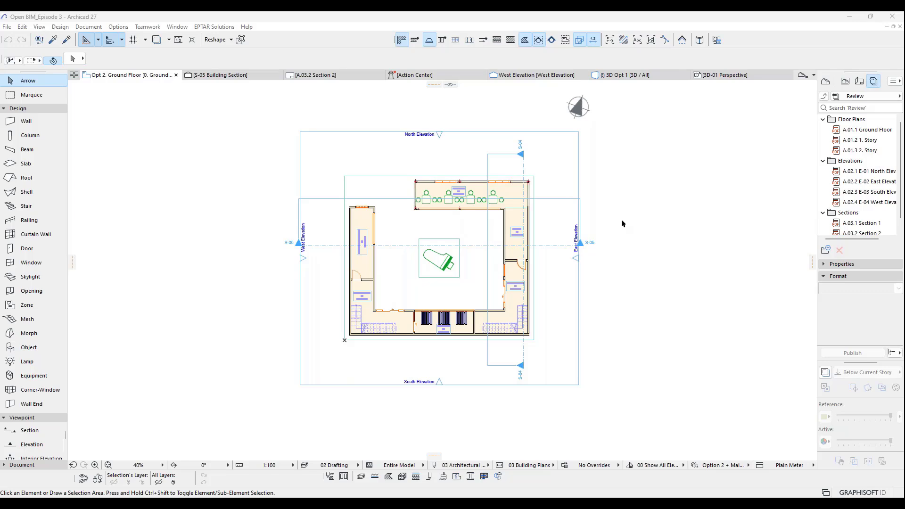
Step: Show the project's View Map and collapse the Design Options, 3D and other expanded folders to review its structure
scroll(622, 223, down, 2)
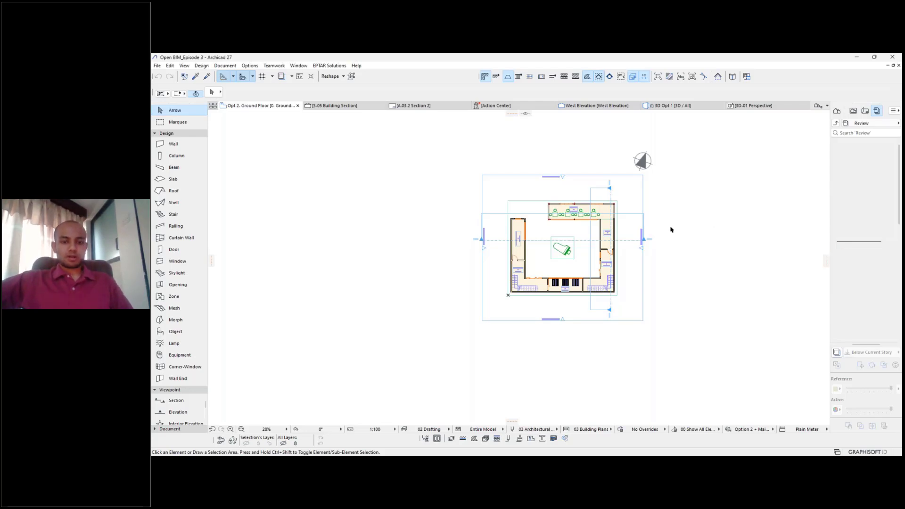
middle_drag(671, 229, 583, 258)
middle_click(583, 258)
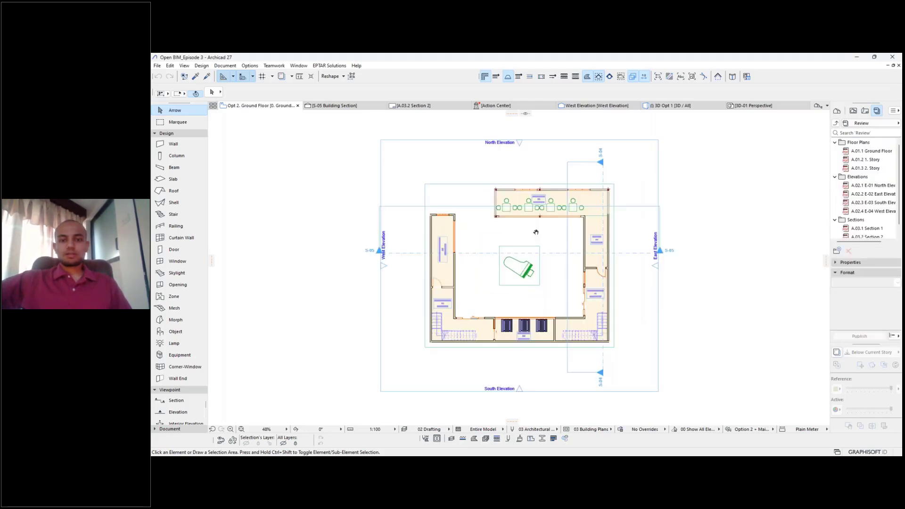
click(851, 112)
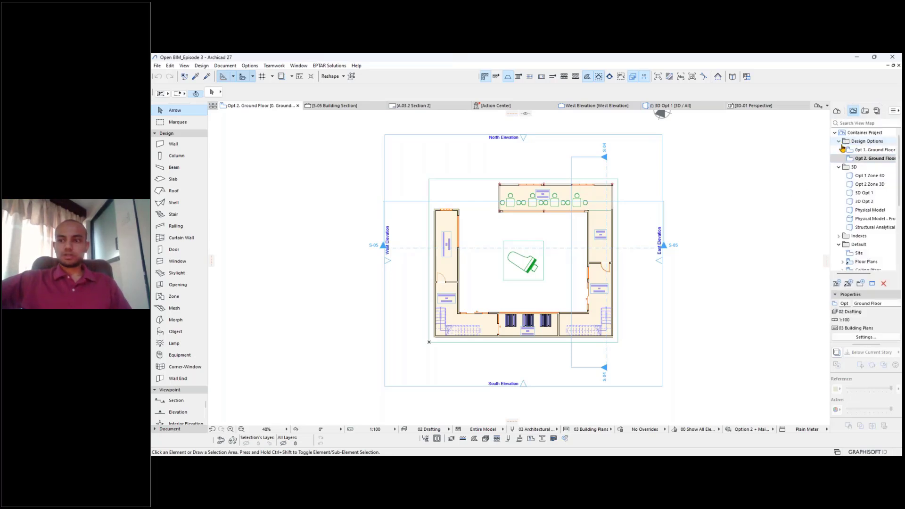
scroll(568, 268, down, 2)
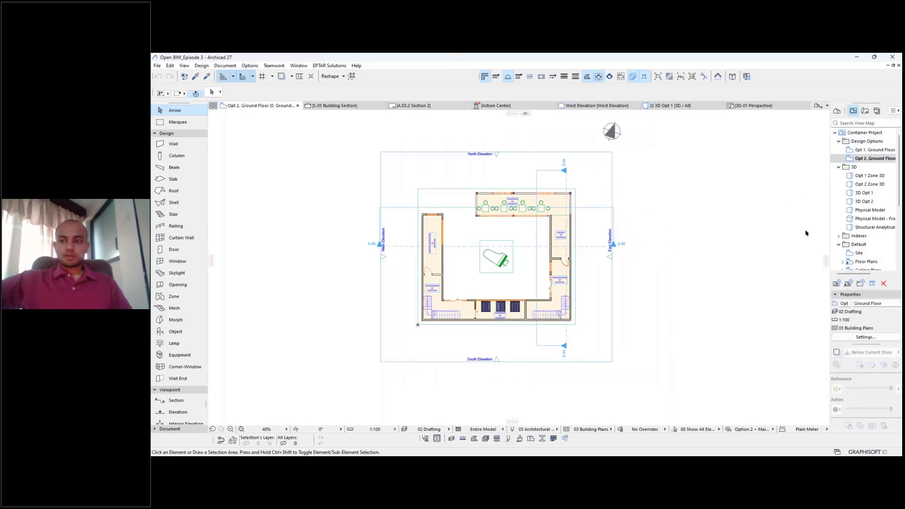
click(840, 167)
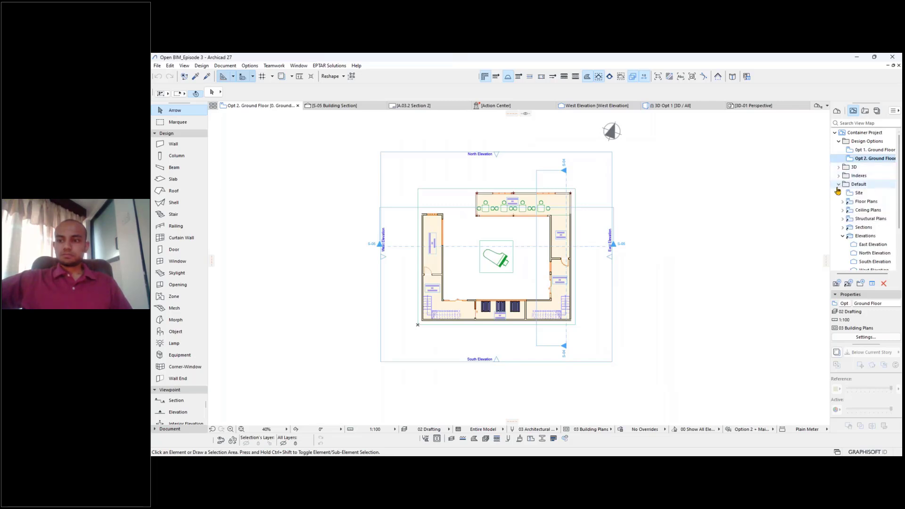
click(839, 141)
click(843, 219)
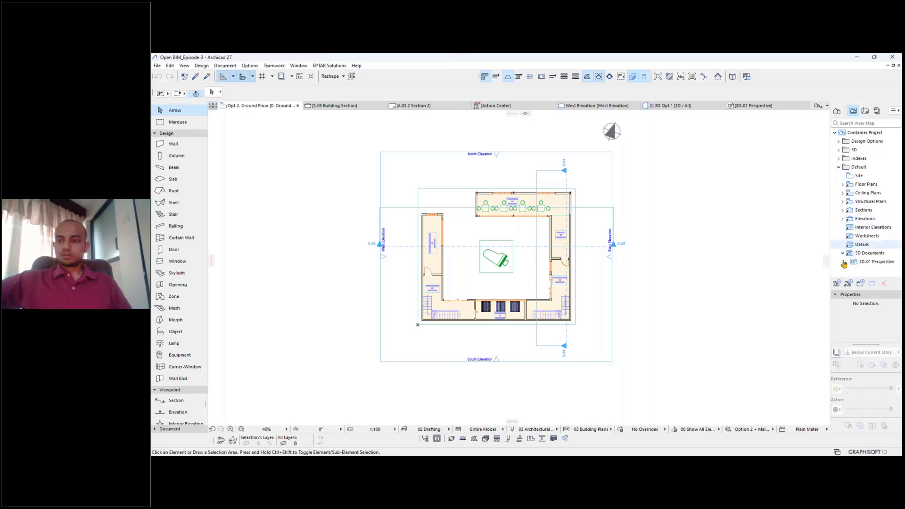
middle_drag(477, 210, 470, 216)
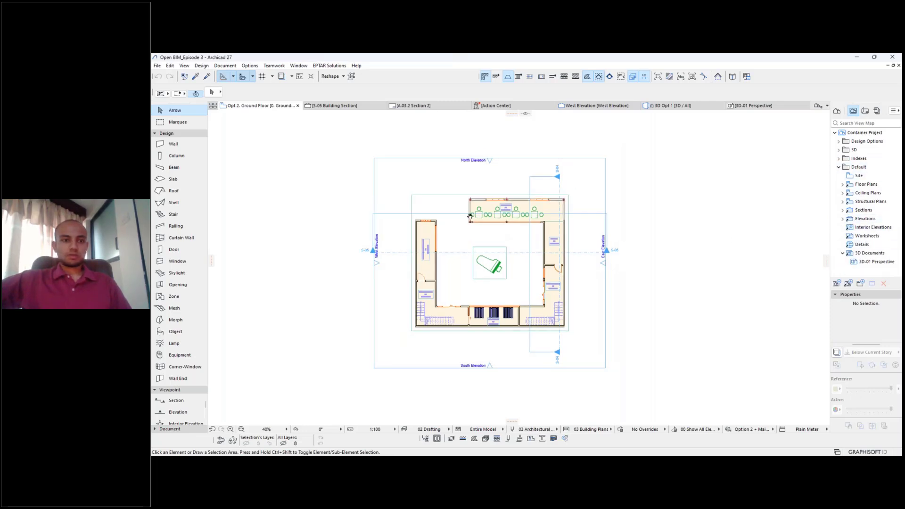
Step: View the Ground Floor, 1. Story and 2. Story plans from the Floor Plans folder
click(842, 184)
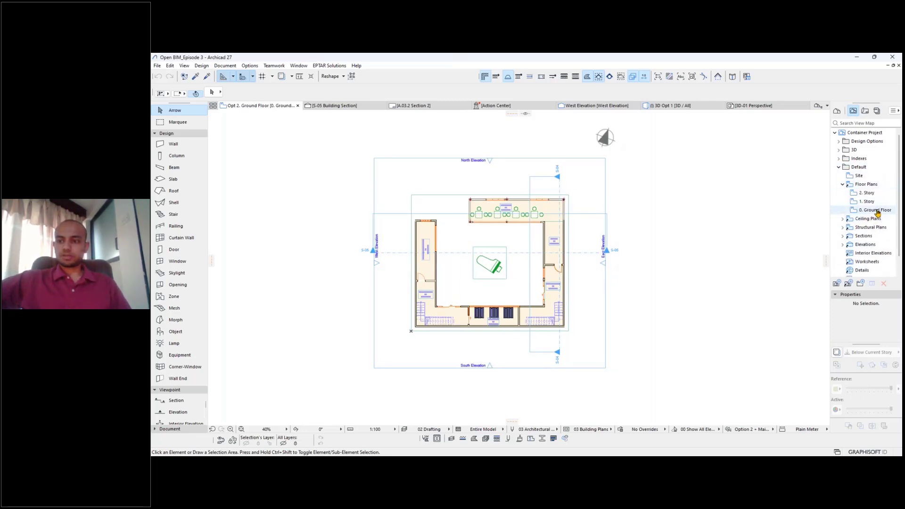
double_click(869, 202)
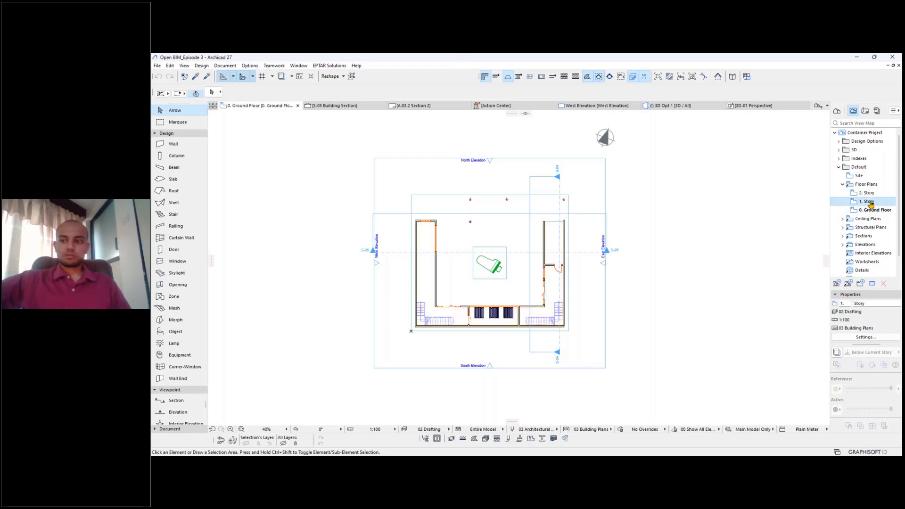
double_click(869, 193)
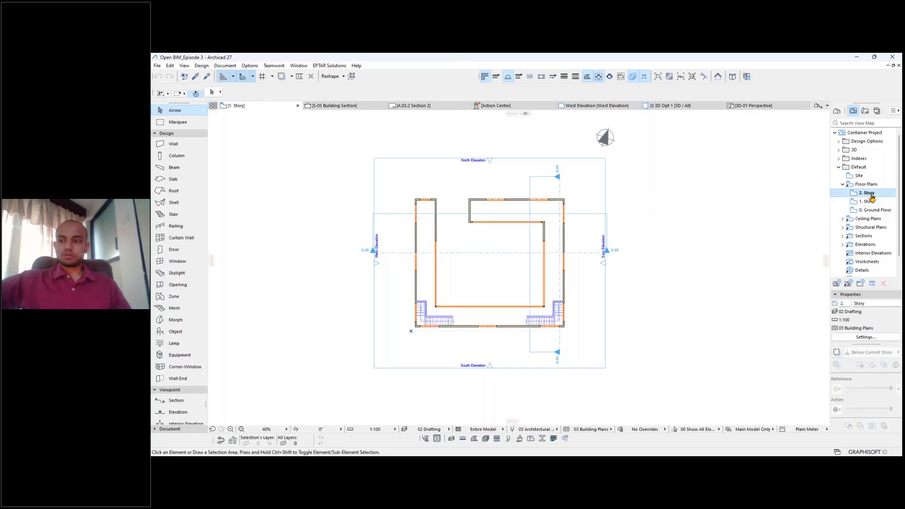
Step: Open the Opt 2. Ground Floor view from the Design Options folder
click(839, 141)
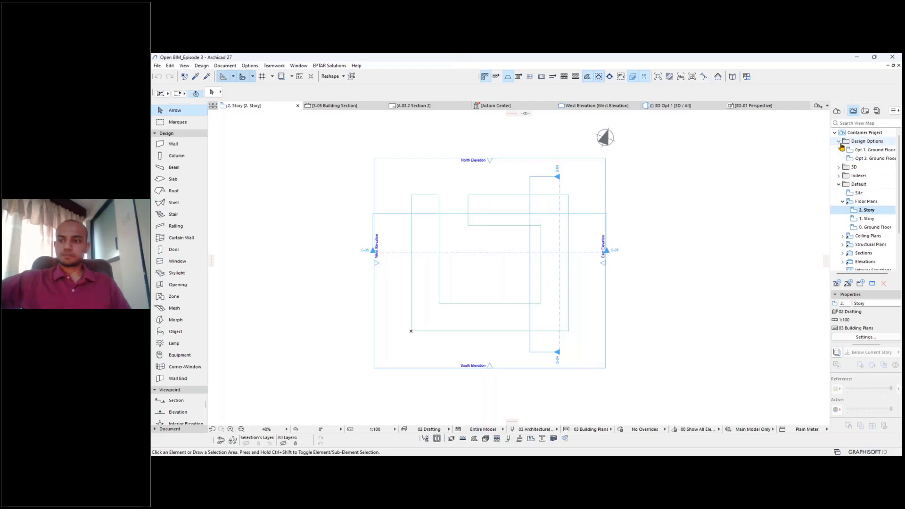
click(876, 158)
double_click(875, 158)
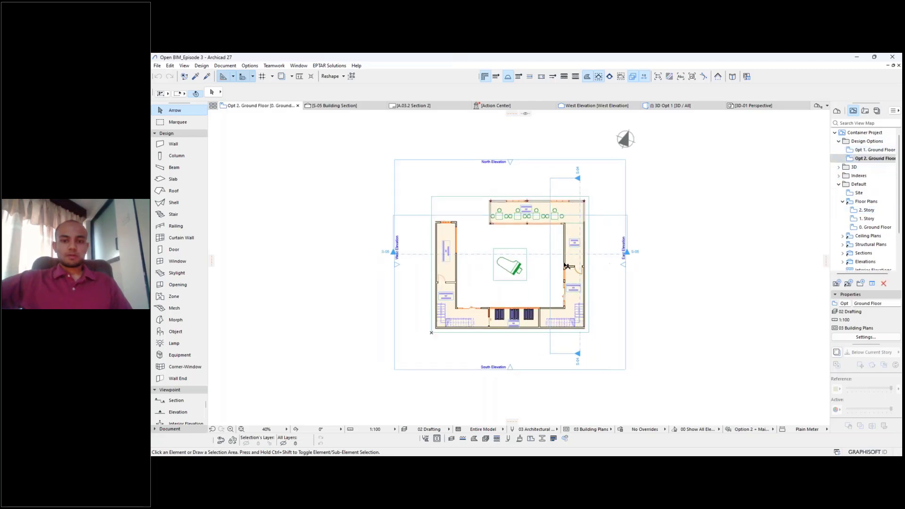
Step: Open the S-05 building section from its marker with the current view settings and return to the ground floor plan
click(600, 262)
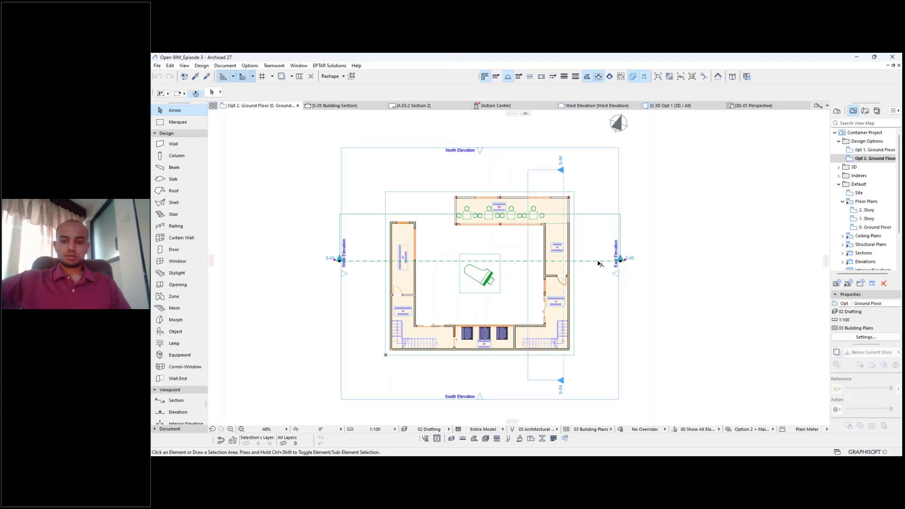
right_click(599, 263)
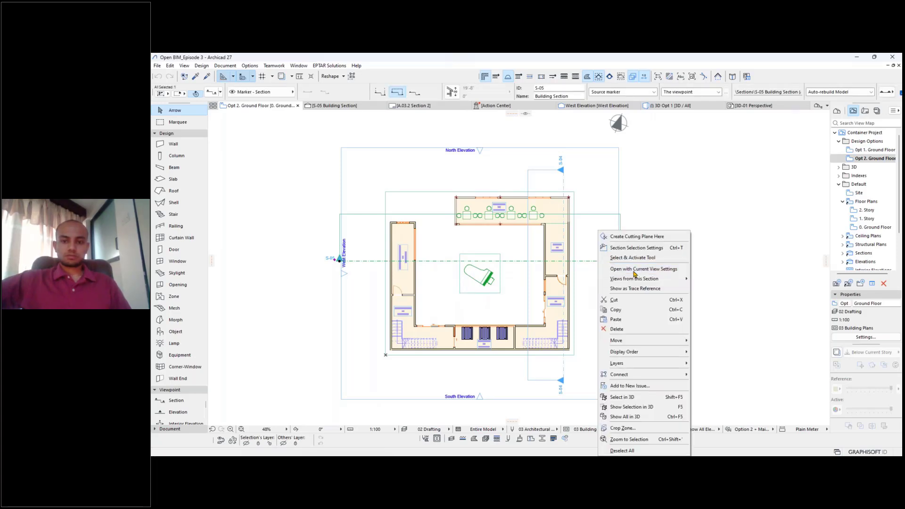
click(635, 270)
click(265, 108)
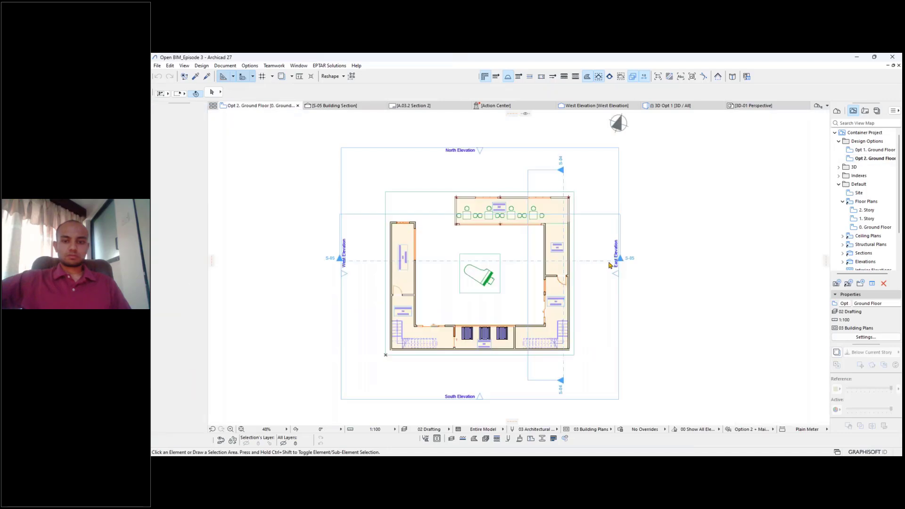
Step: Open the S-04 building section in a new tab from its marker on the ground floor plan
click(564, 188)
right_click(563, 187)
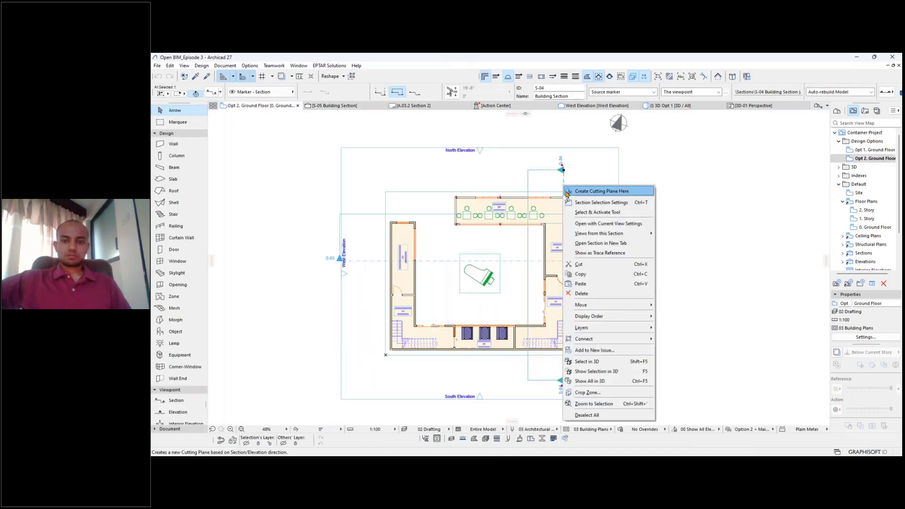
click(587, 244)
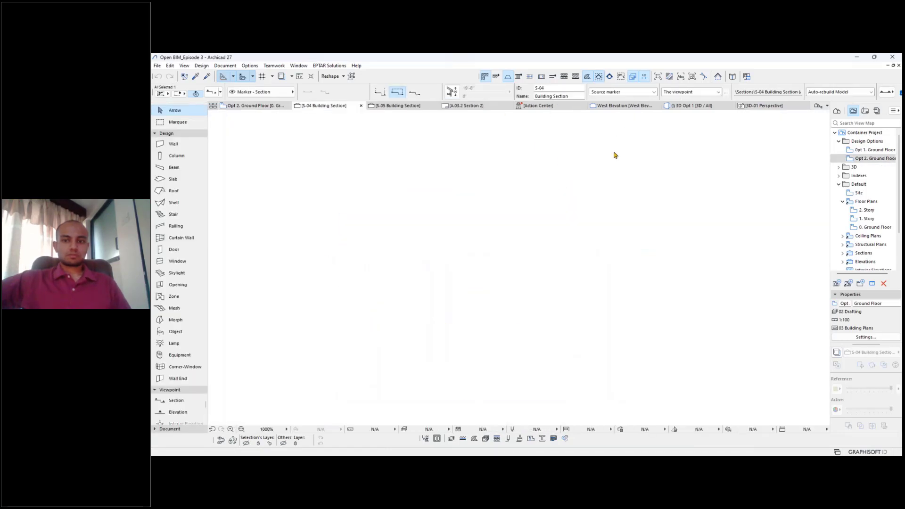
middle_drag(539, 188, 558, 201)
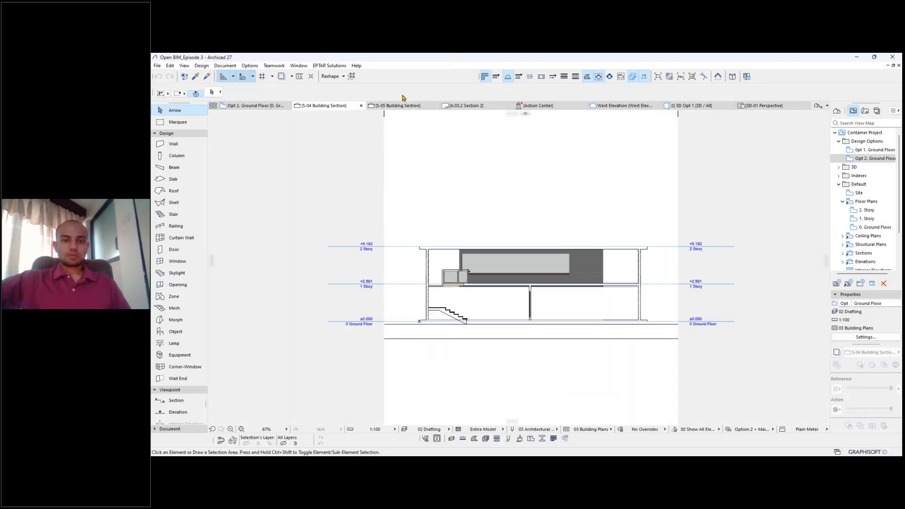
Step: Review the West Elevation and the 3D Opt 1 and 3D Opt 2 views of the building
click(631, 106)
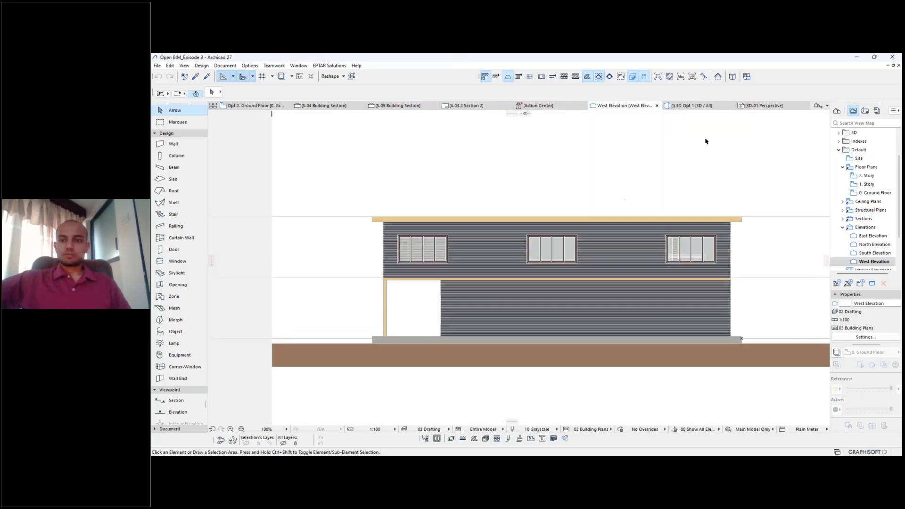
mouse_move(701, 108)
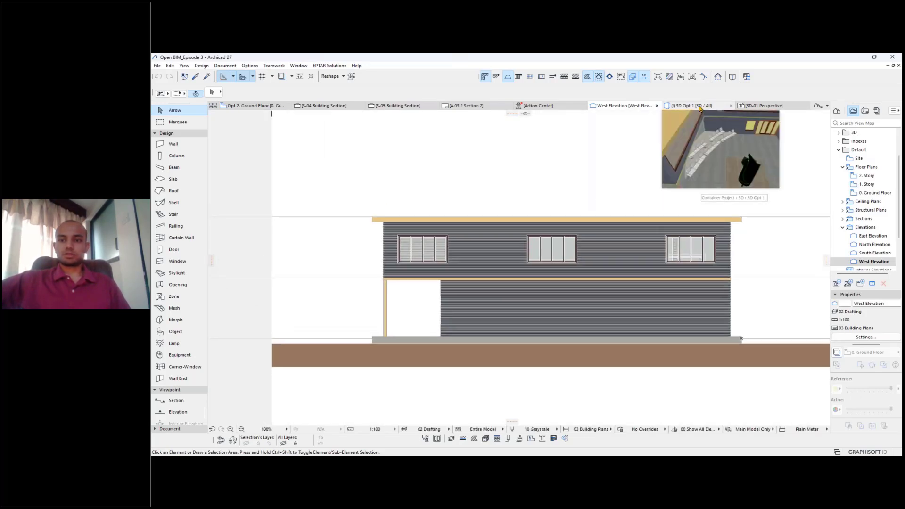
click(701, 108)
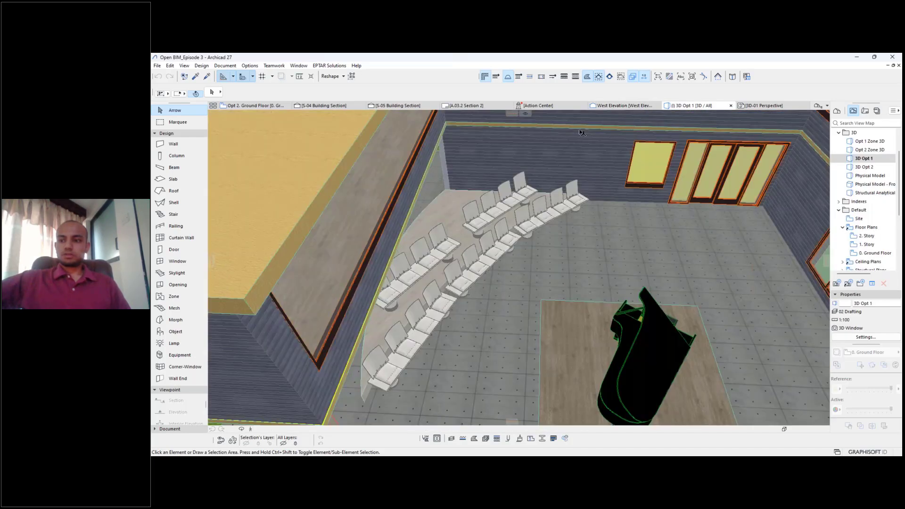
double_click(865, 168)
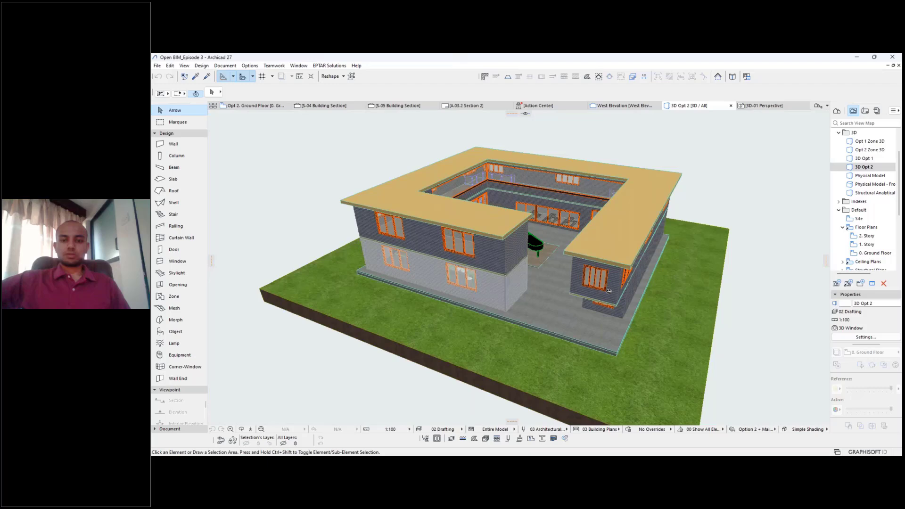
shift+middle_drag(610, 292, 555, 228)
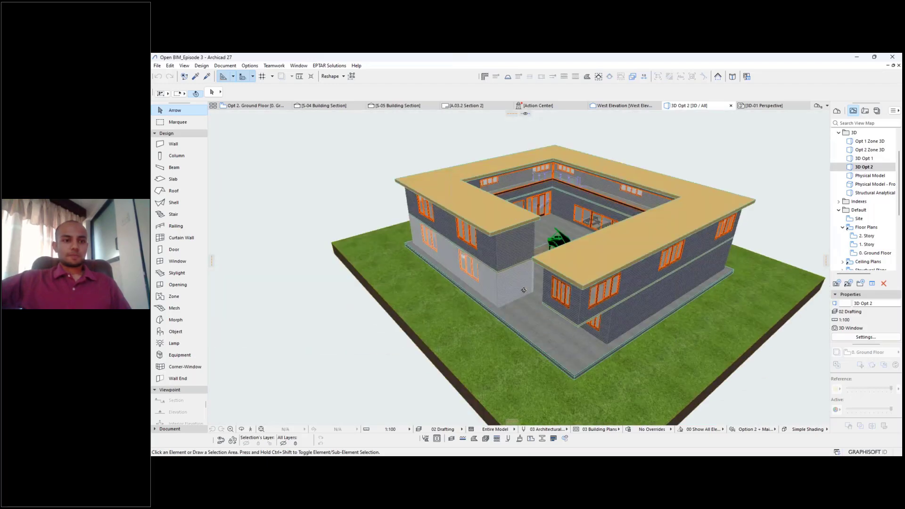
Step: Return to the Opt 2. Ground Floor plan and select the S-04 section marker
click(255, 106)
click(561, 169)
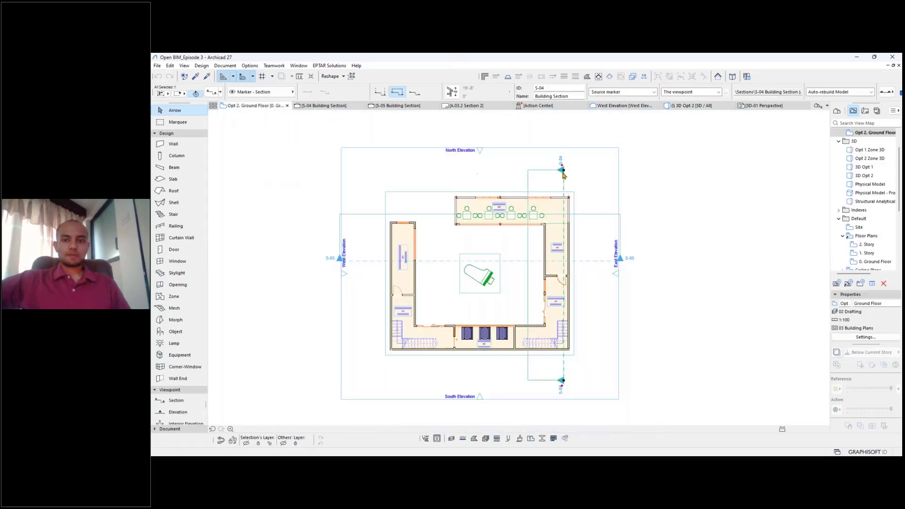
scroll(586, 170, down, 1)
Step: Try to switch the work environment to the stored profile Personal Profile_ARC
click(250, 65)
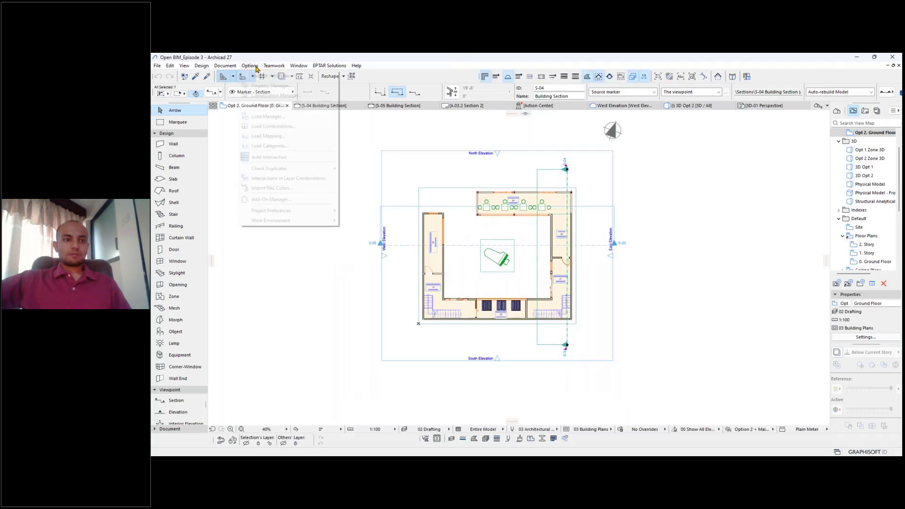
mouse_move(315, 224)
click(370, 220)
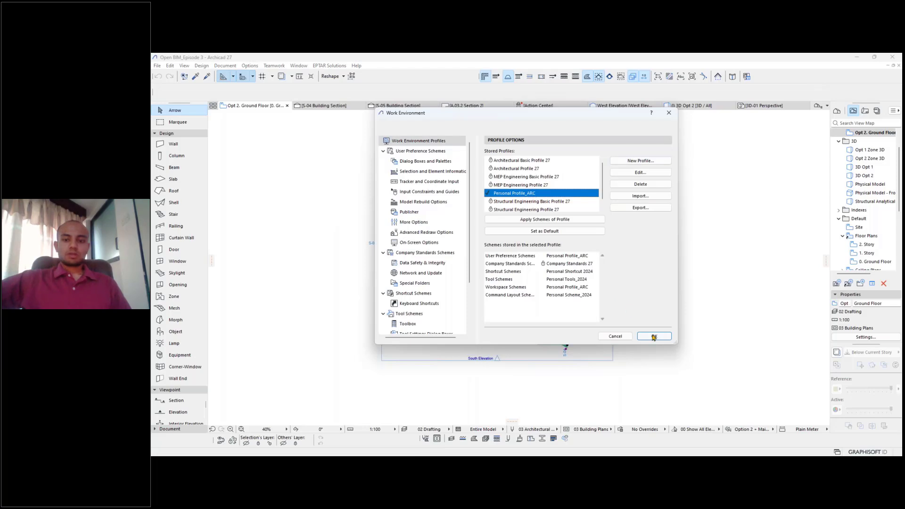
click(653, 336)
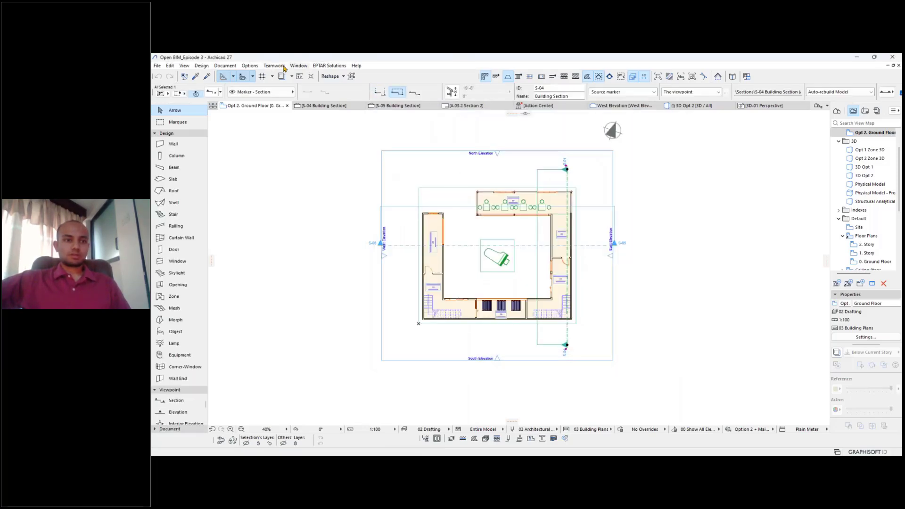
Step: Apply the schemes of the stored work environment profile Personal Profile_ARC
click(249, 66)
mouse_move(325, 221)
click(360, 222)
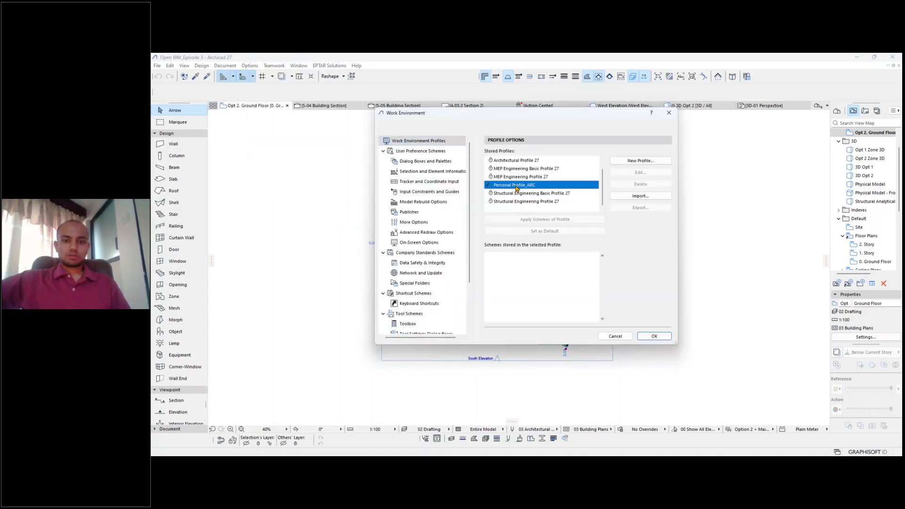
click(575, 220)
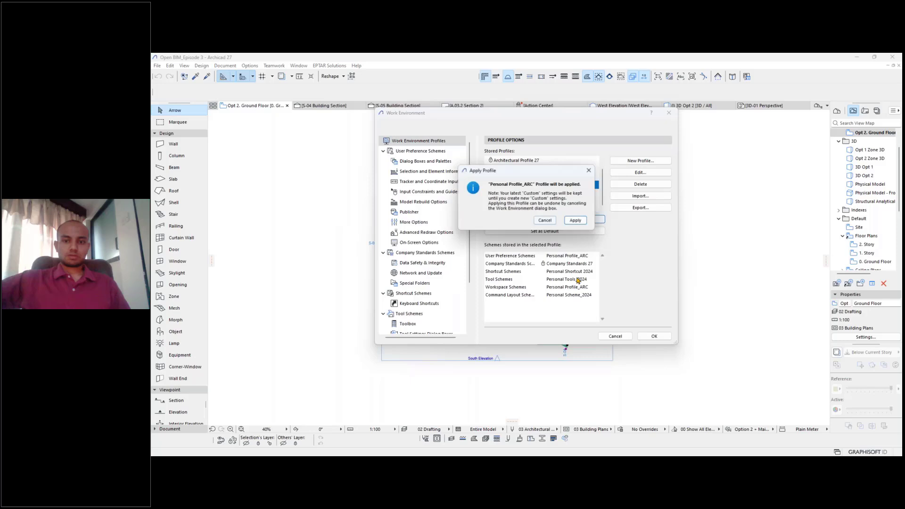
click(576, 220)
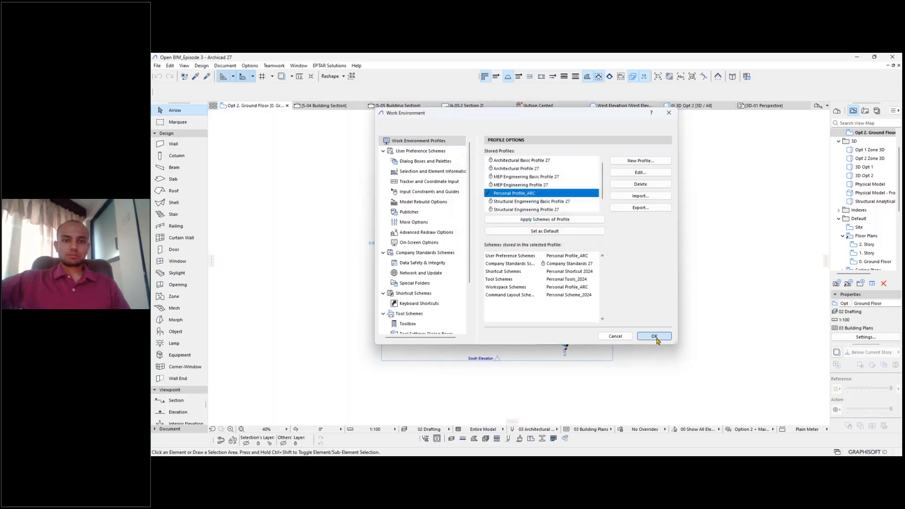
click(655, 336)
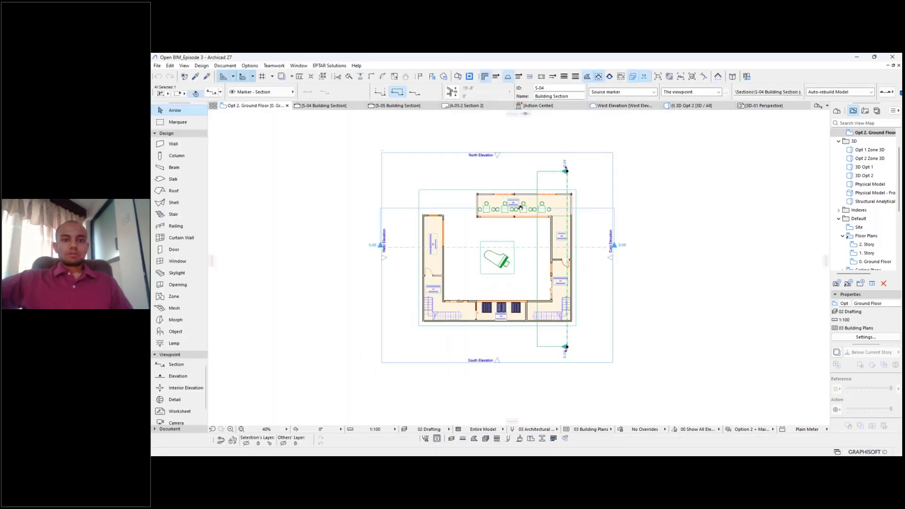
Step: Open the 0. Ground Floor story from the Project Map
middle_drag(522, 196, 535, 183)
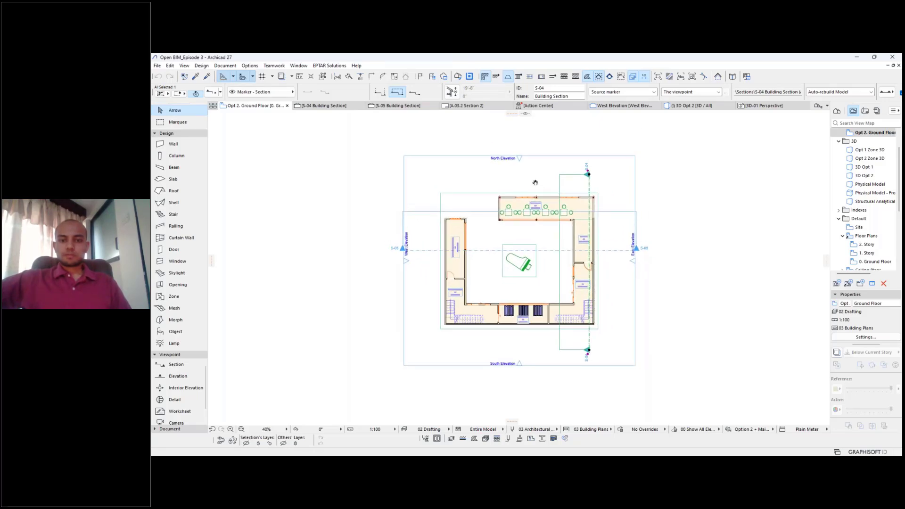
click(840, 142)
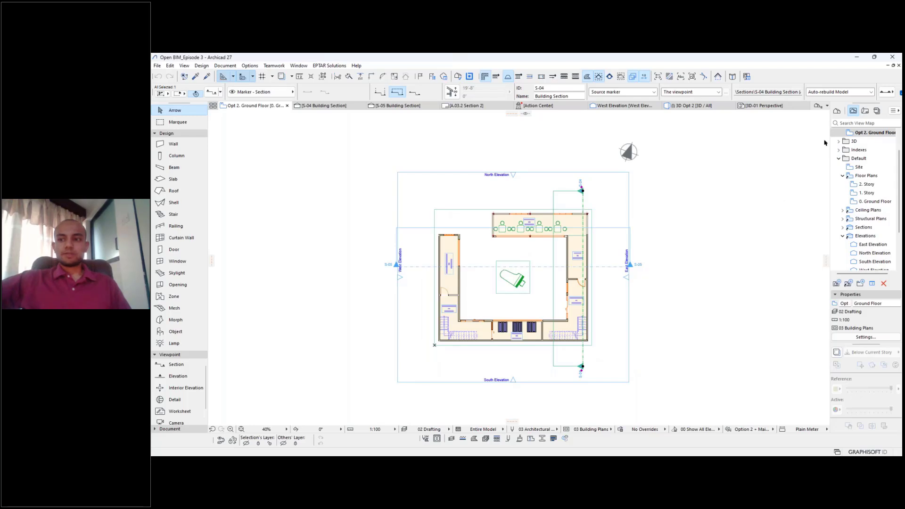
click(837, 110)
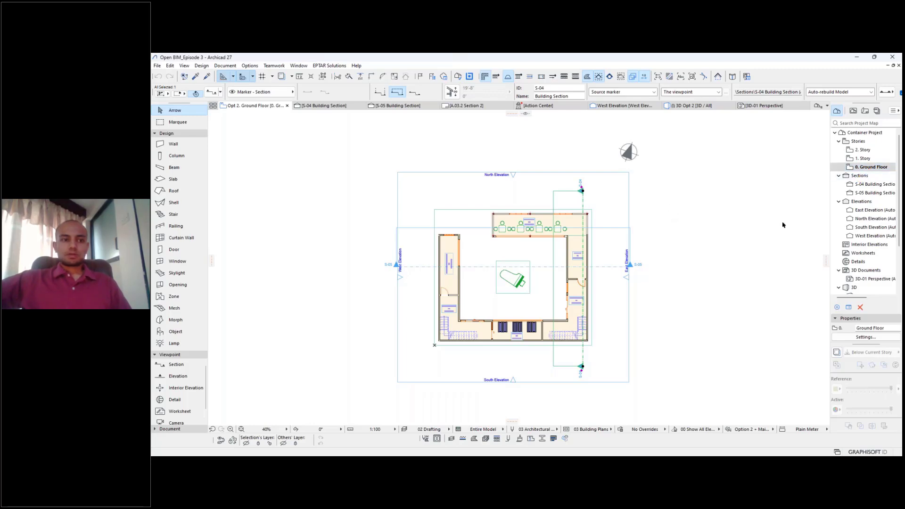
double_click(861, 169)
Step: Look at the context options of the Ground Floor plan, including the one for saving it as a view
right_drag(661, 191, 639, 187)
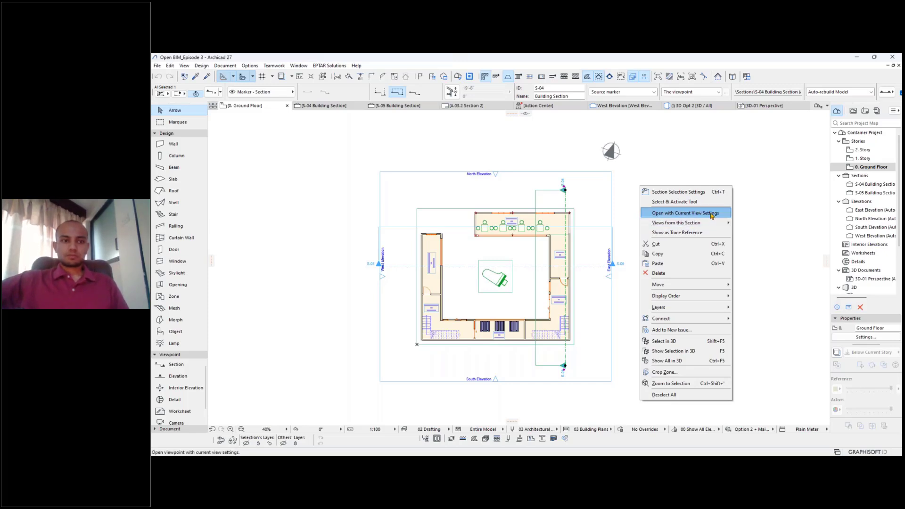
click(264, 106)
right_click(264, 108)
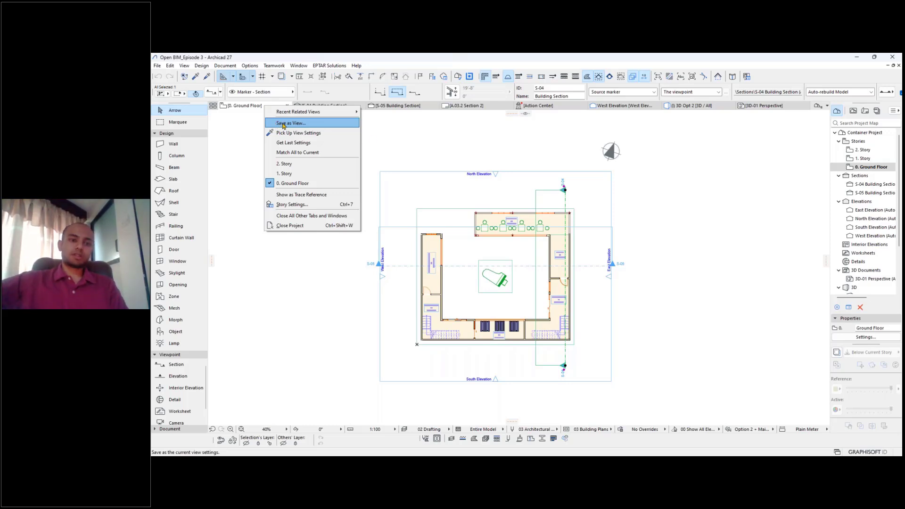
Step: Collapse the Design Options and Default folders in the View Map
click(856, 112)
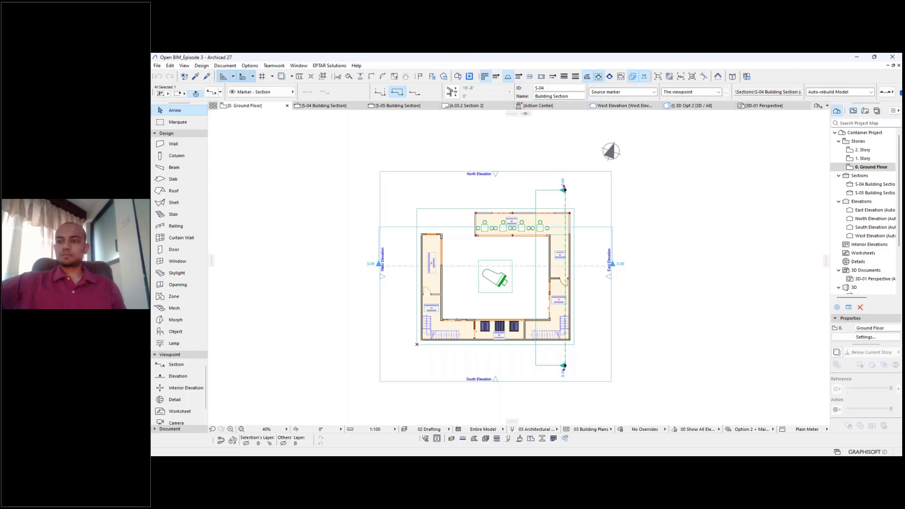
click(853, 110)
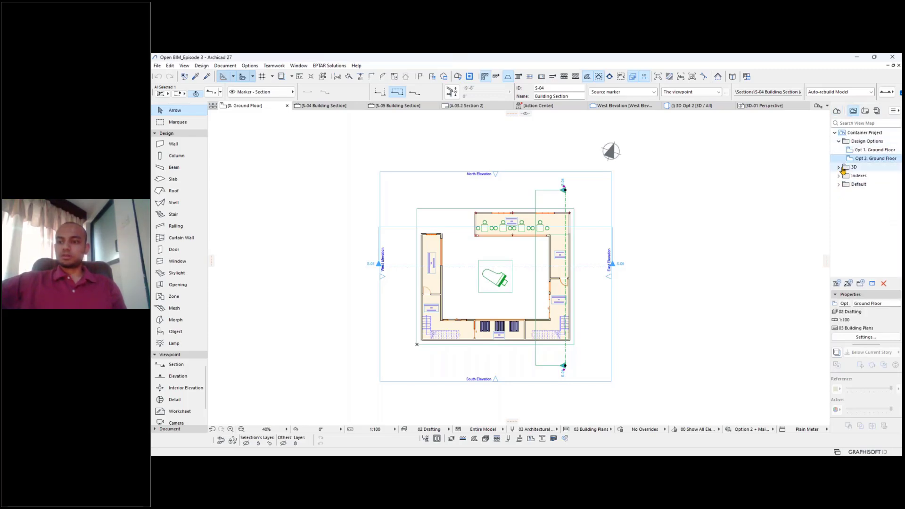
click(839, 141)
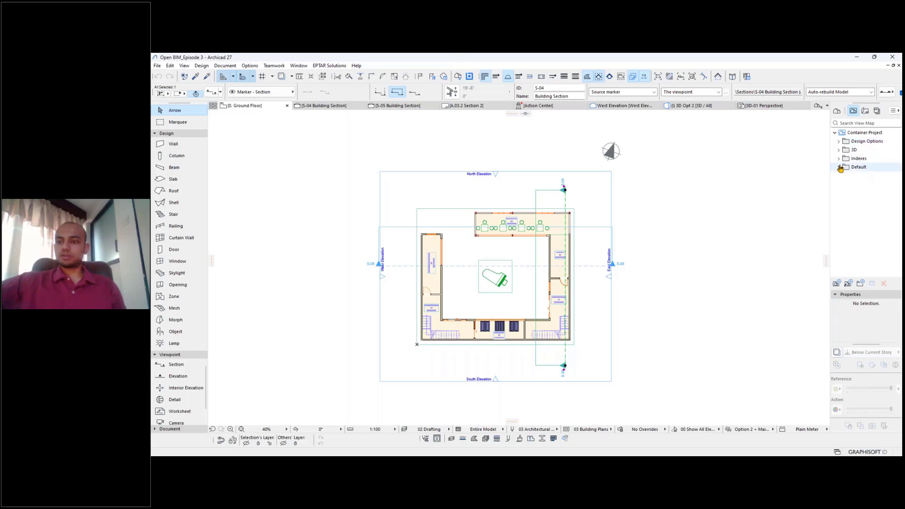
click(840, 167)
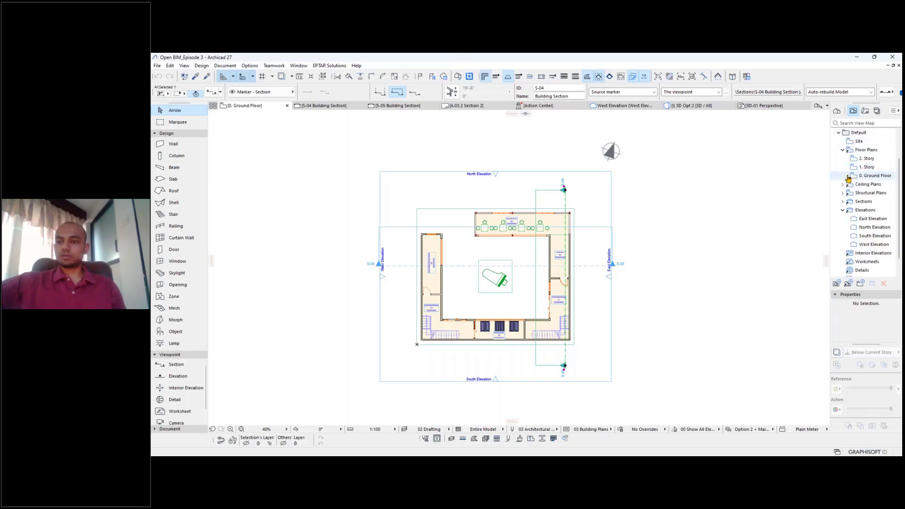
click(841, 133)
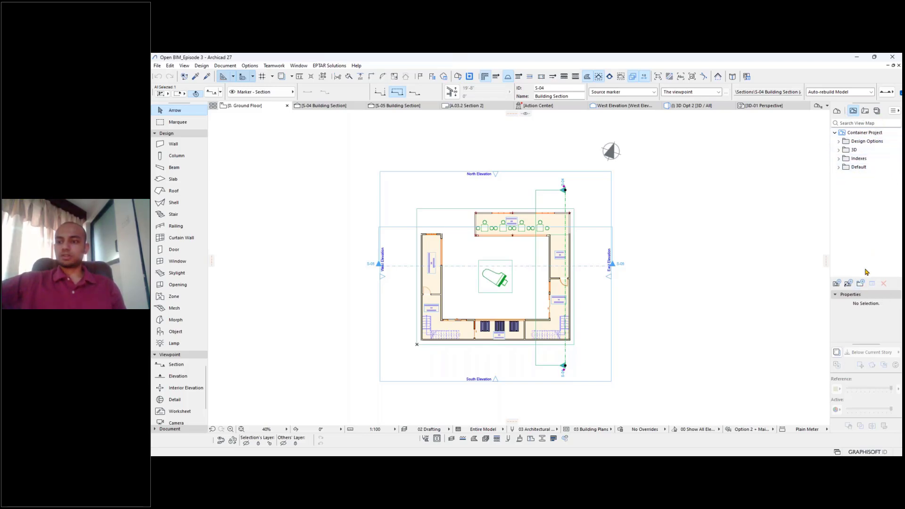
click(862, 285)
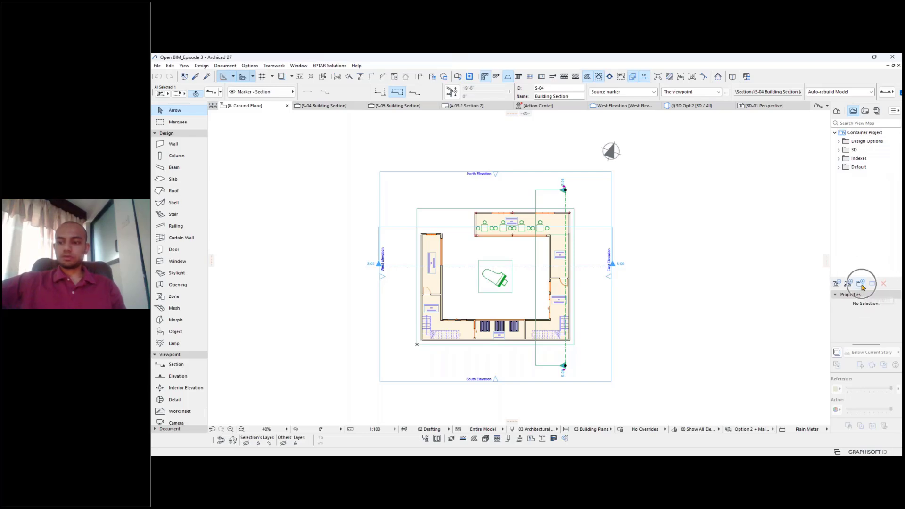
click(837, 284)
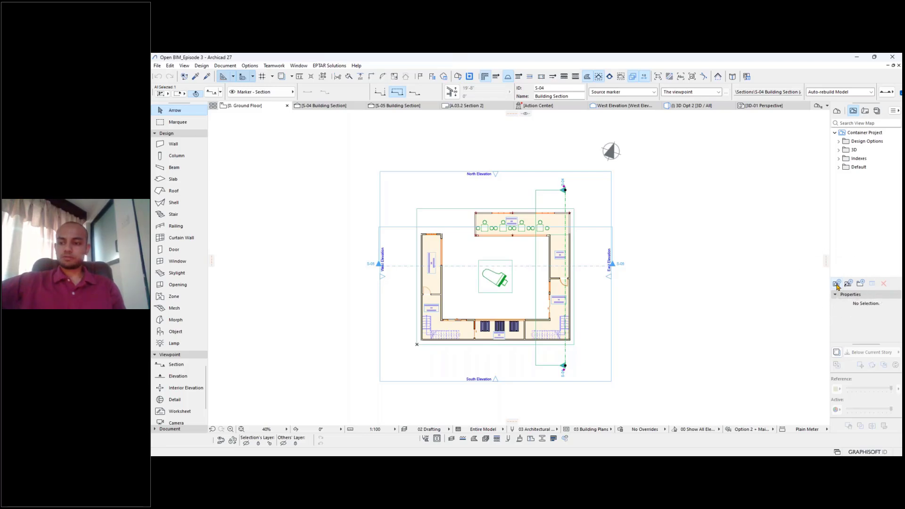
click(837, 284)
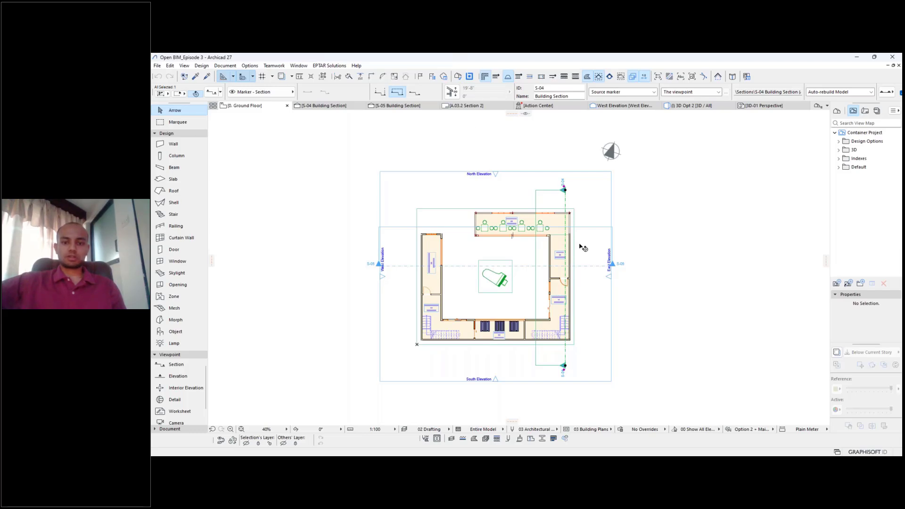
Step: Deselect the section marker and create a layout named Test with the A2 Landscape master layout in the Layout Book
click(683, 239)
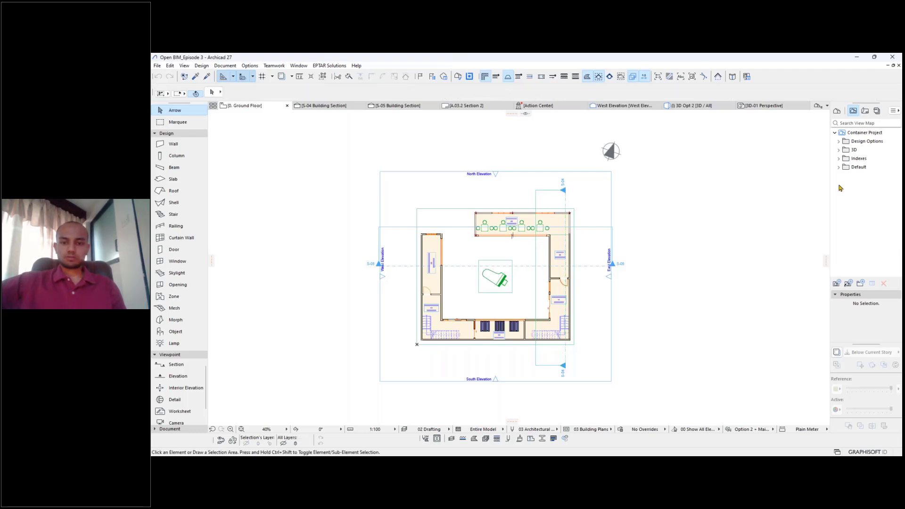
click(865, 112)
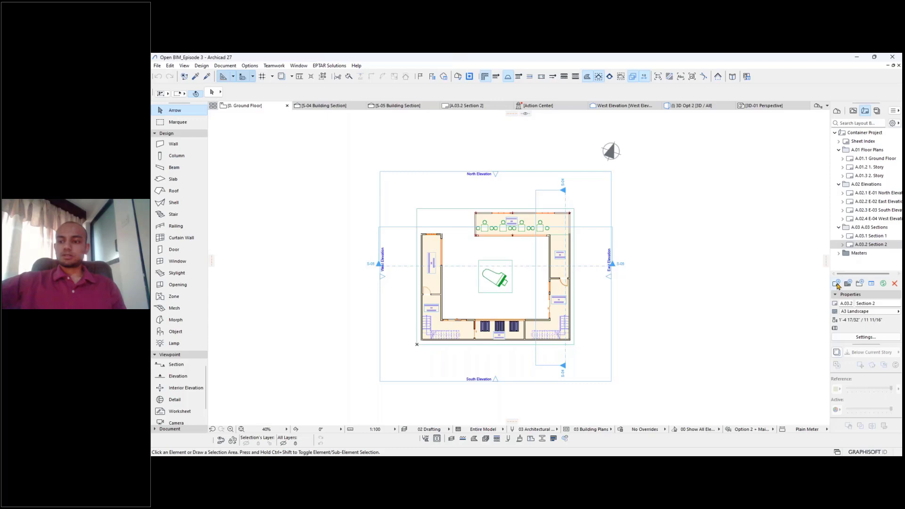
click(836, 283)
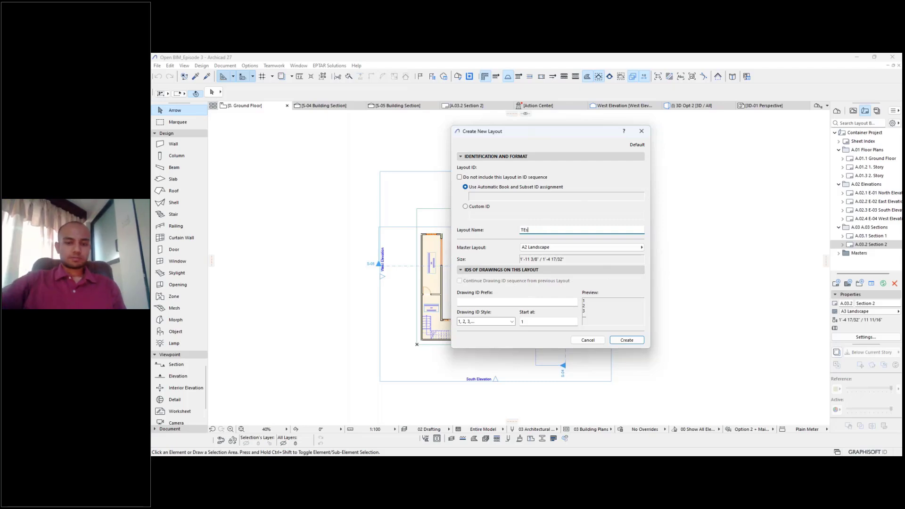
text(Test)
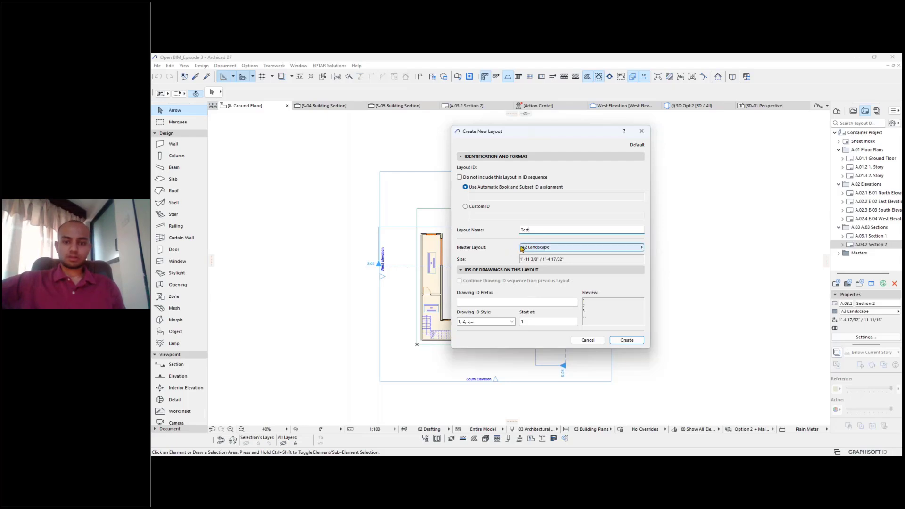
click(550, 249)
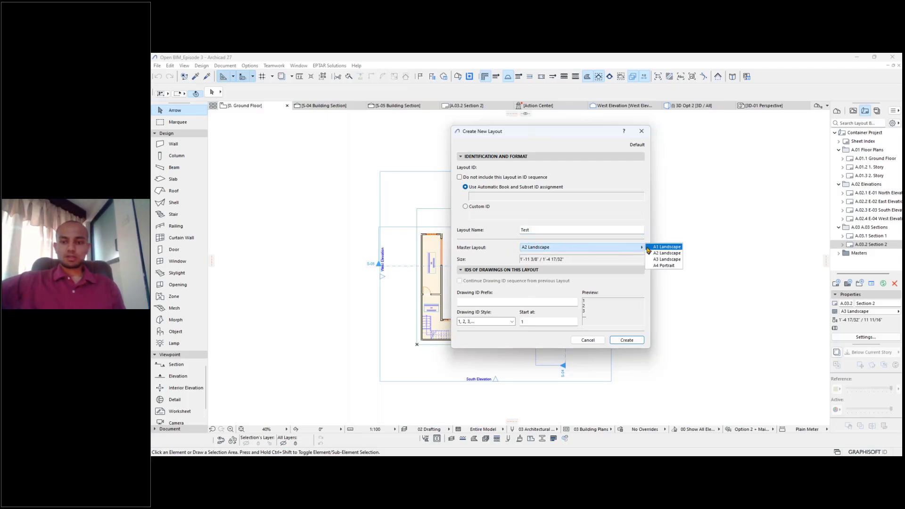
click(667, 254)
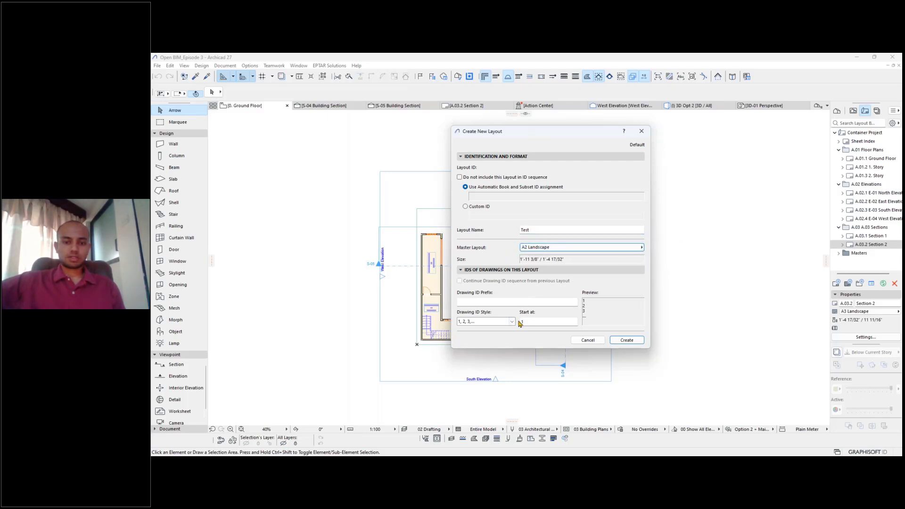
click(627, 340)
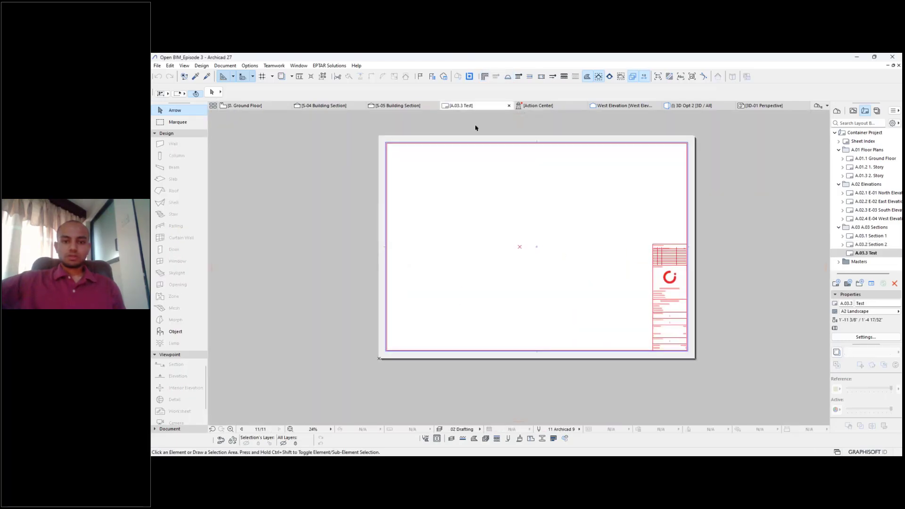
Step: Place the East Elevation view from the View Map's Default folder near the middle of the Test layout and inspect the sheet
click(853, 112)
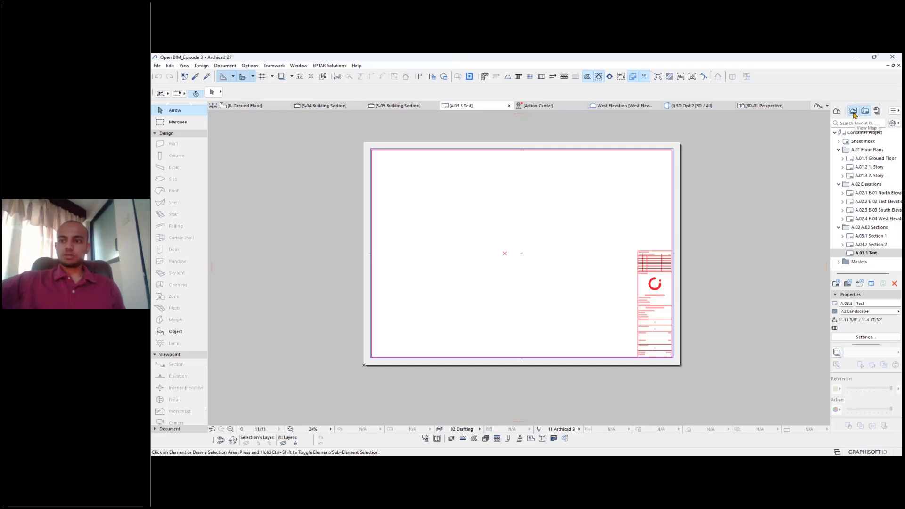
click(838, 166)
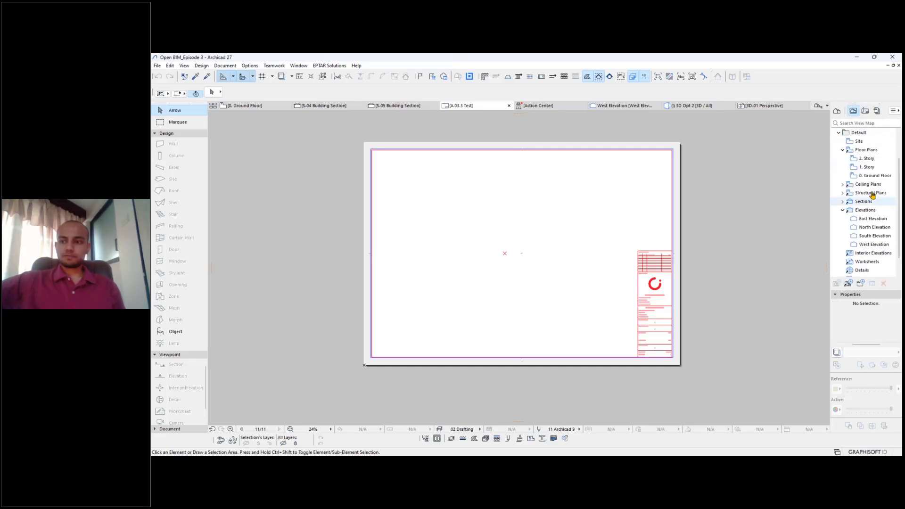
click(873, 221)
mouse_move(875, 221)
mouse_down()
mouse_move(491, 256)
mouse_move(508, 256)
mouse_up()
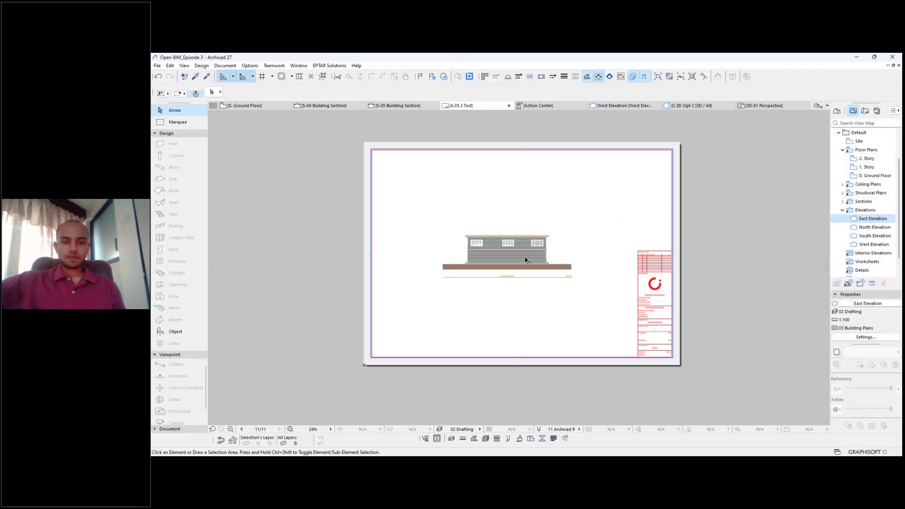
scroll(582, 210, up, 3)
scroll(452, 231, down, 3)
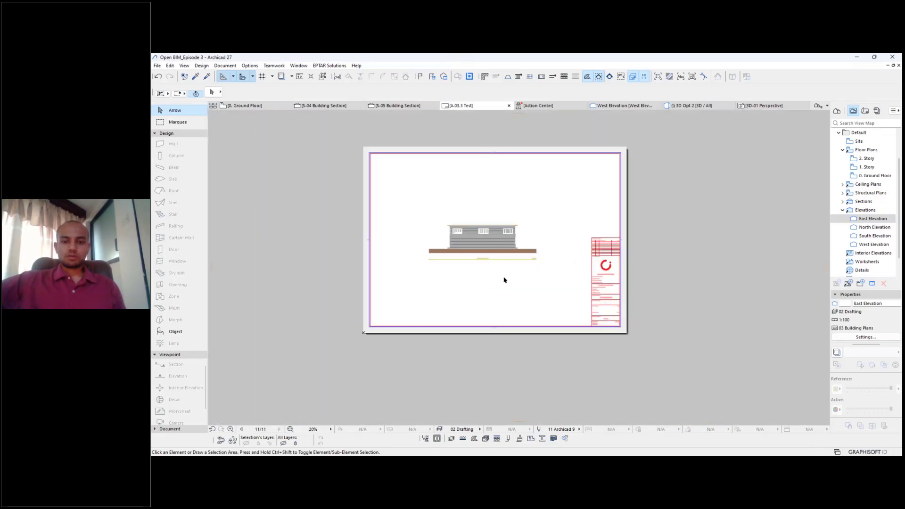
scroll(504, 280, up, 4)
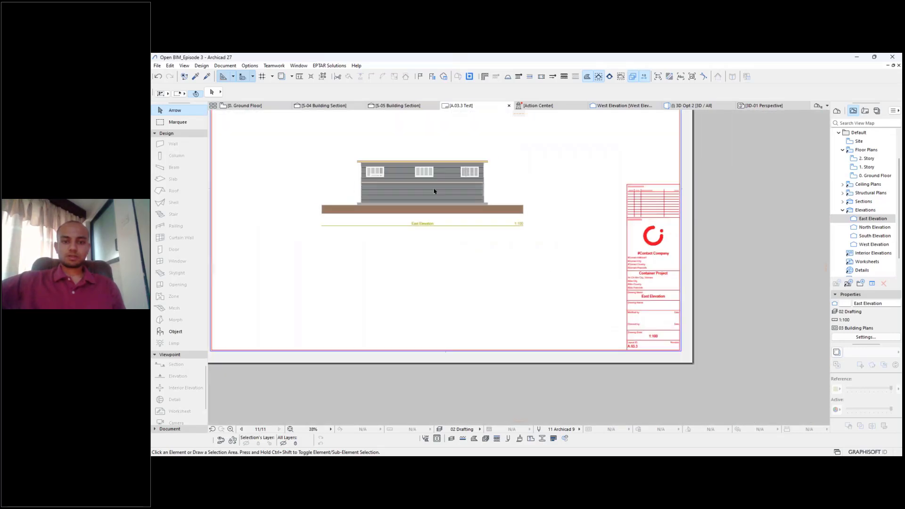
scroll(559, 184, down, 2)
scroll(561, 186, down, 2)
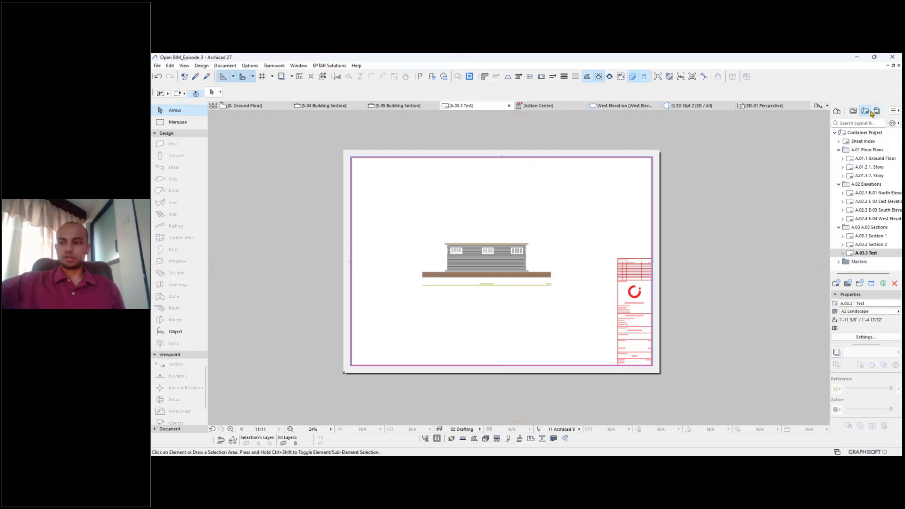
Step: Review the contents of the Project Map, the View Map and the Layout Book in turn
click(837, 112)
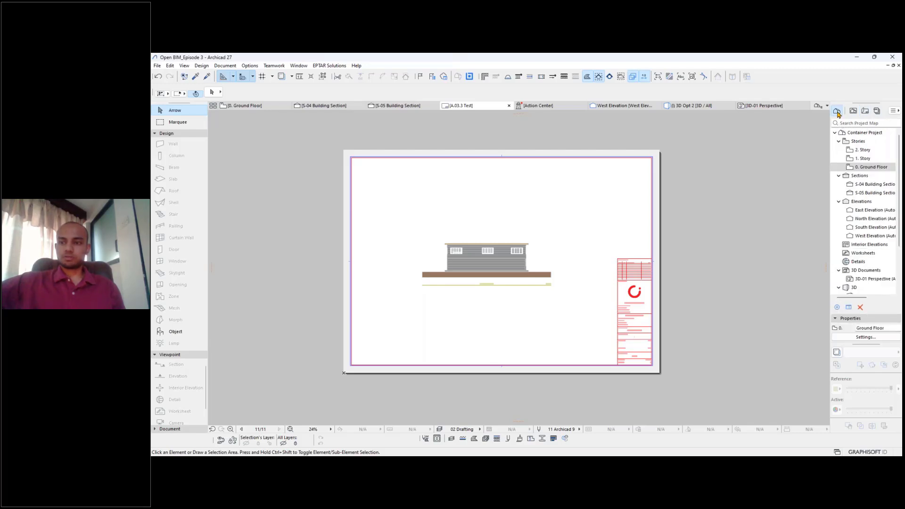
click(853, 112)
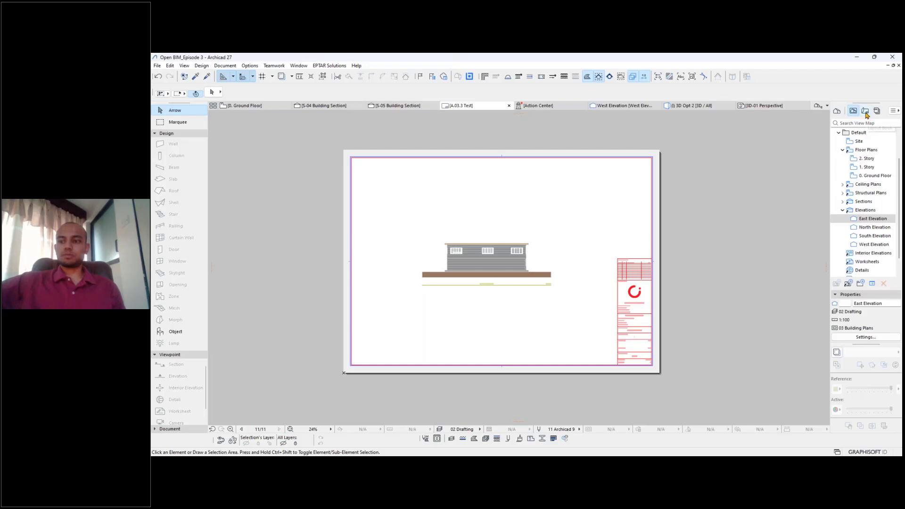
click(865, 111)
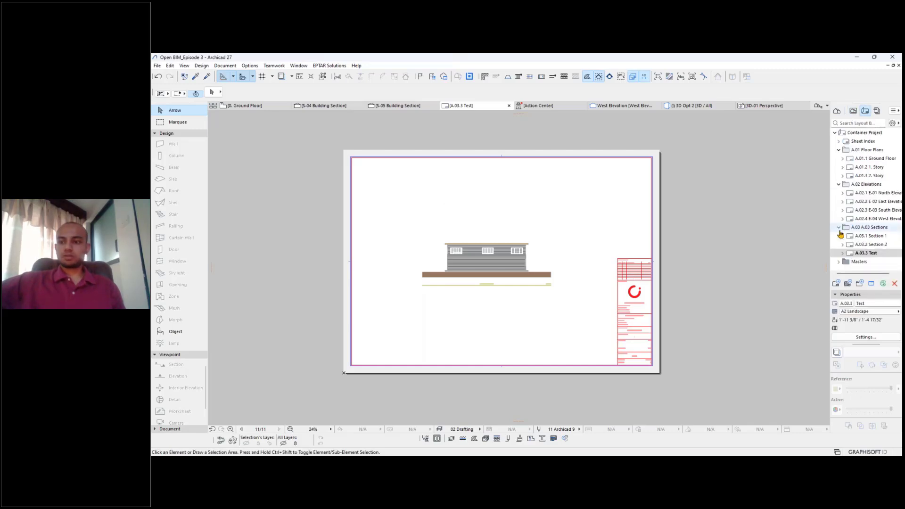
Step: Examine the Floor Plans, Elevations and Sections folders of the Review publisher set, leaving them collapsed
click(877, 111)
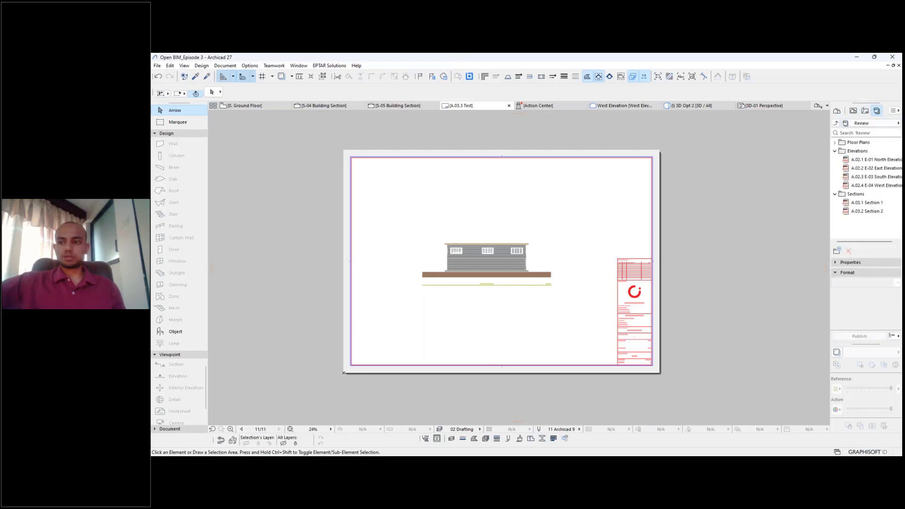
click(835, 151)
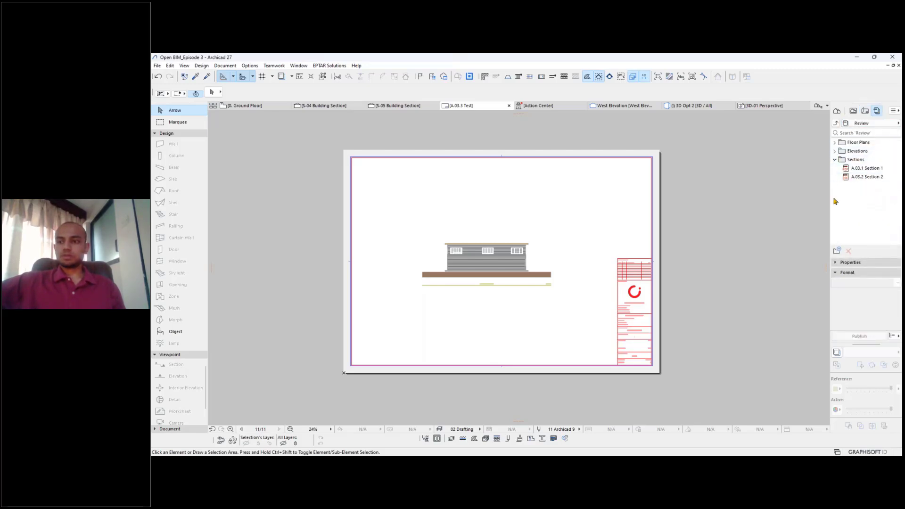
click(835, 159)
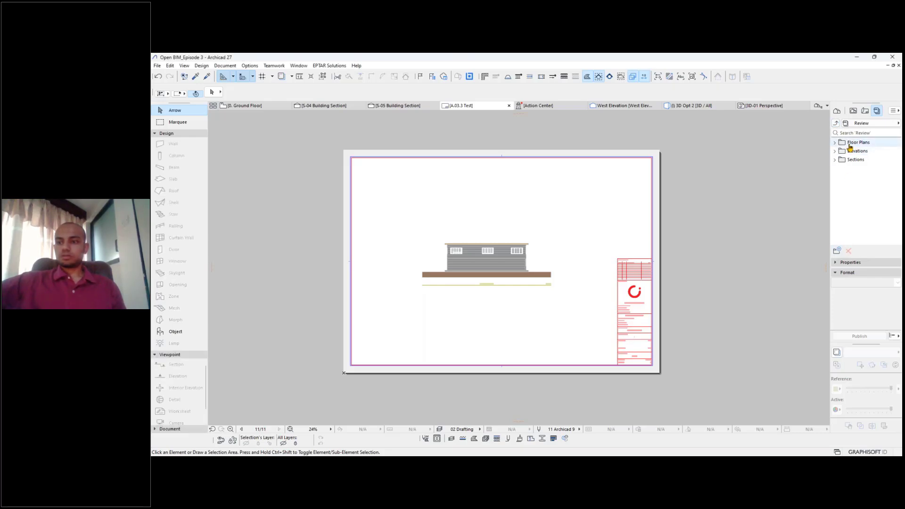
click(856, 143)
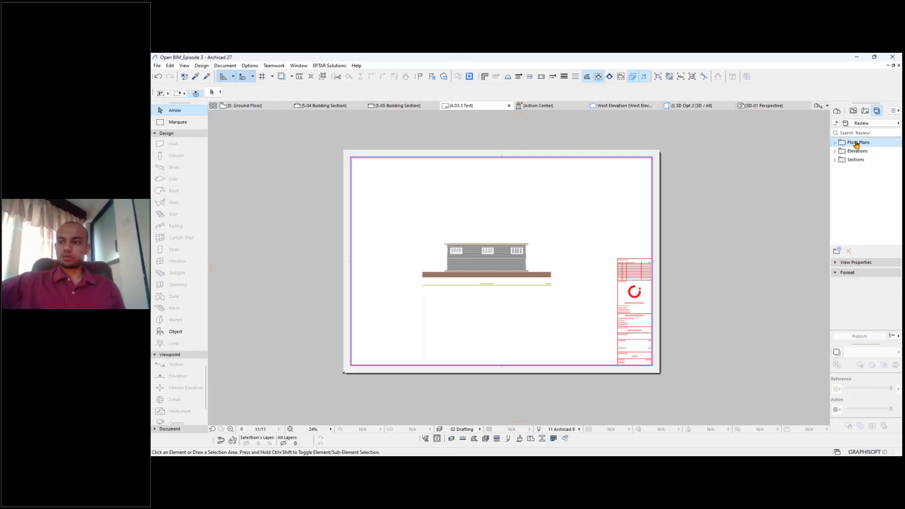
click(857, 151)
click(856, 160)
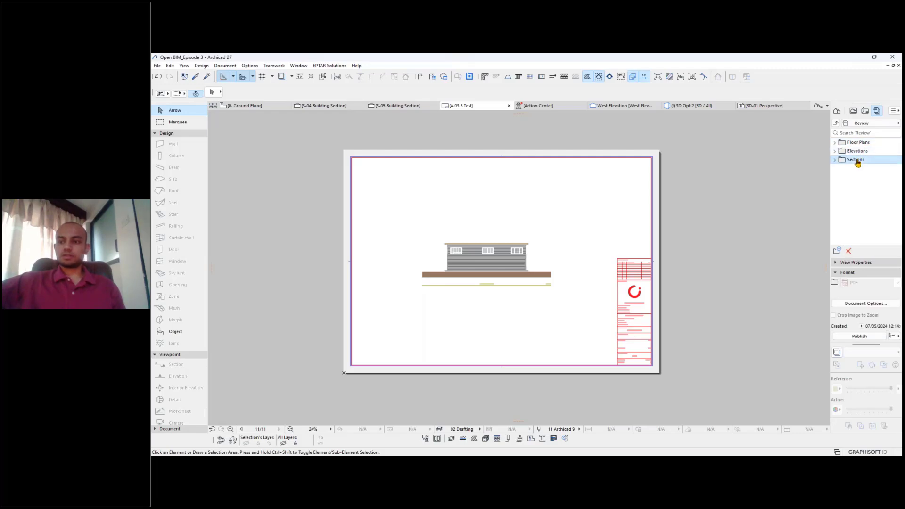
click(835, 144)
click(835, 144)
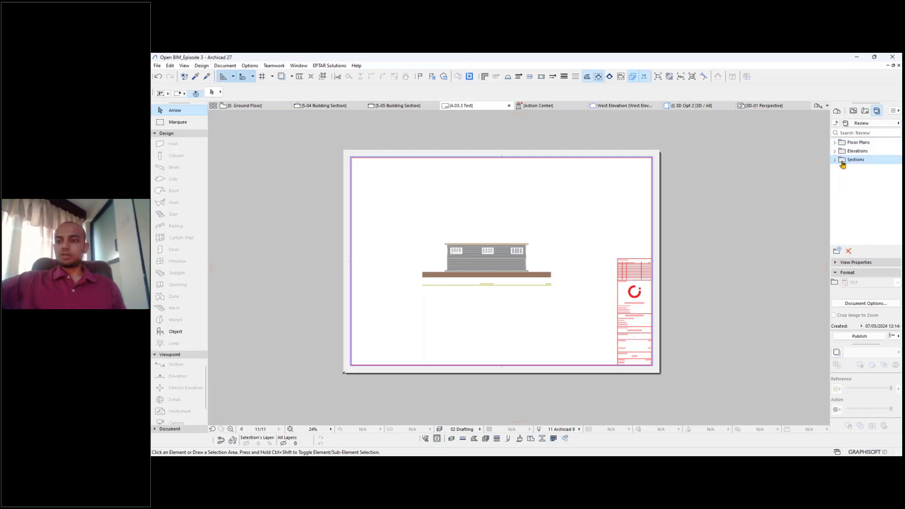
Step: Check the Layout Book's contents, then inspect the A.01.1 Ground Floor item in the Review publisher set's Floor Plans folder
click(866, 111)
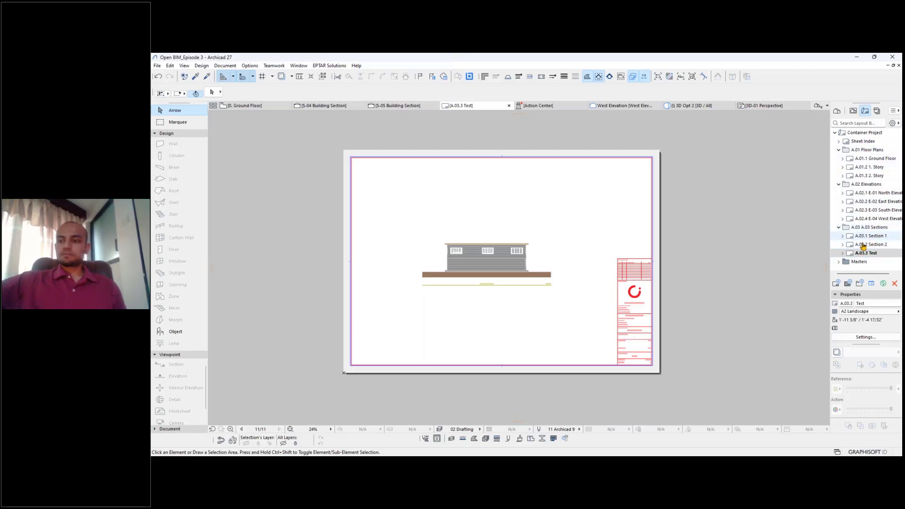
click(877, 110)
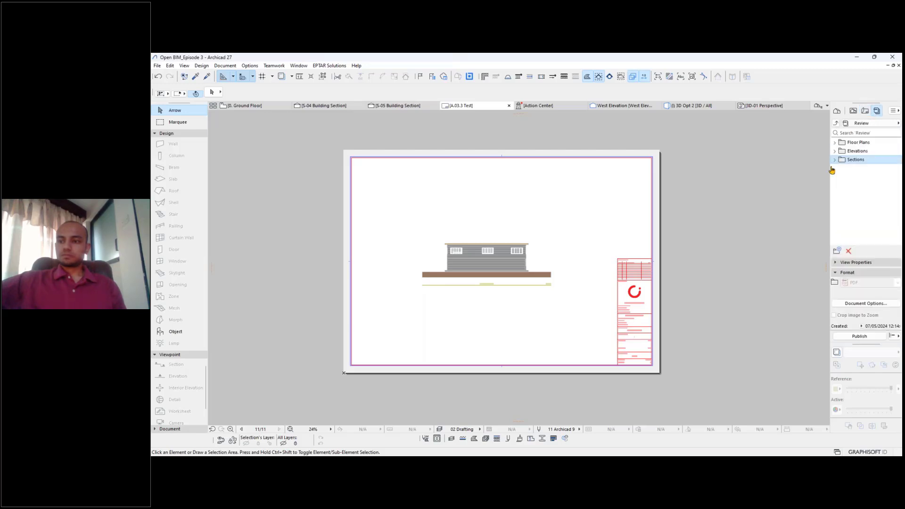
click(835, 142)
click(865, 153)
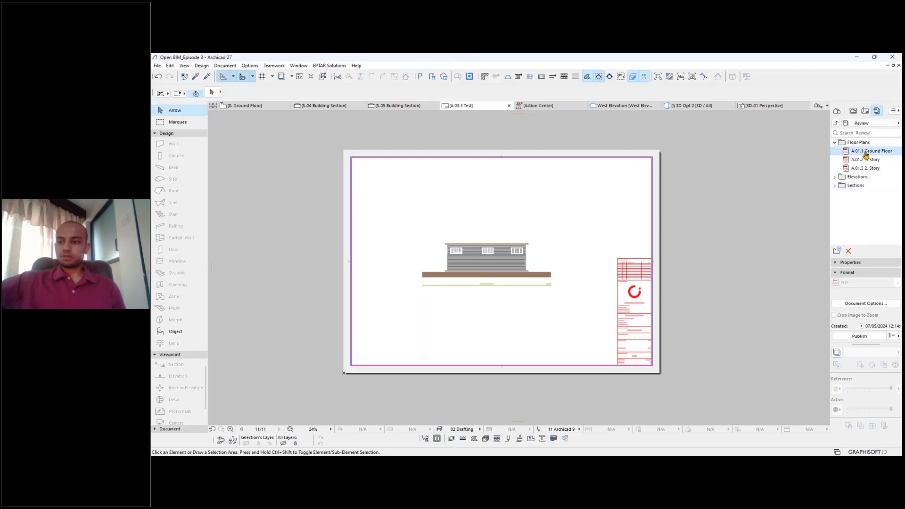
Step: Return to the publisher sets list and create a new publisher set named Test
click(837, 123)
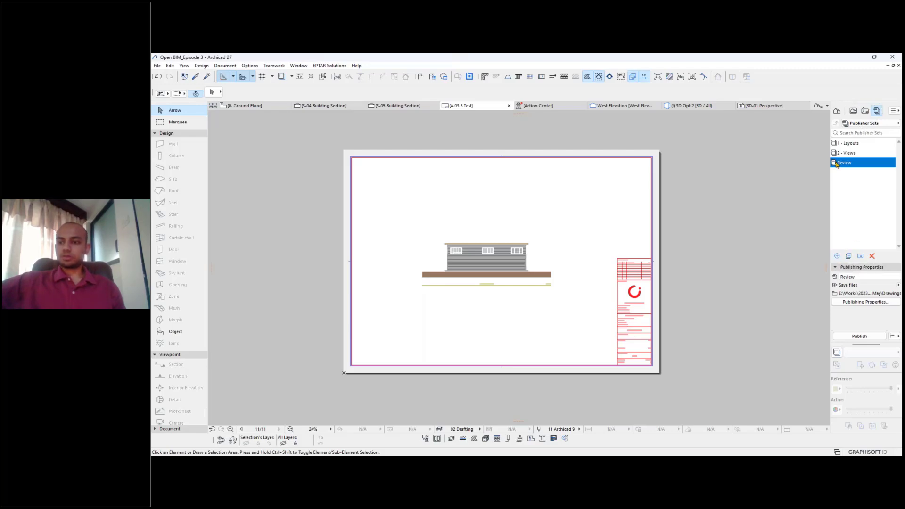
click(838, 256)
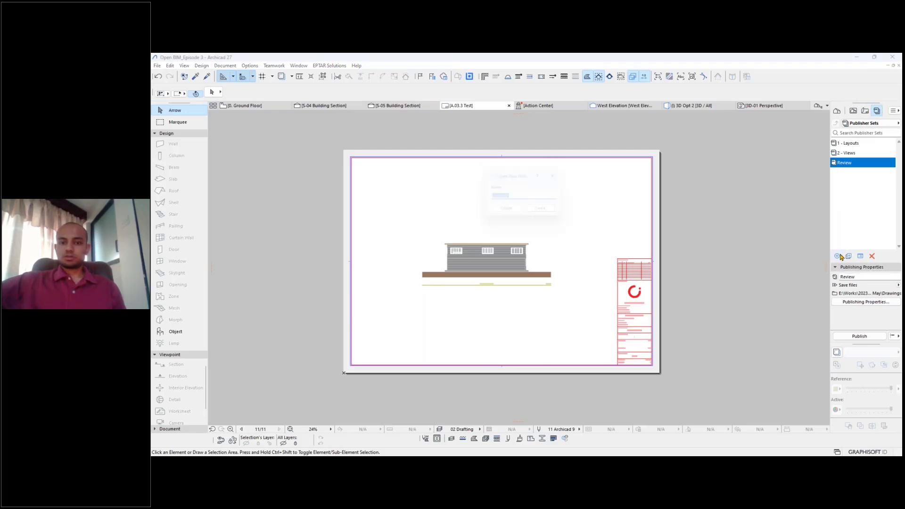
text(Test)
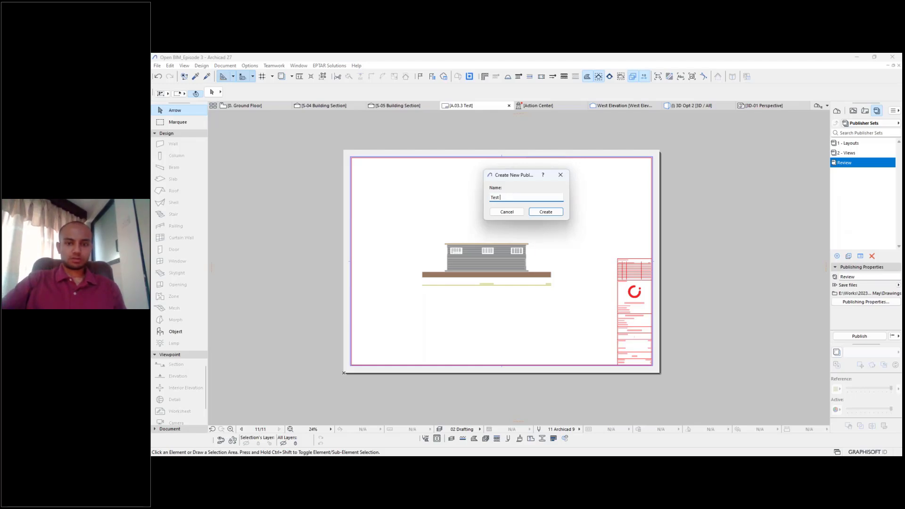
click(550, 212)
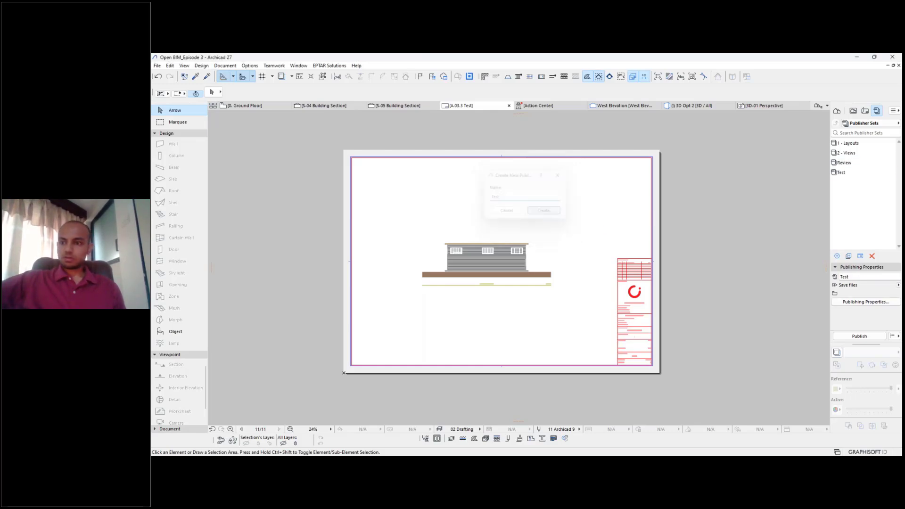
Step: Review the Test set's publishing methods and path destinations in its publishing properties, leaving the dialog without changes
click(862, 303)
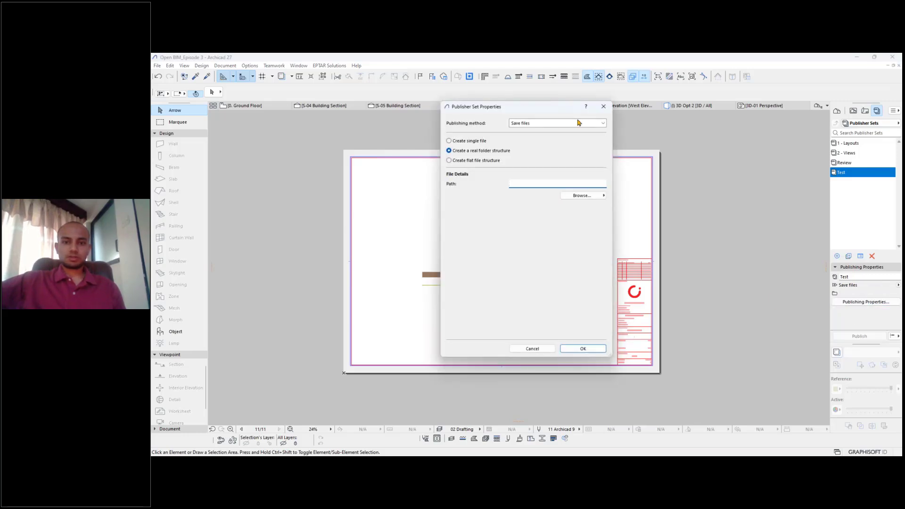
click(602, 123)
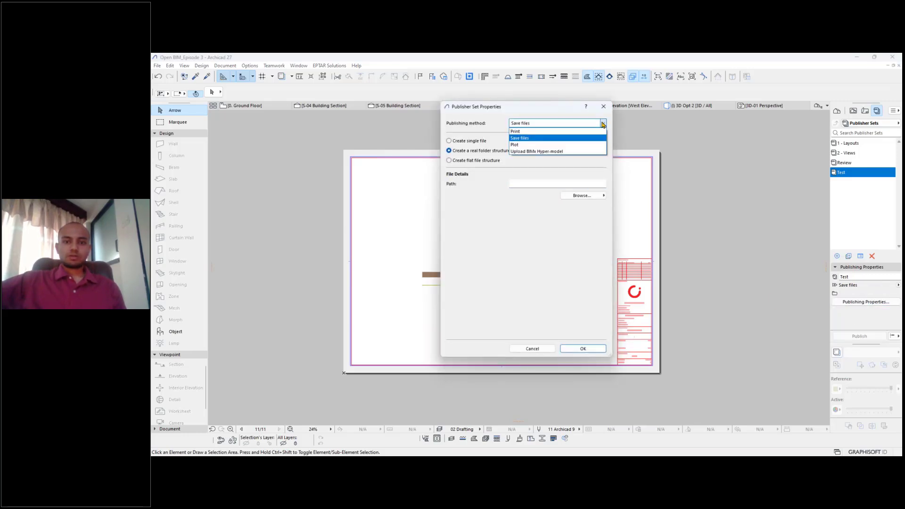
click(602, 123)
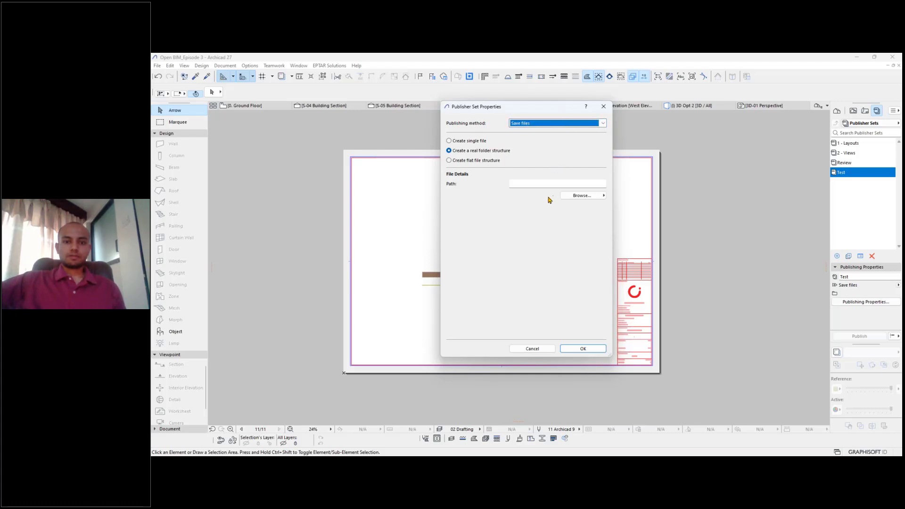
click(581, 197)
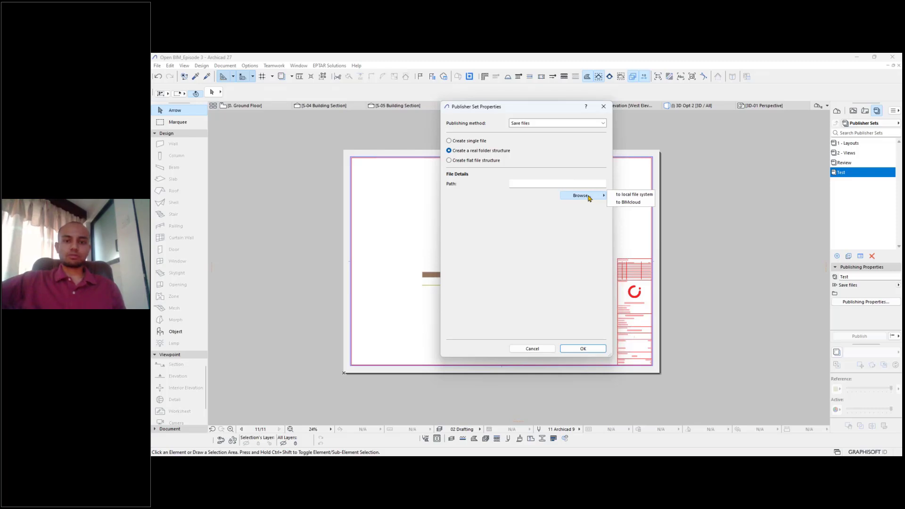
click(557, 212)
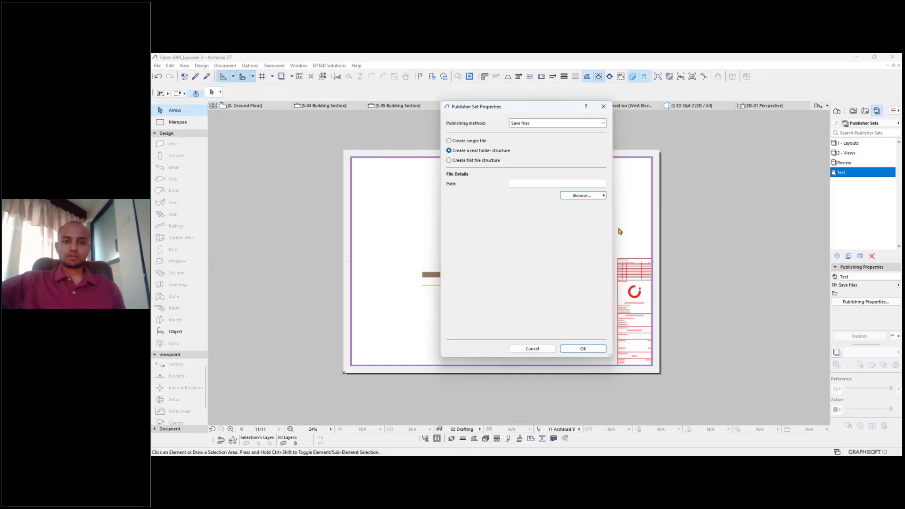
click(541, 353)
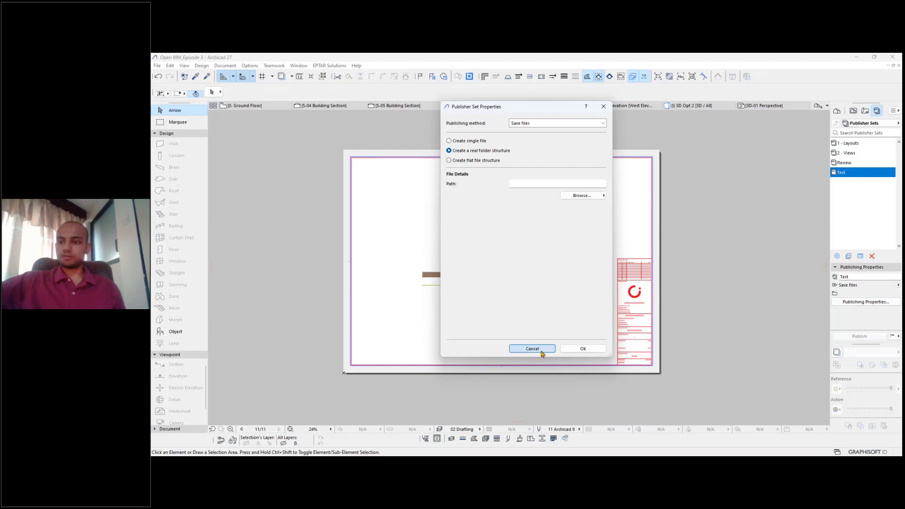
Step: Examine the Review publisher set's folders and its publishing properties, leaving the folders collapsed and Review selected among the publisher sets
click(848, 163)
double_click(849, 163)
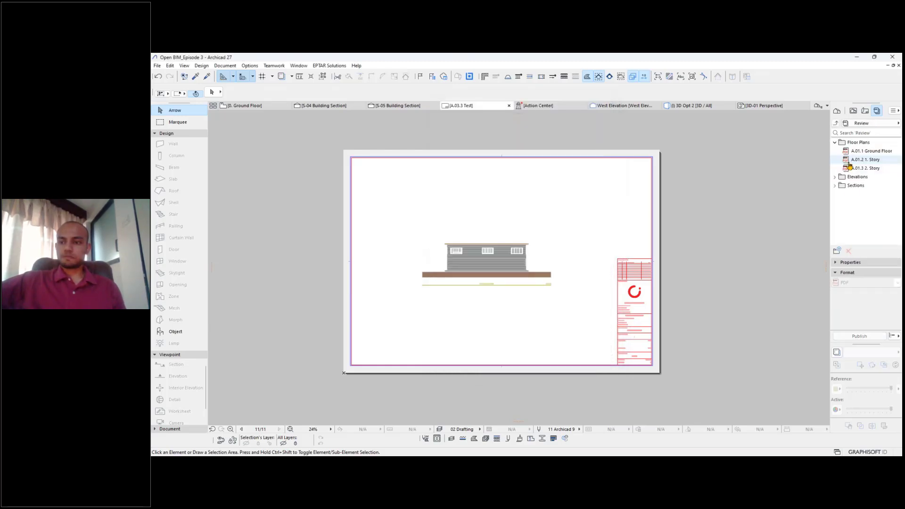
click(836, 143)
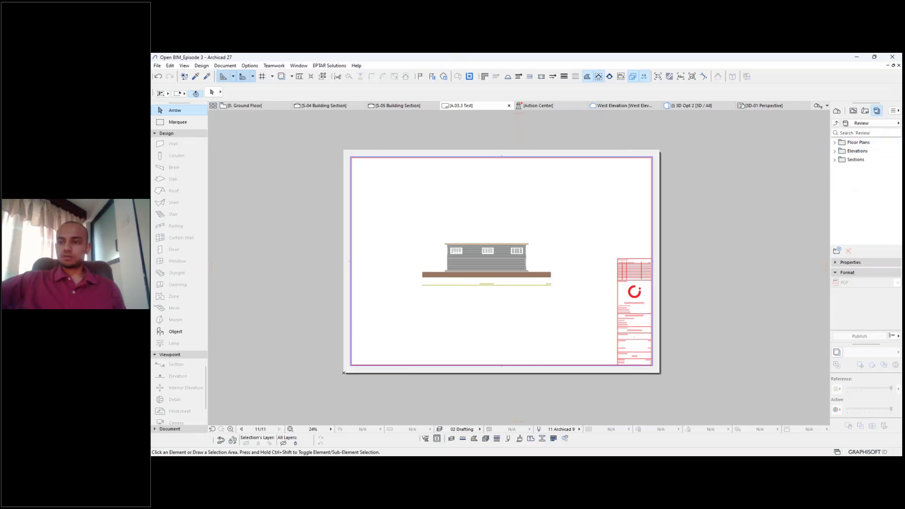
click(838, 126)
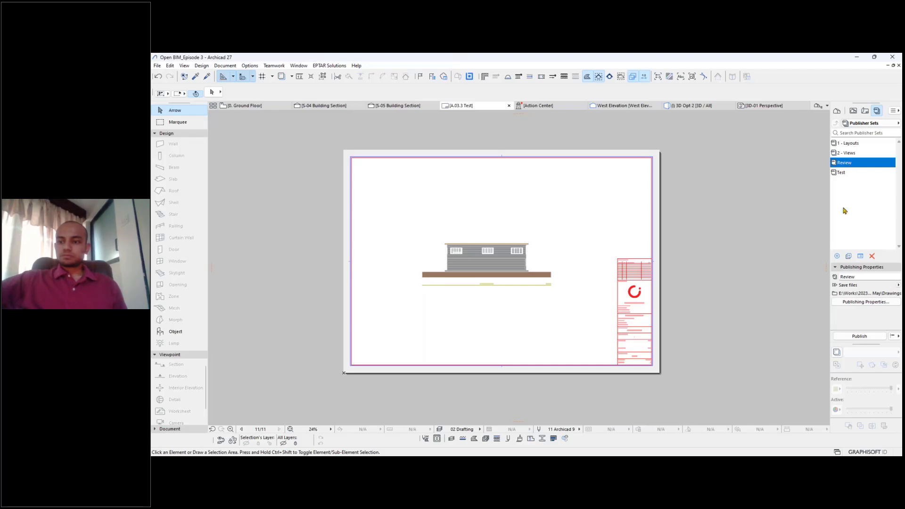
click(865, 300)
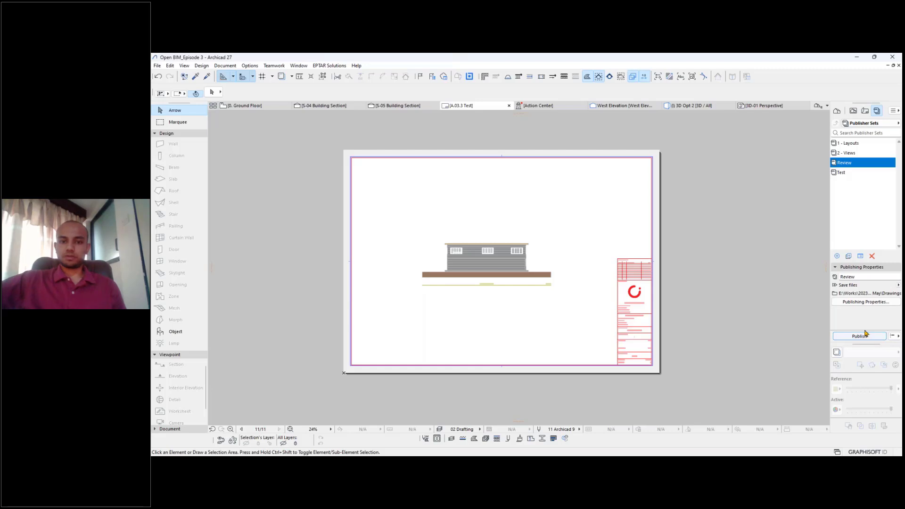
double_click(844, 163)
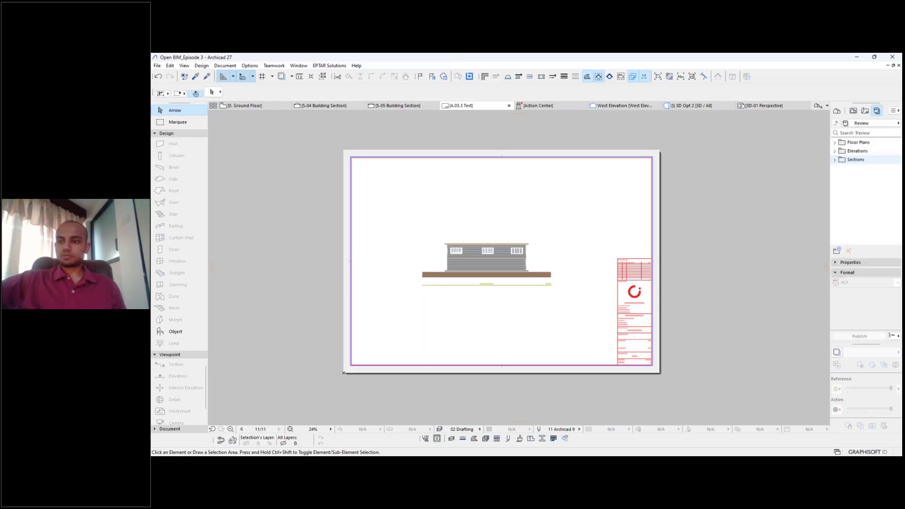
click(835, 160)
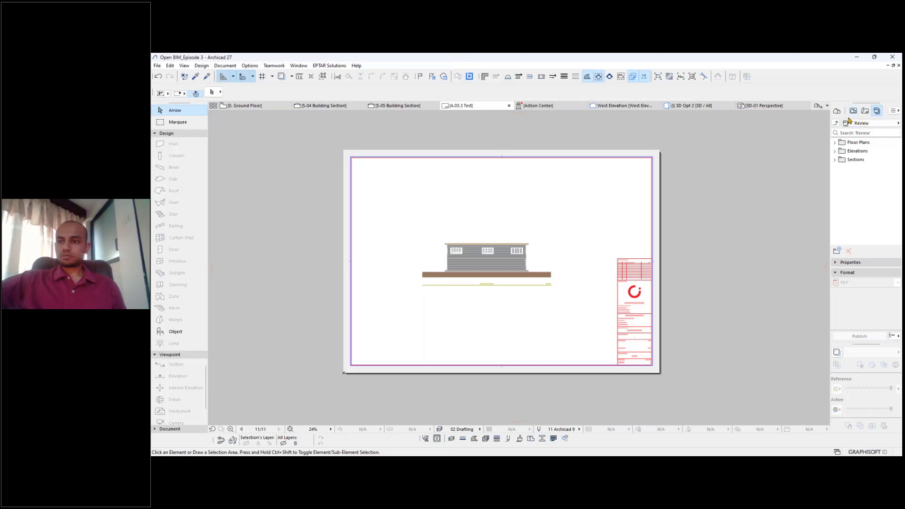
click(836, 124)
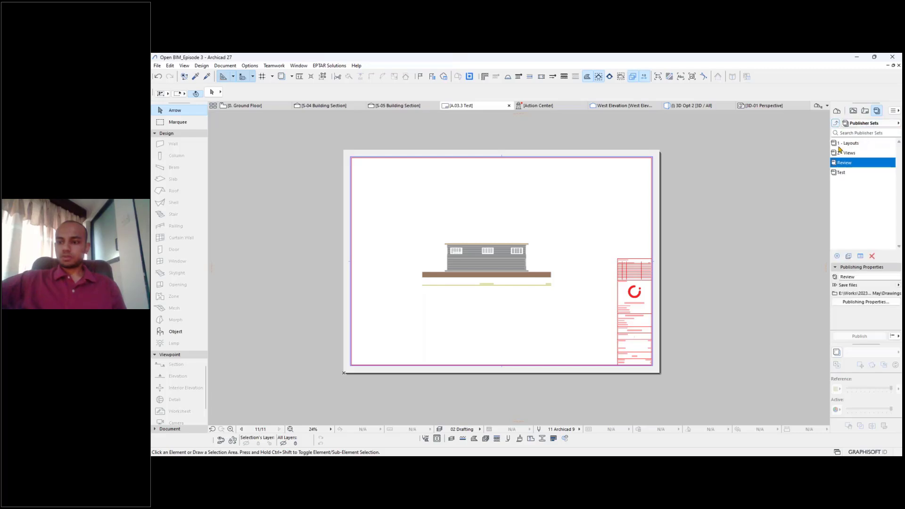
Step: Publish the Review publisher set and close the publishing report
click(893, 335)
click(842, 335)
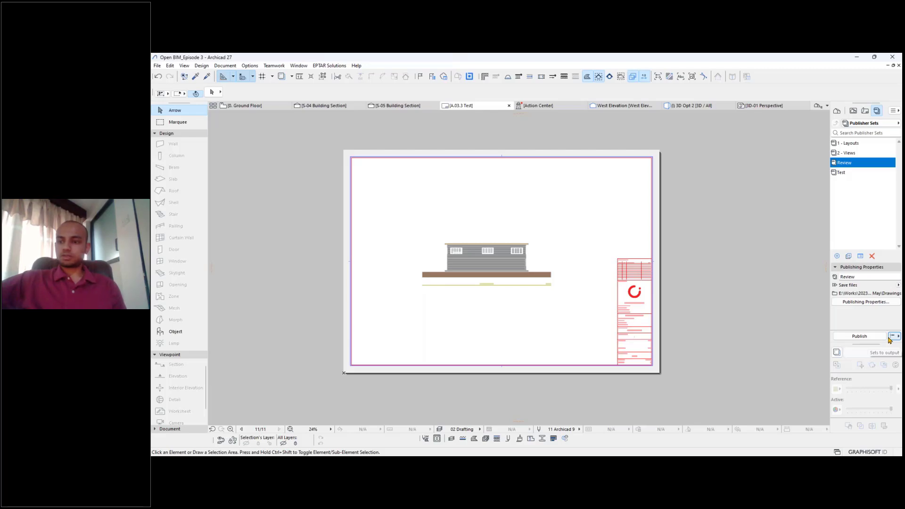
click(857, 338)
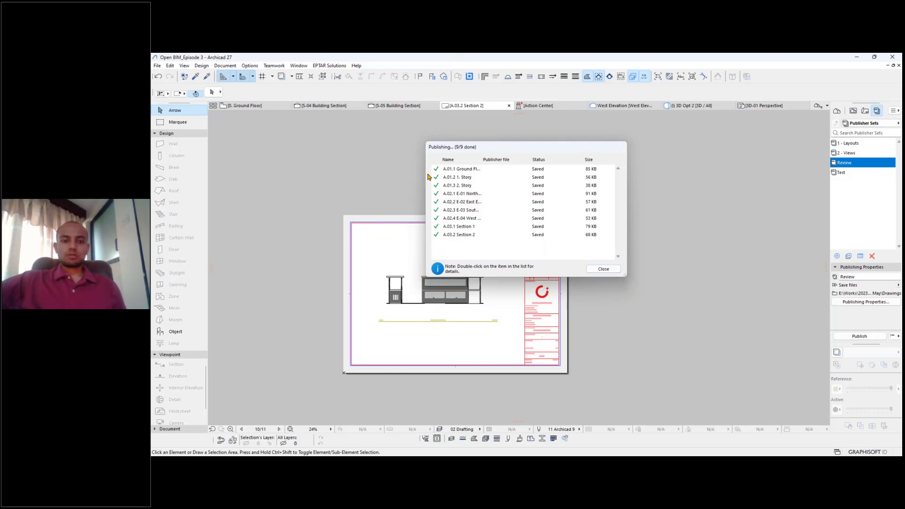
click(604, 270)
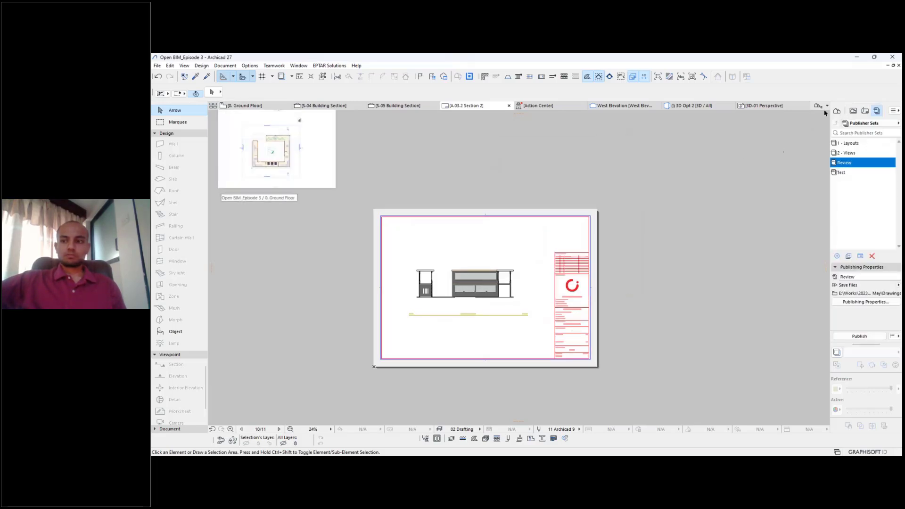
Step: Browse the View Map's Default and Design Options folders and open a view listed under Design Options
click(852, 112)
click(839, 167)
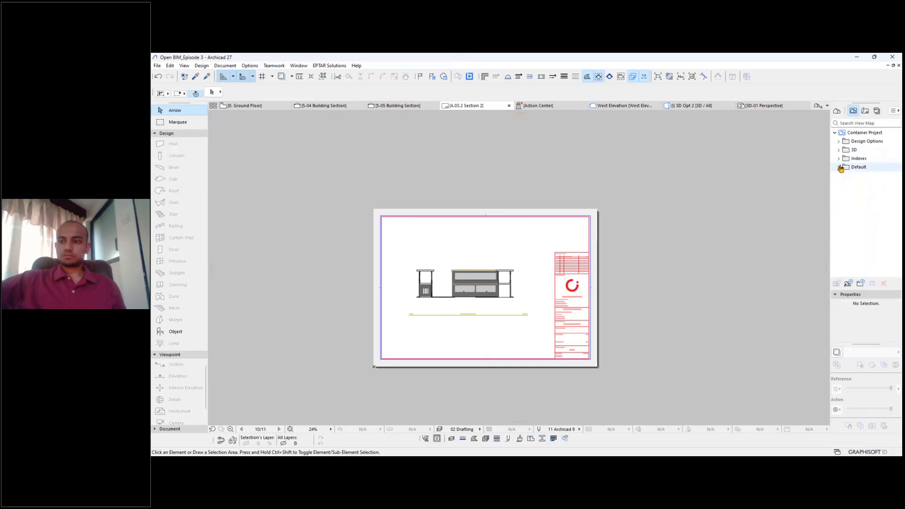
click(839, 141)
double_click(873, 159)
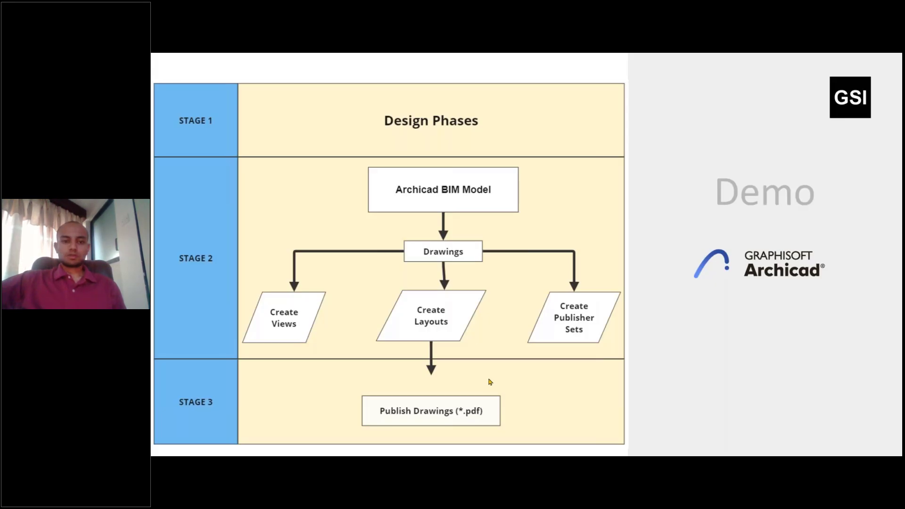
click(545, 348)
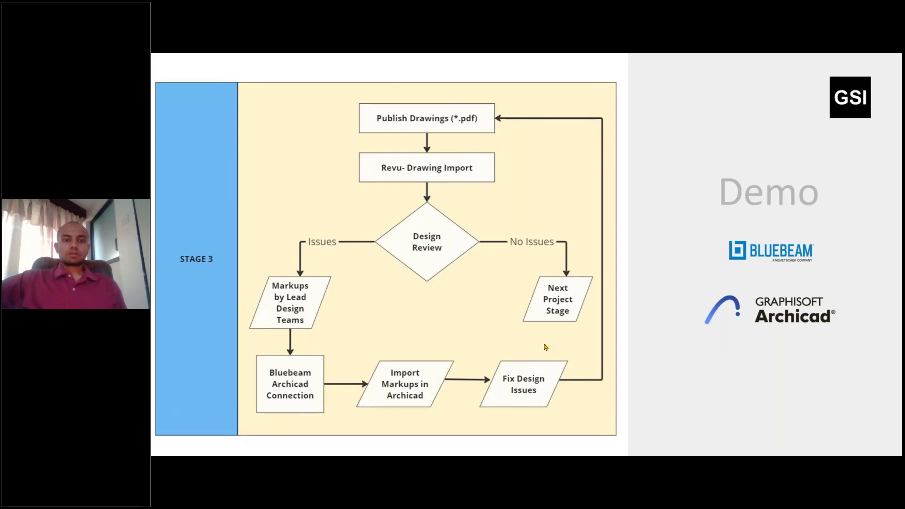
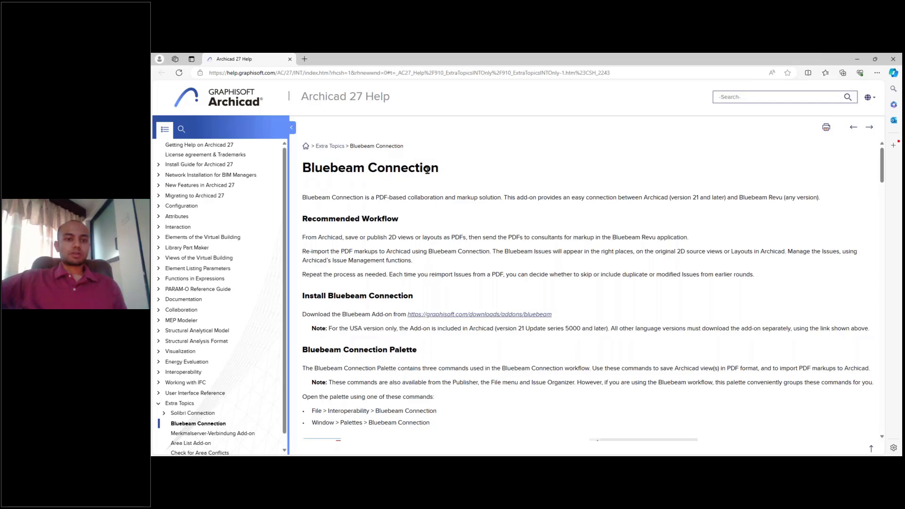
Step: Switch to the Archicad 27 Help page in the browser and highlight its site address and the Bluebeam Connection title
click(276, 73)
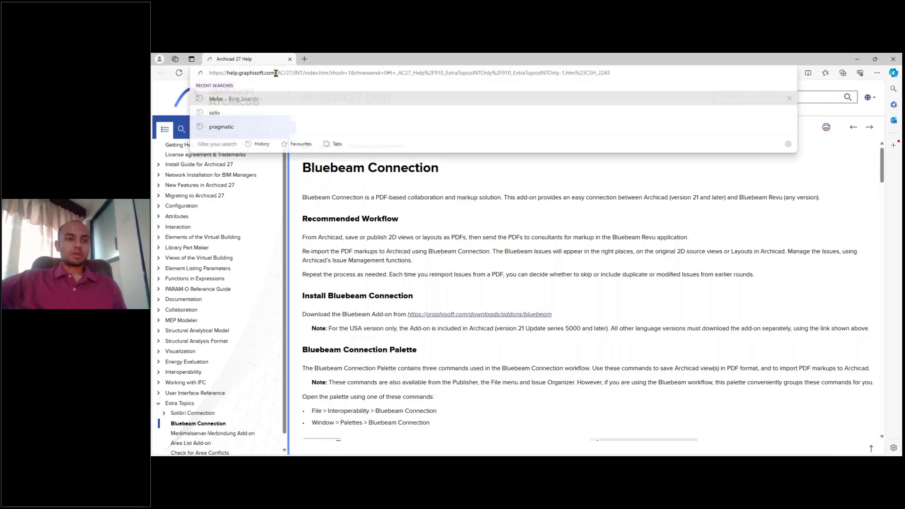
drag(274, 74, 229, 74)
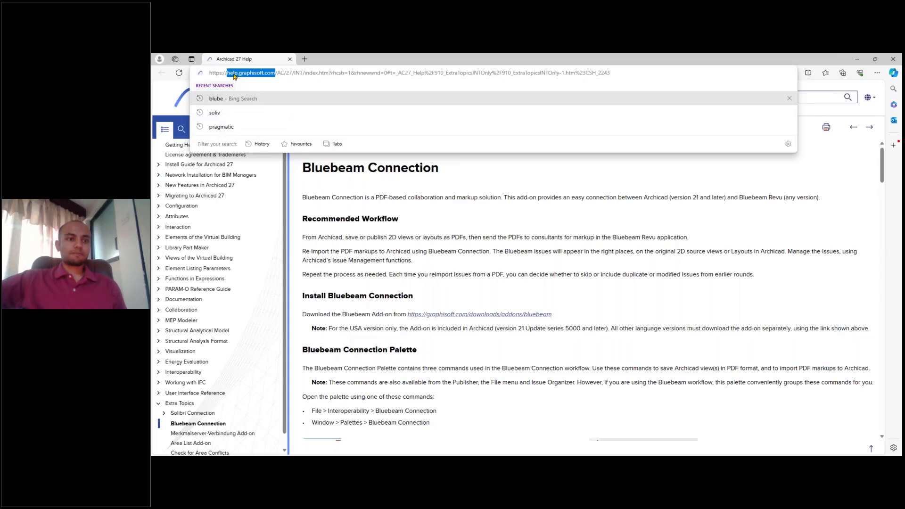
click(467, 177)
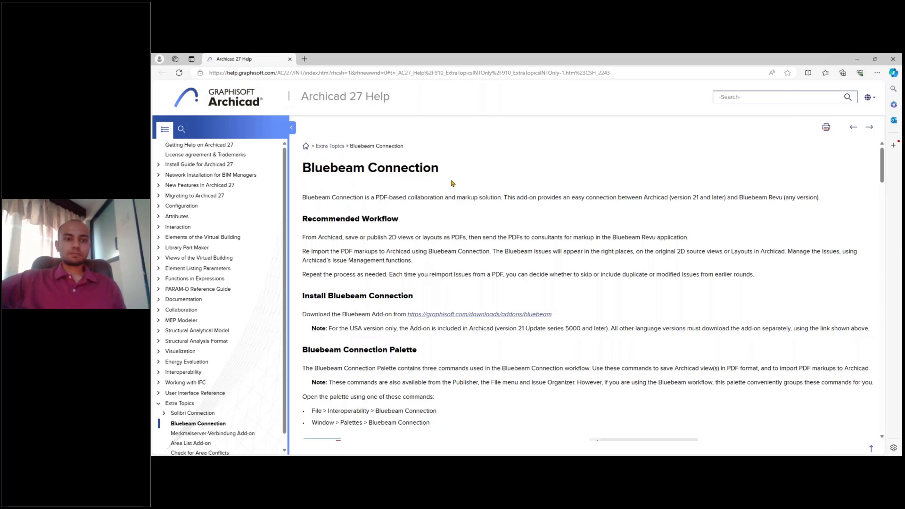
drag(440, 168, 304, 169)
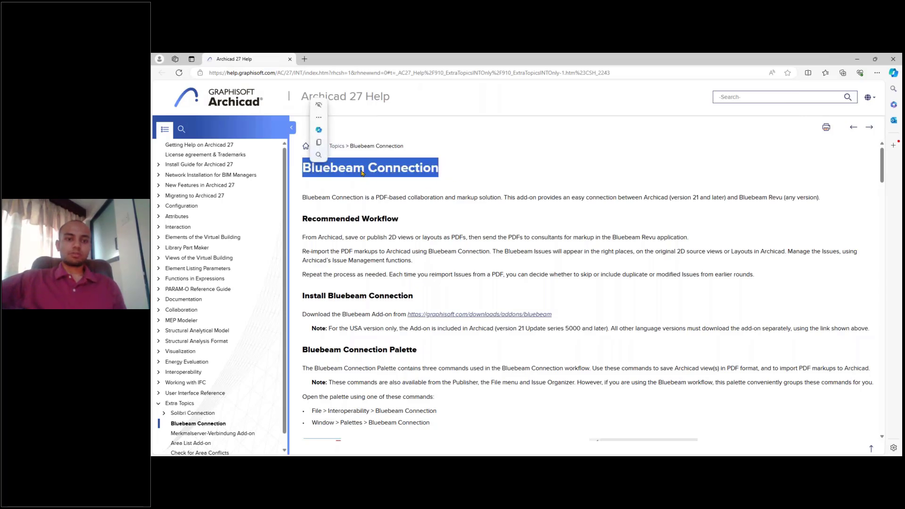
click(315, 187)
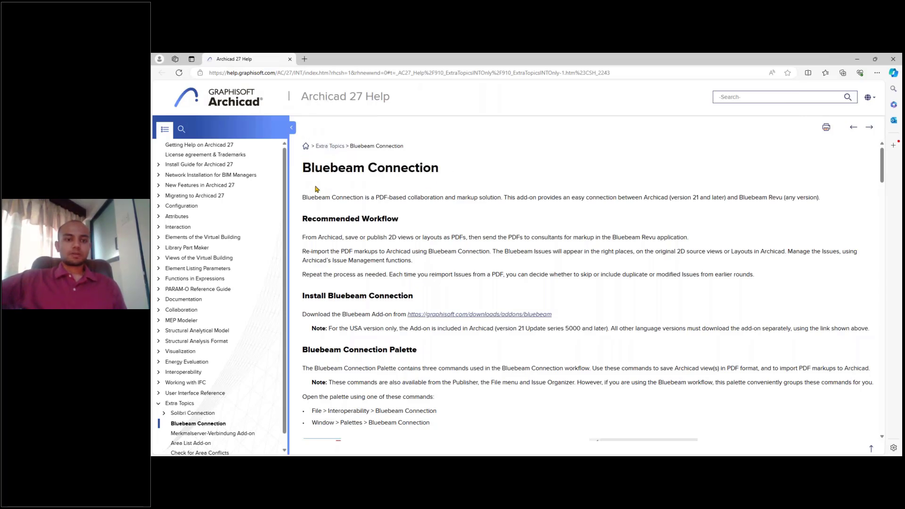
Step: Examine the Bluebeam Connection page's workflow and installation sections, highlighting the add-on download line and the Install Bluebeam Connection heading
scroll(326, 191, down, 3)
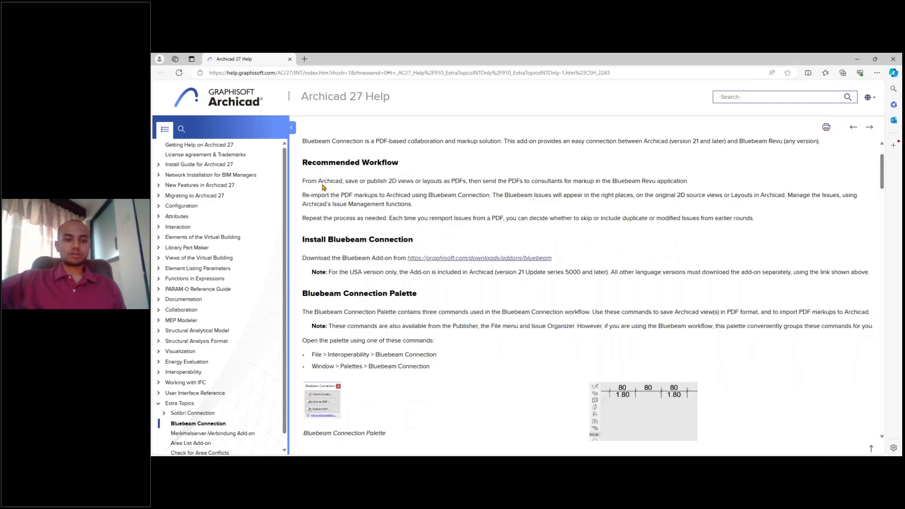
scroll(336, 201, up, 3)
scroll(349, 205, down, 1)
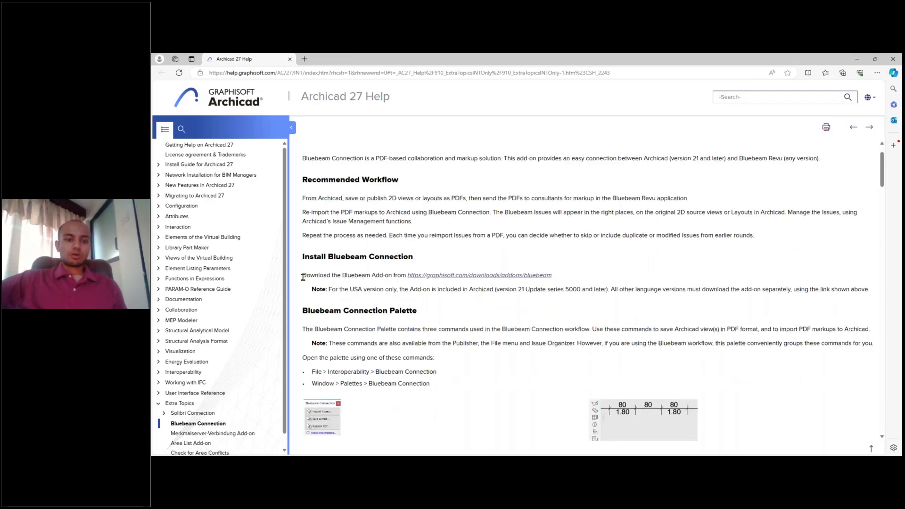
drag(303, 278, 552, 277)
drag(302, 257, 414, 262)
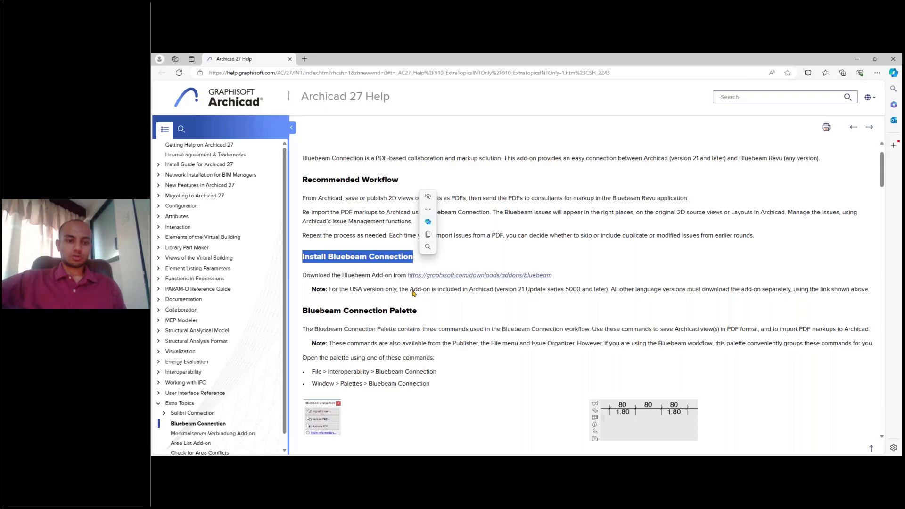
Step: Examine the Bluebeam Connection Palette section, highlighting its heading and the two command paths for opening the palette
scroll(479, 281, down, 1)
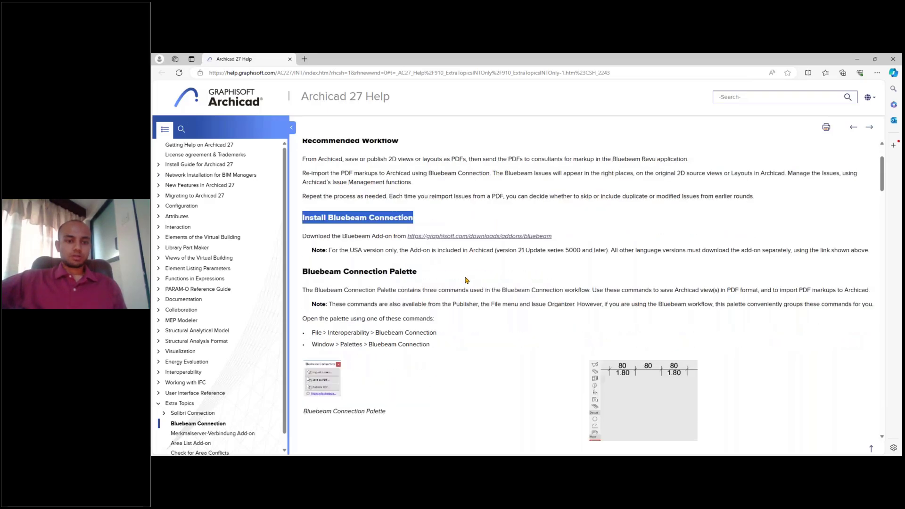
scroll(471, 283, down, 1)
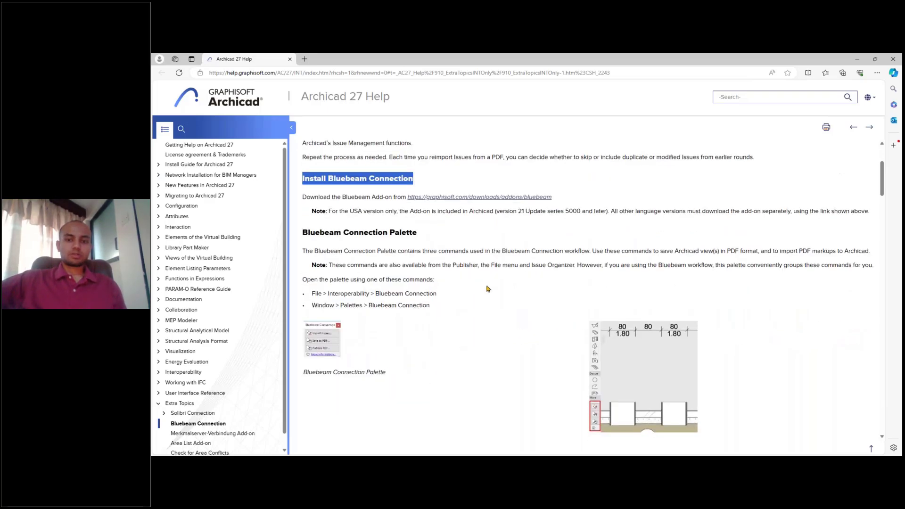
scroll(320, 198, down, 1)
drag(304, 193, 424, 198)
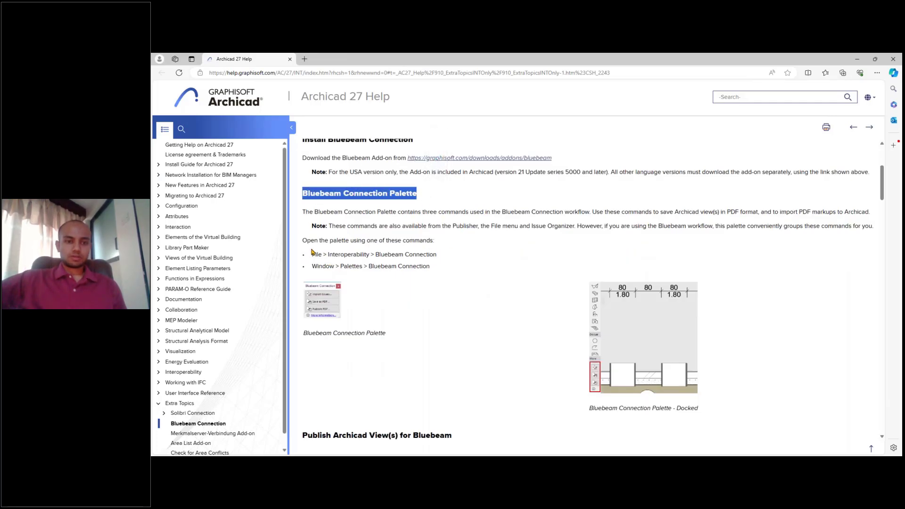
drag(313, 254, 450, 269)
click(472, 267)
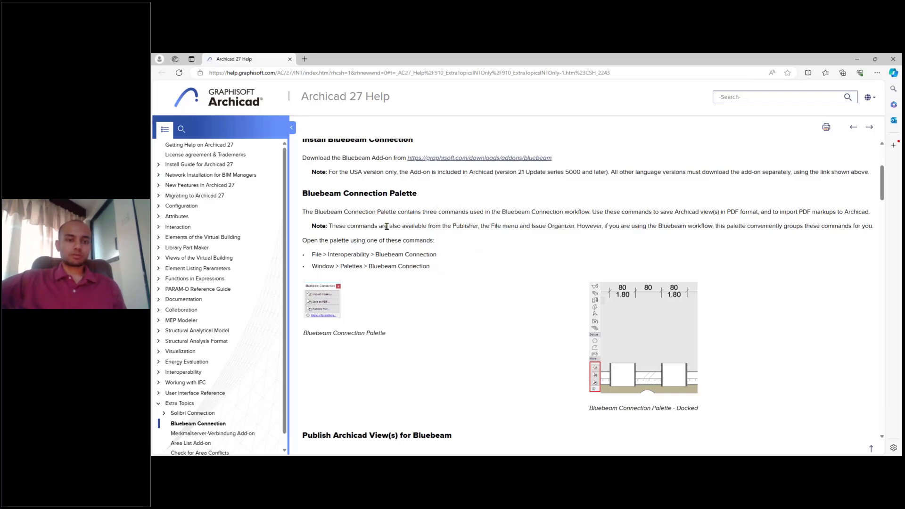
Step: Examine the rest of the Bluebeam Connection page, covering PDF publishing, issue import options and attribute conversion, and return to its beginning
scroll(399, 217, down, 1)
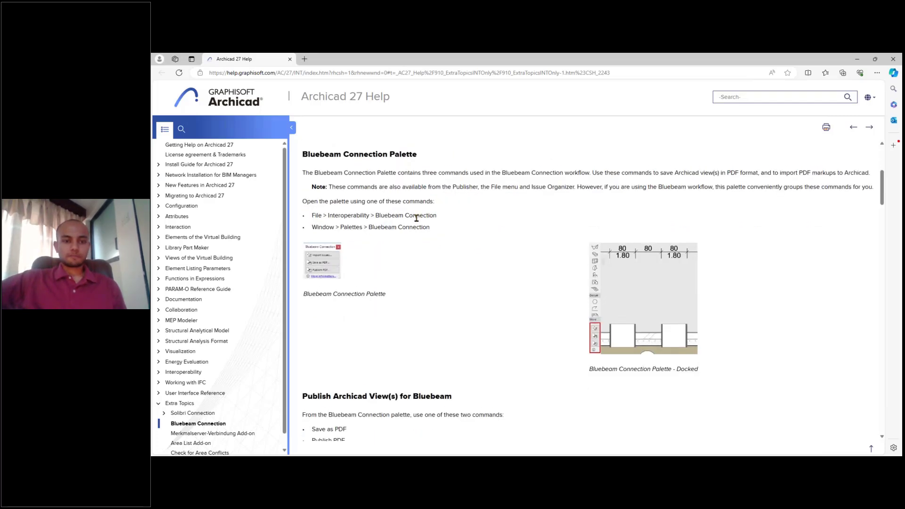
scroll(429, 235, down, 4)
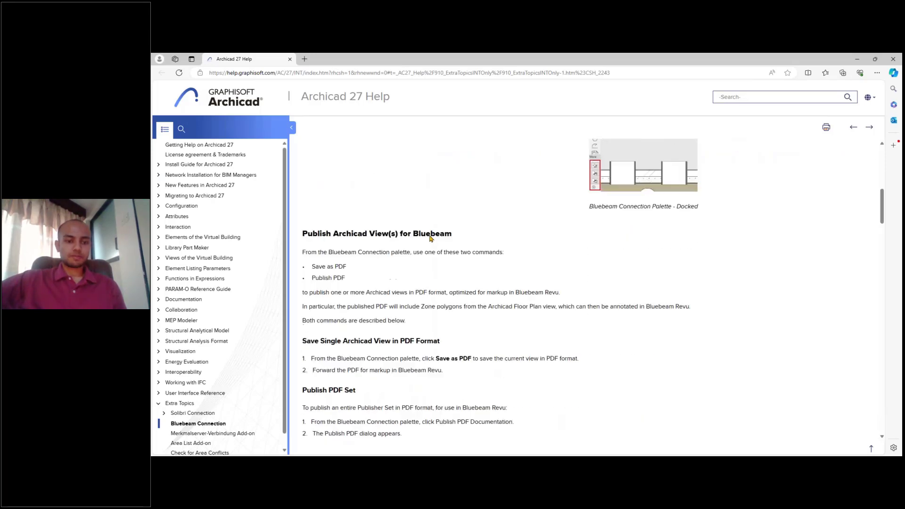
scroll(430, 239, down, 6)
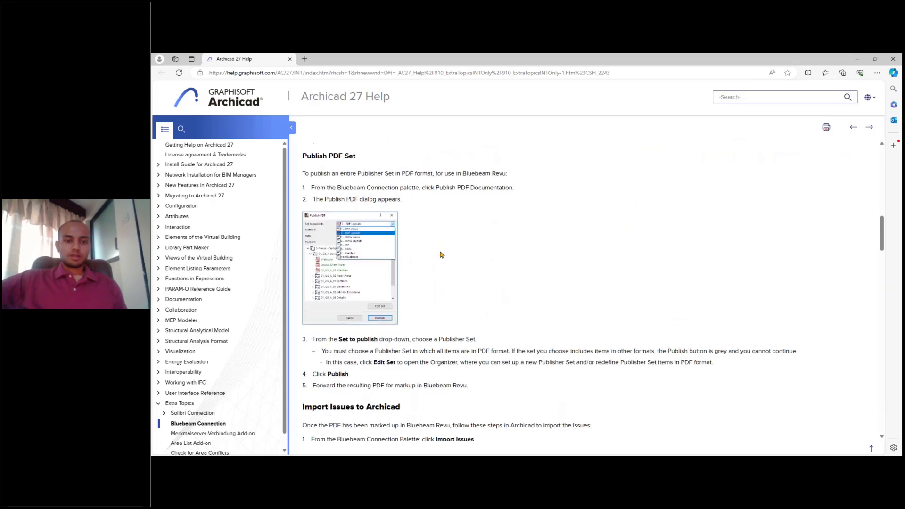
scroll(441, 255, down, 15)
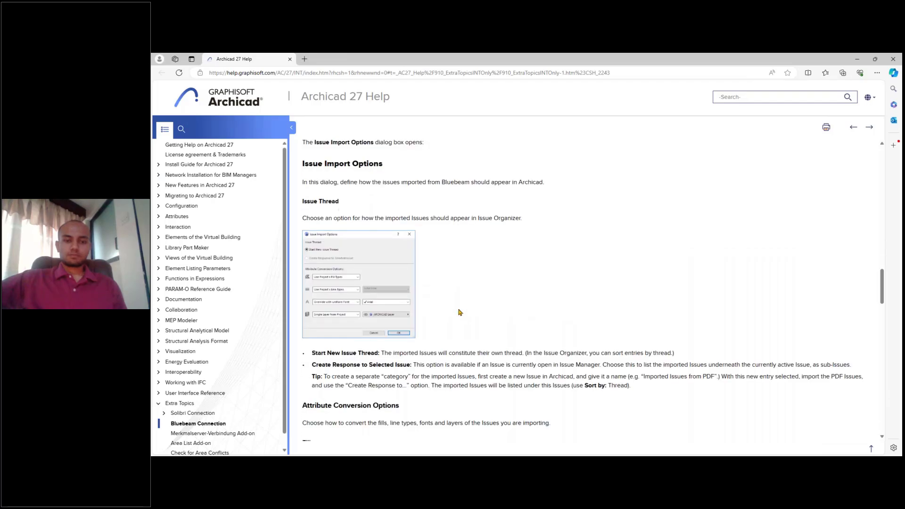
scroll(459, 313, down, 10)
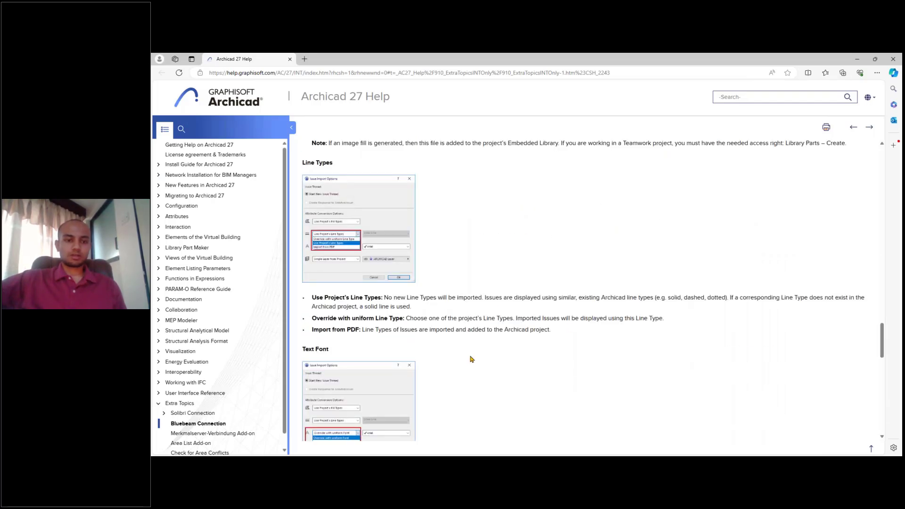
scroll(471, 359, down, 3)
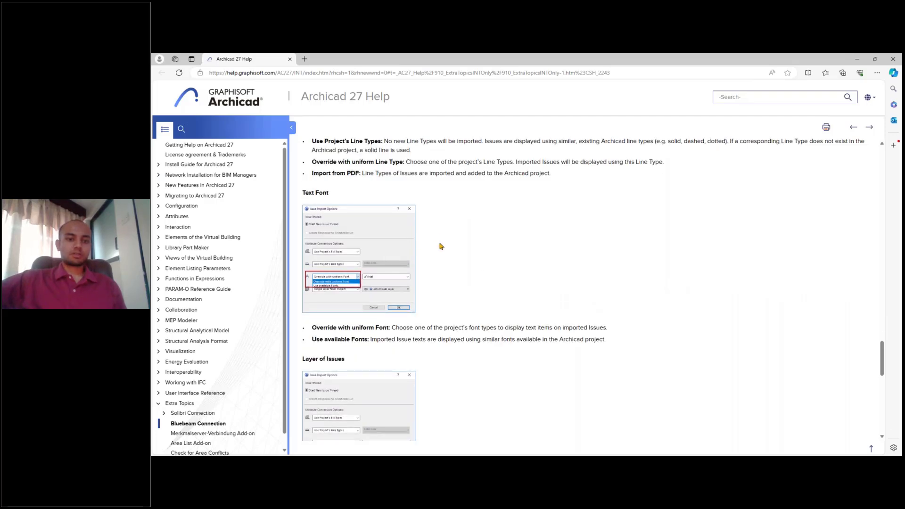
scroll(441, 246, up, 3)
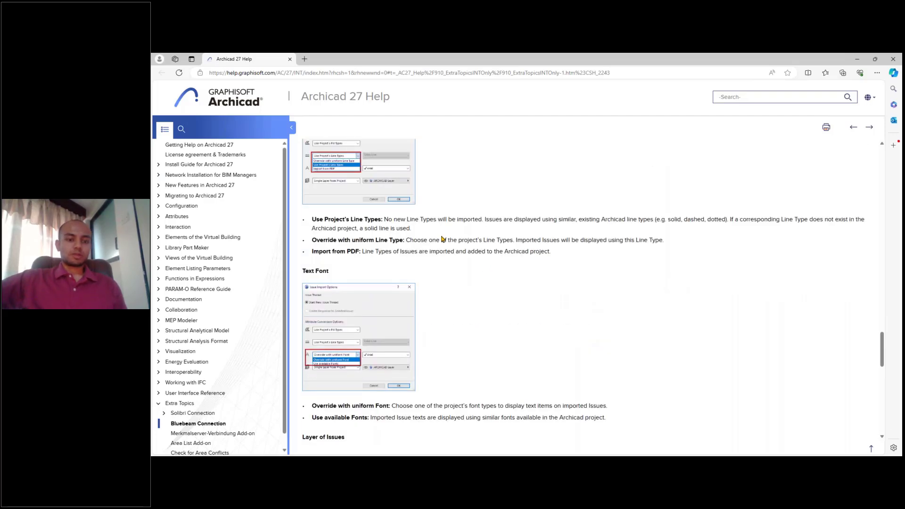
scroll(382, 185, down, 5)
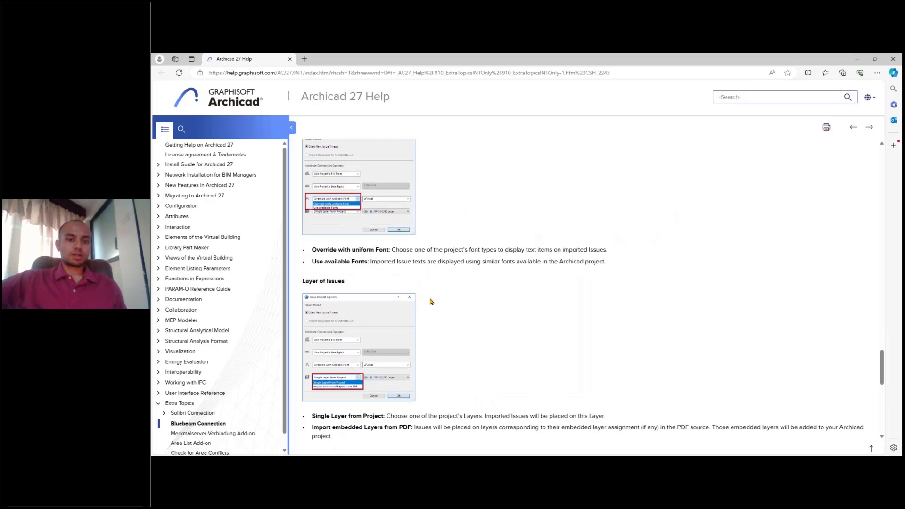
scroll(430, 298, up, 2)
scroll(475, 307, down, 3)
scroll(475, 306, down, 5)
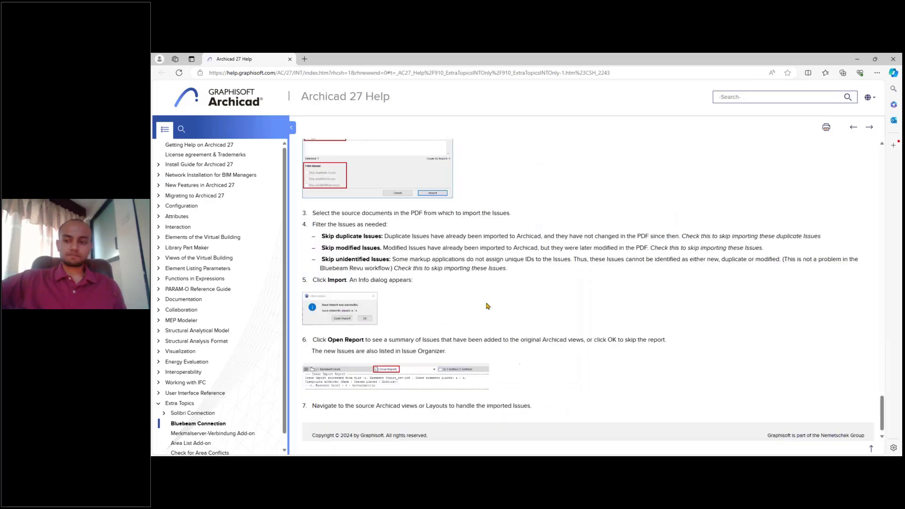
scroll(497, 312, up, 10)
scroll(498, 312, up, 15)
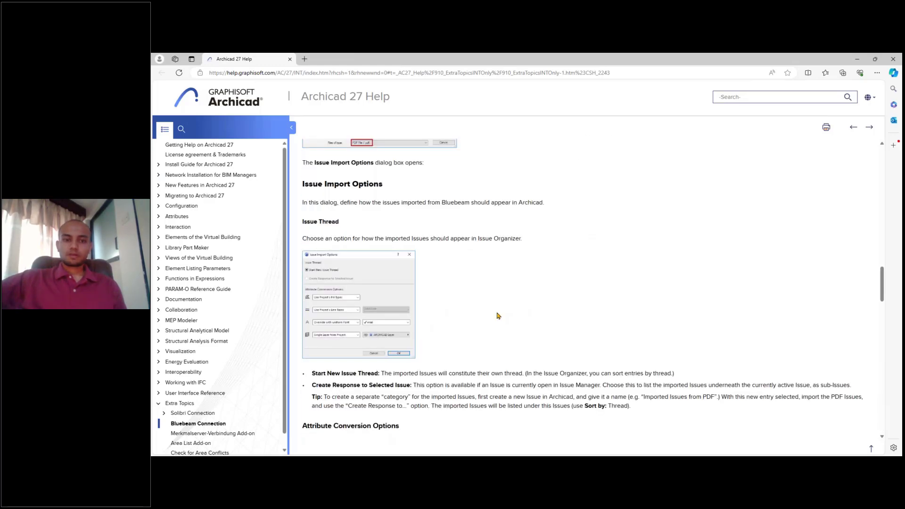
scroll(497, 315, up, 2)
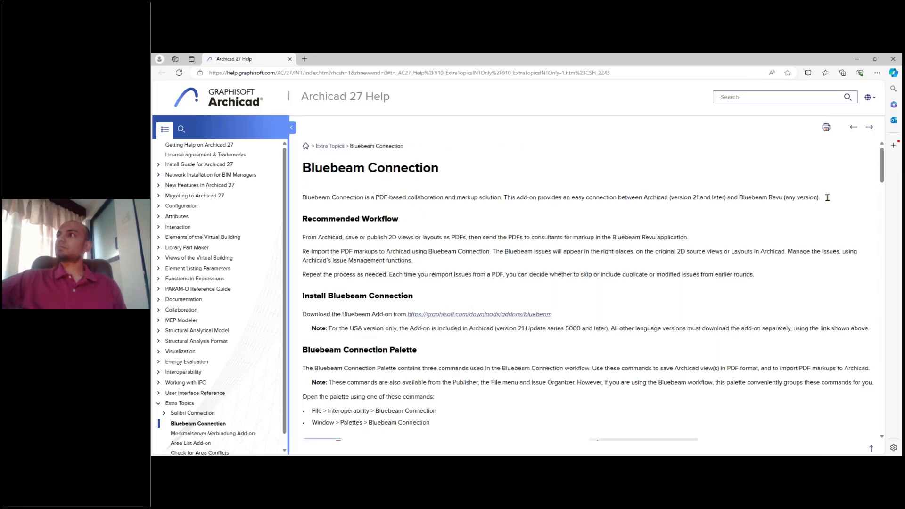
Step: Switch to Bluebeam Revu and open Container Project - Review.pdf from the Drawings folder
key(alt+Tab)
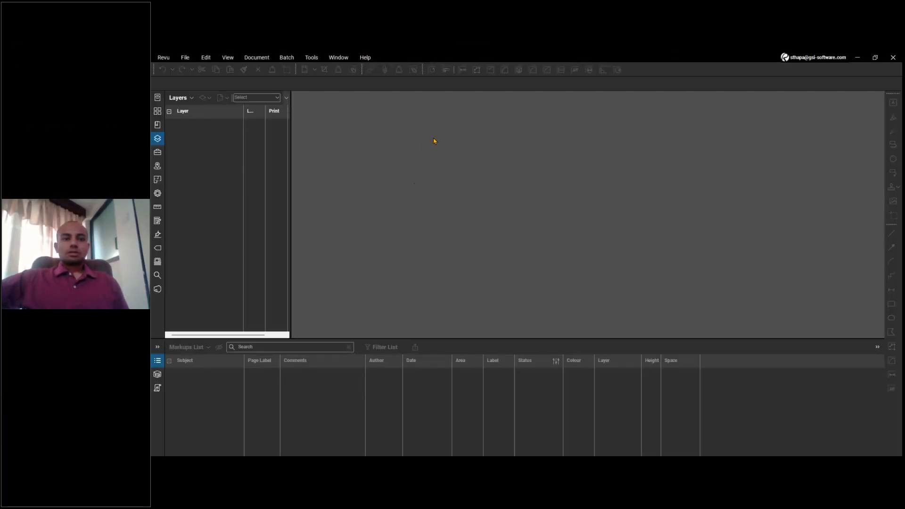
click(186, 58)
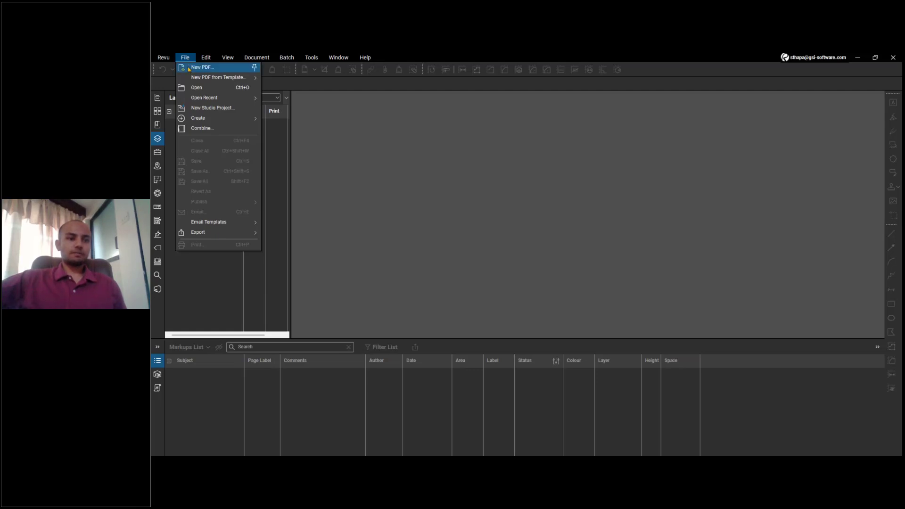
click(194, 88)
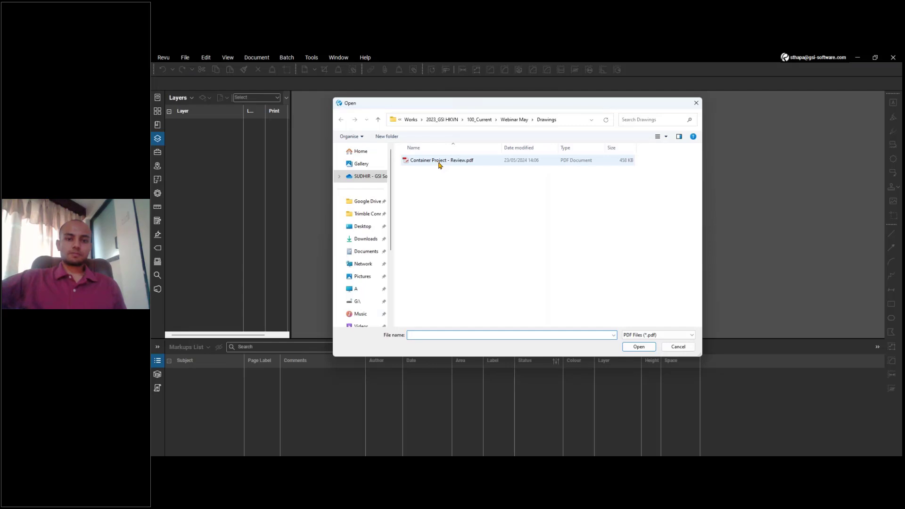
click(439, 162)
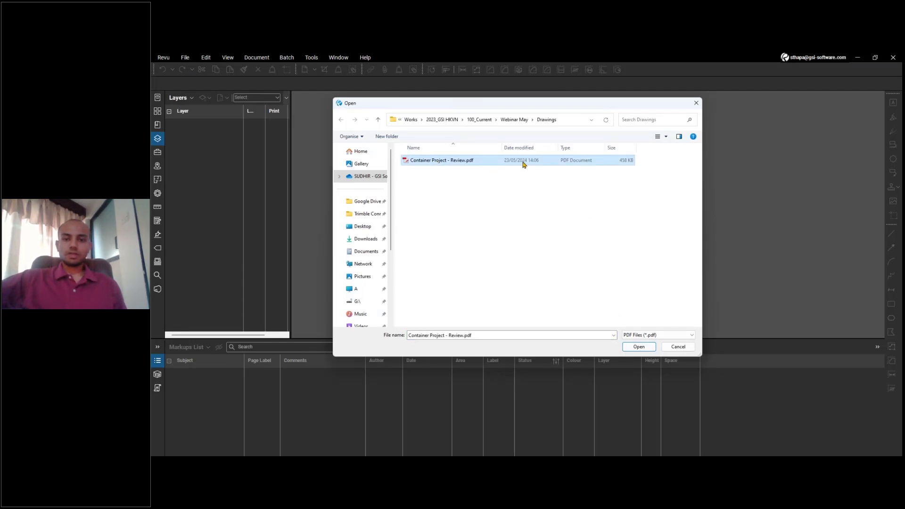
click(633, 348)
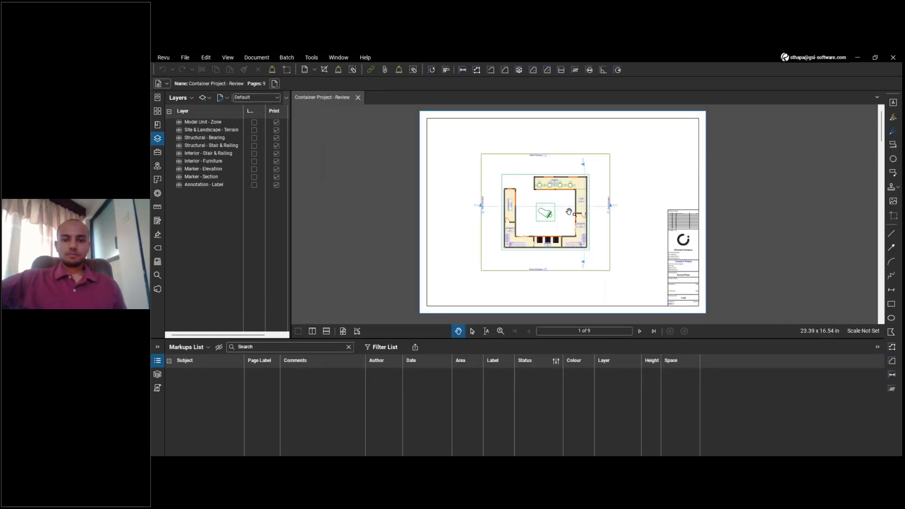
Step: Page through all the sheets of the review PDF and return to page 1
click(641, 334)
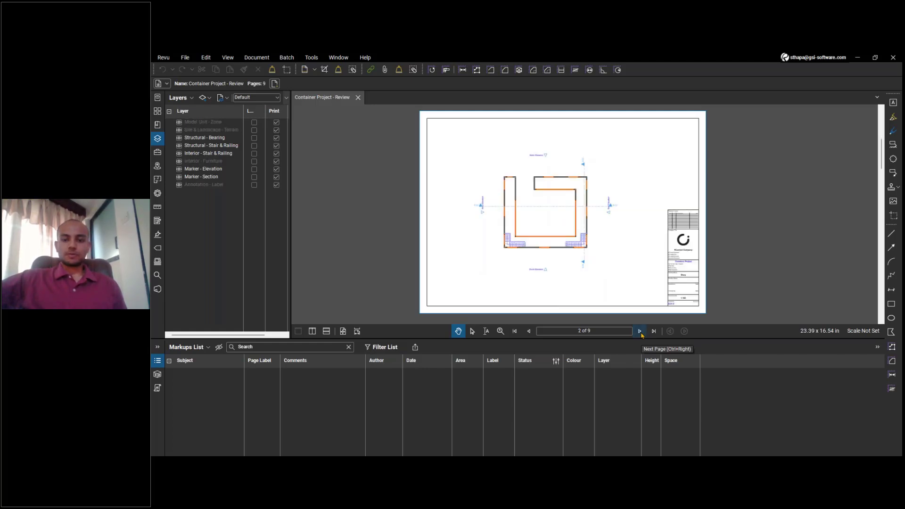
click(641, 332)
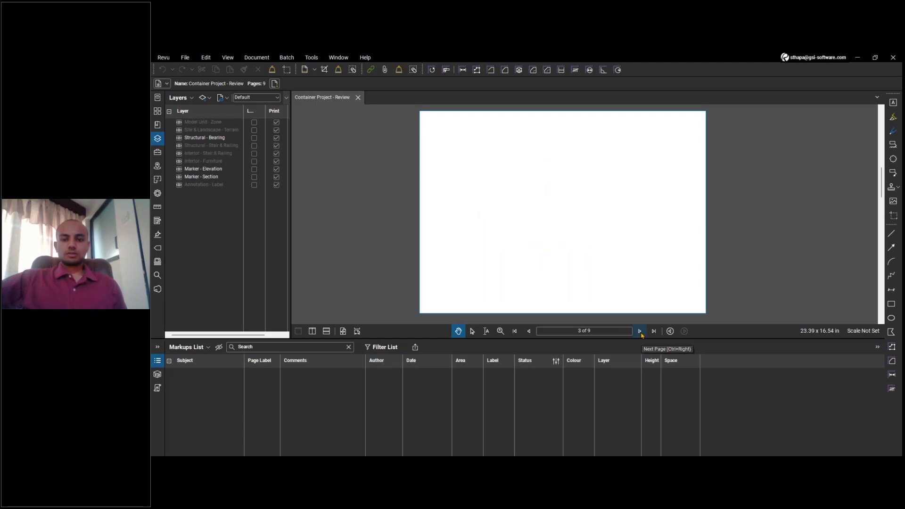
click(641, 335)
click(641, 335)
click(641, 335)
click(641, 334)
click(641, 334)
click(641, 334)
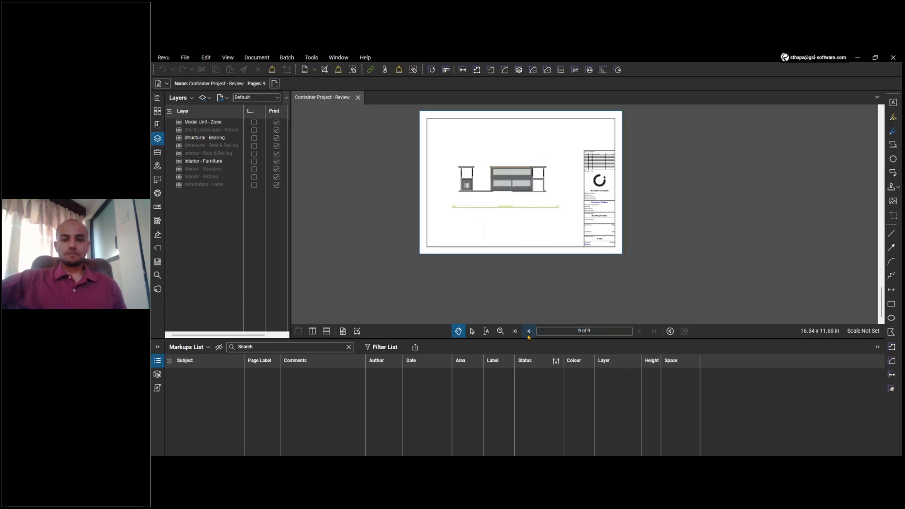
click(529, 333)
click(529, 333)
click(528, 333)
click(529, 333)
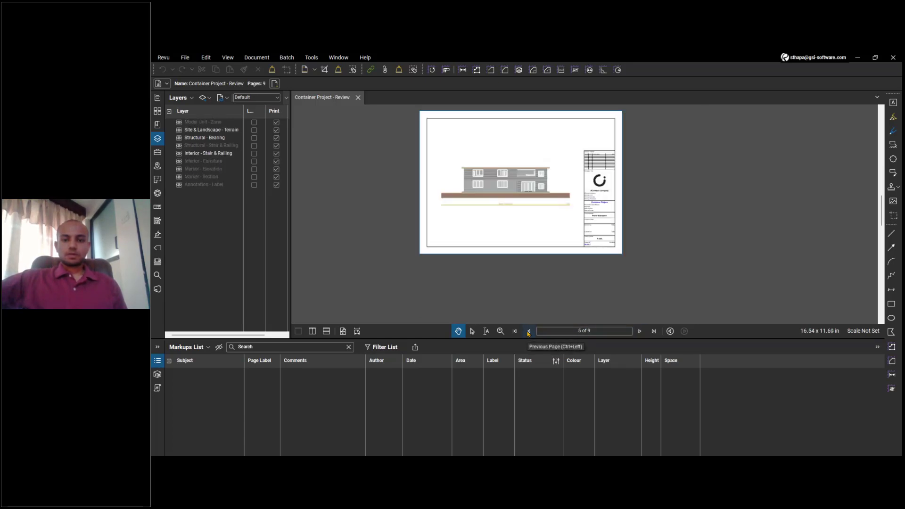
click(529, 333)
click(529, 334)
click(528, 334)
click(528, 333)
Step: Draw a four-corner Cloud markup around the door between Cafe 02 and Circulation 02 on page 1
scroll(567, 216, up, 3)
mouse_move(568, 216)
mouse_down()
mouse_move(555, 239)
mouse_move(565, 218)
mouse_move(578, 216)
mouse_up()
scroll(576, 227, down, 1)
scroll(566, 220, up, 2)
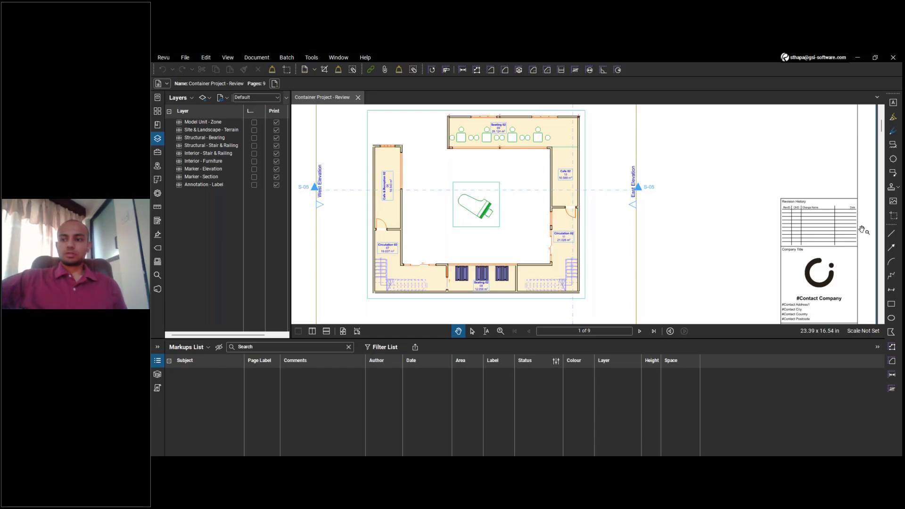
click(893, 160)
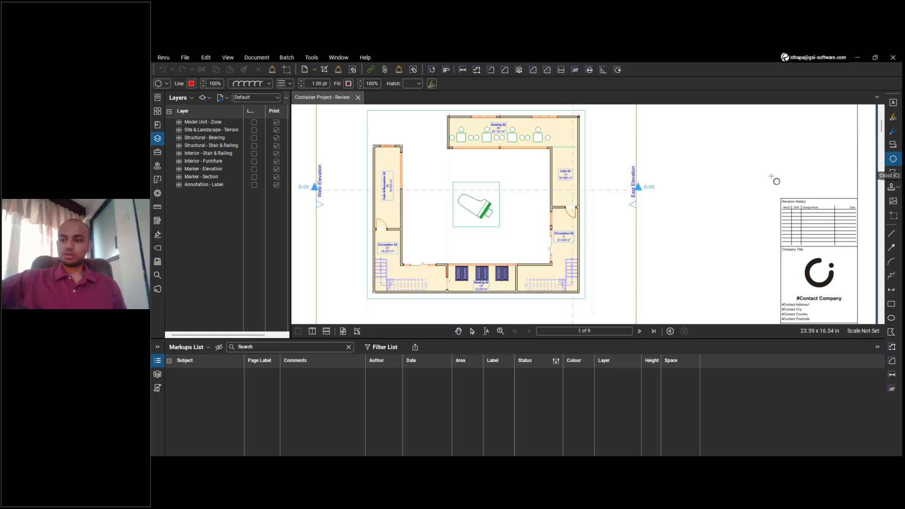
scroll(598, 207, up, 3)
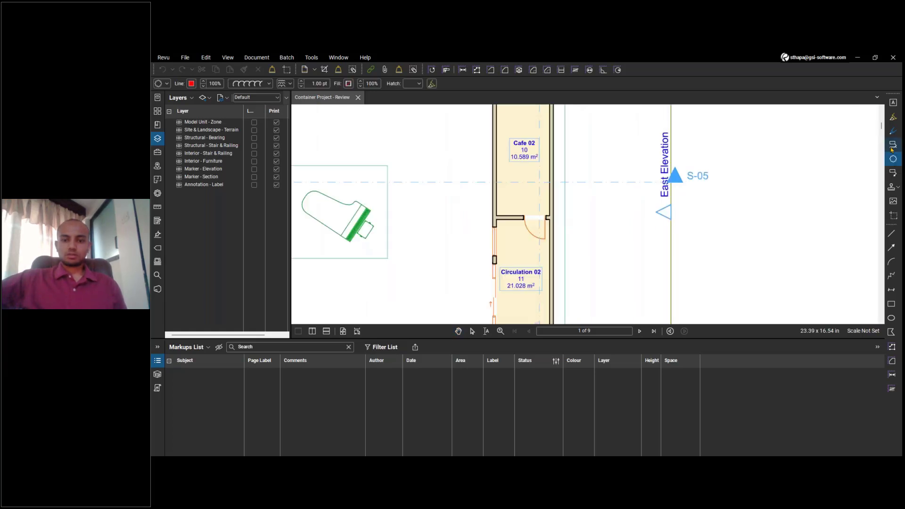
scroll(535, 223, up, 2)
click(514, 207)
click(513, 255)
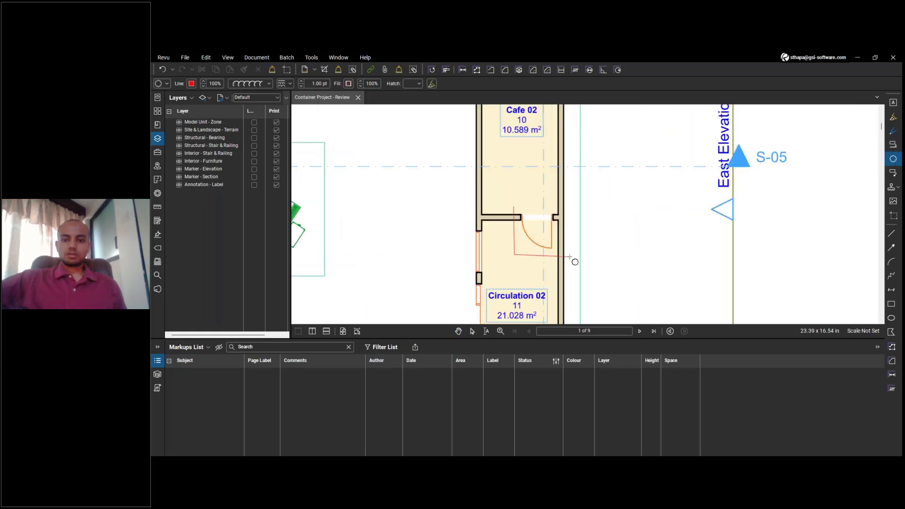
click(573, 255)
double_click(573, 201)
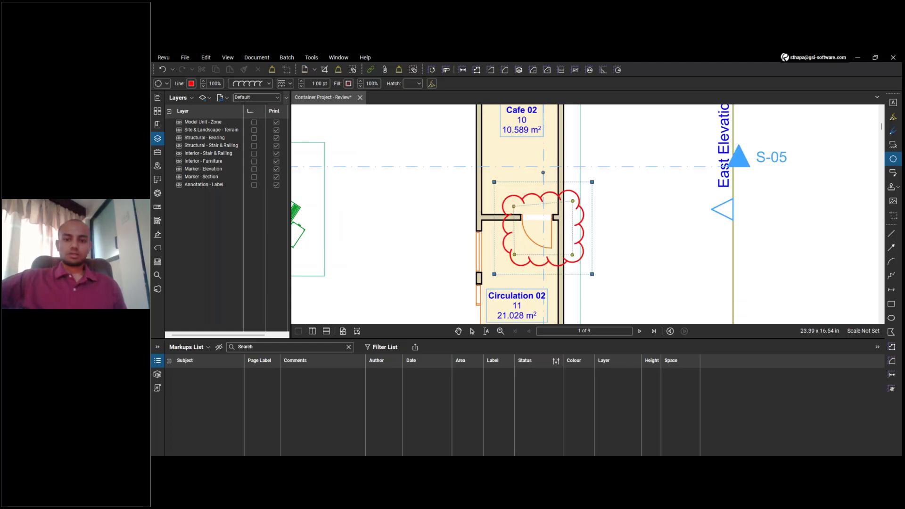
middle_drag(553, 238, 523, 245)
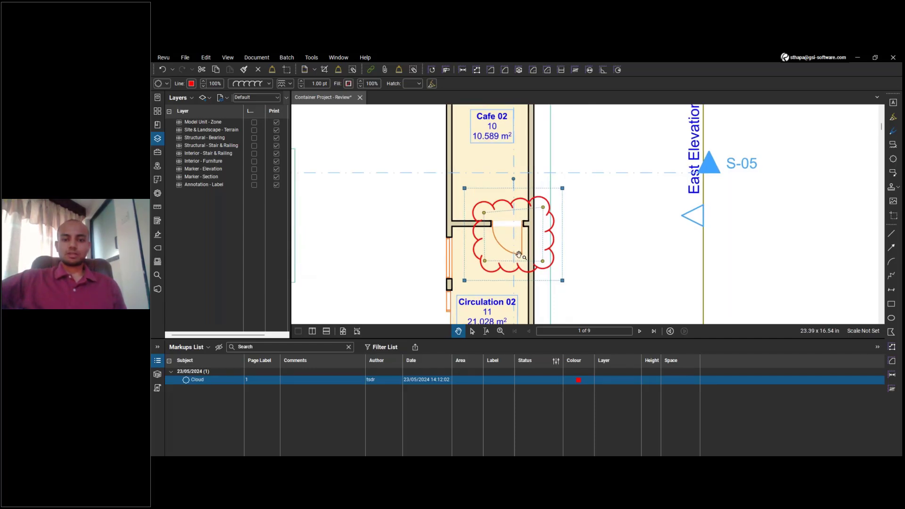
click(601, 226)
Step: Add a Call-out on page 1 pointing from the East Elevation side to the door cloud, reading "Switch the door Swing"
scroll(621, 227, down, 2)
drag(620, 227, 556, 233)
click(893, 173)
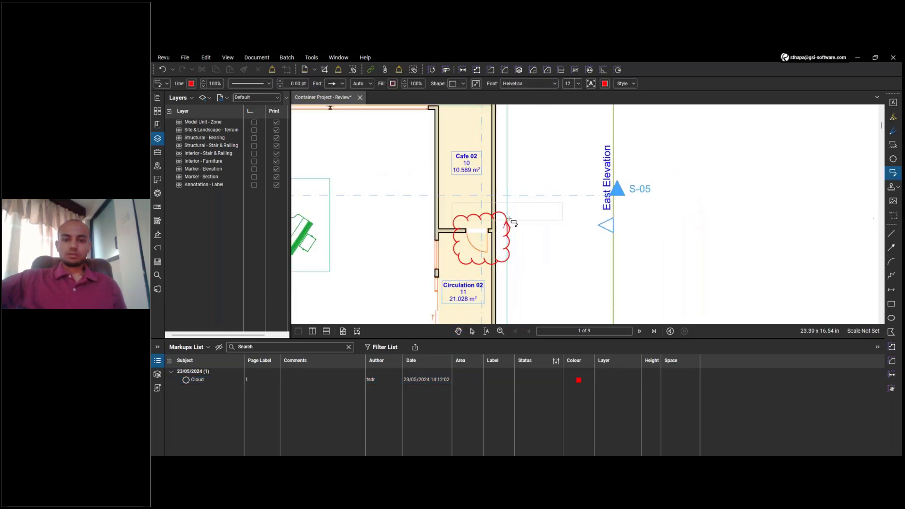
scroll(583, 170, down, 1)
middle_drag(583, 173, 531, 214)
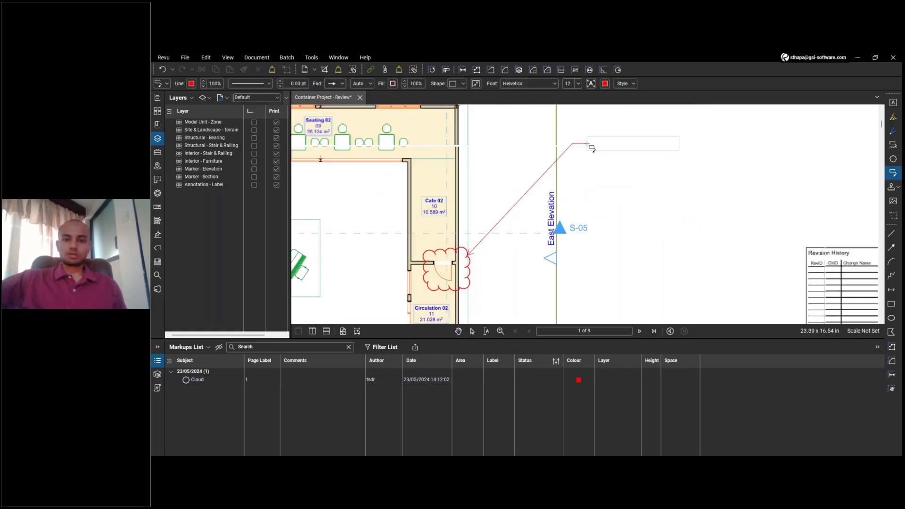
click(590, 146)
text(S)
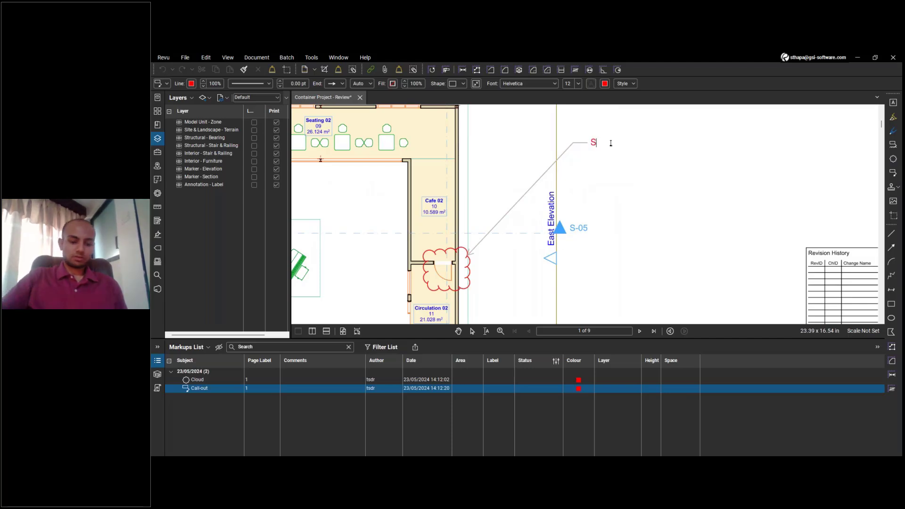
text(wing)
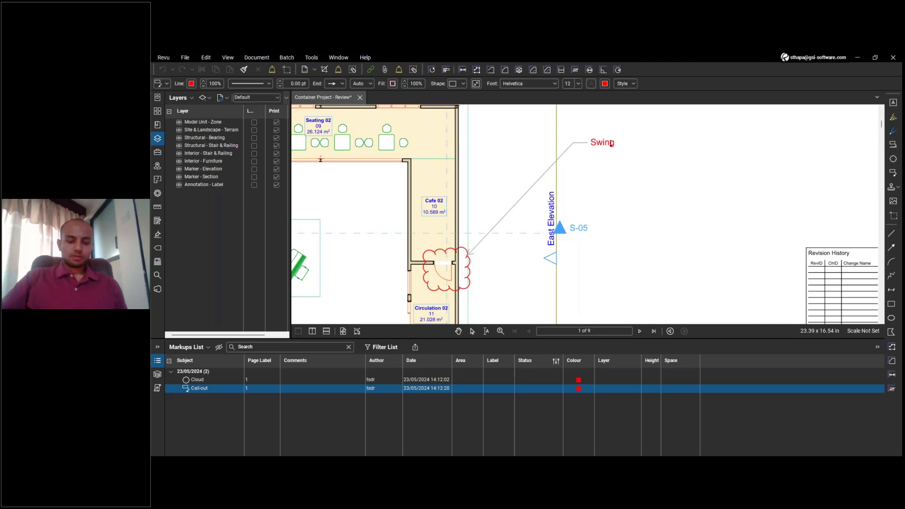
text(Switch the)
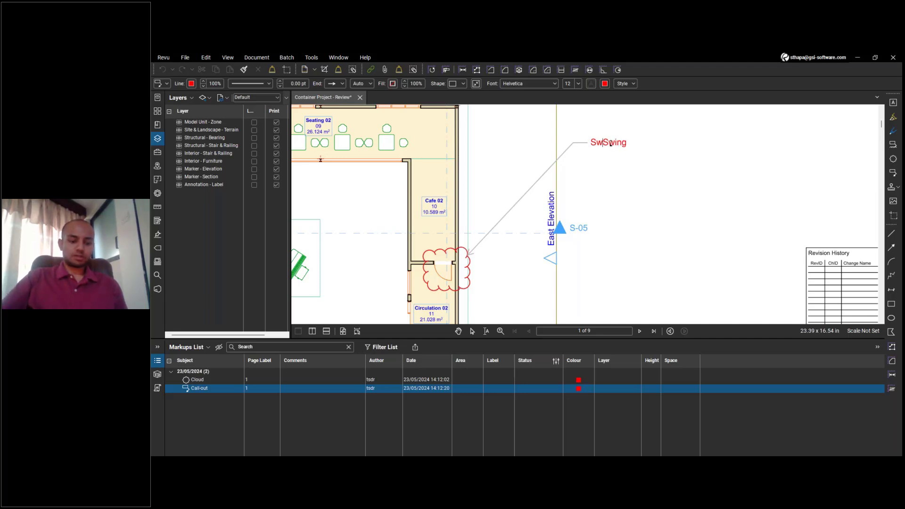
text( door)
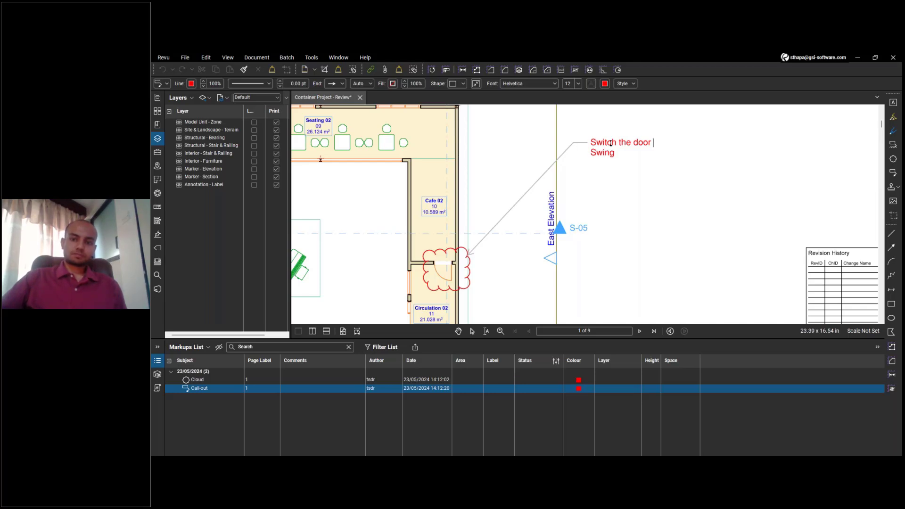
key(Escape)
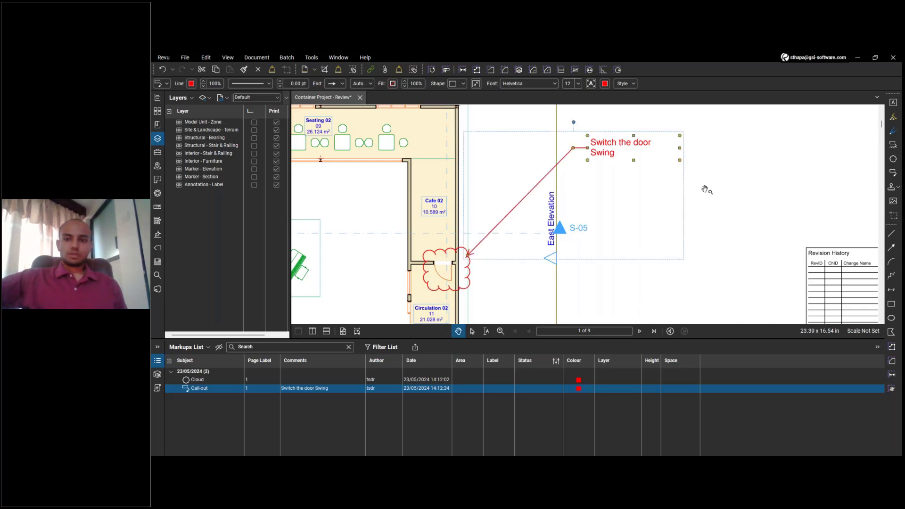
click(706, 189)
Step: Go to page 4 of the review PDF, the North Elevation sheet
scroll(704, 189, down, 5)
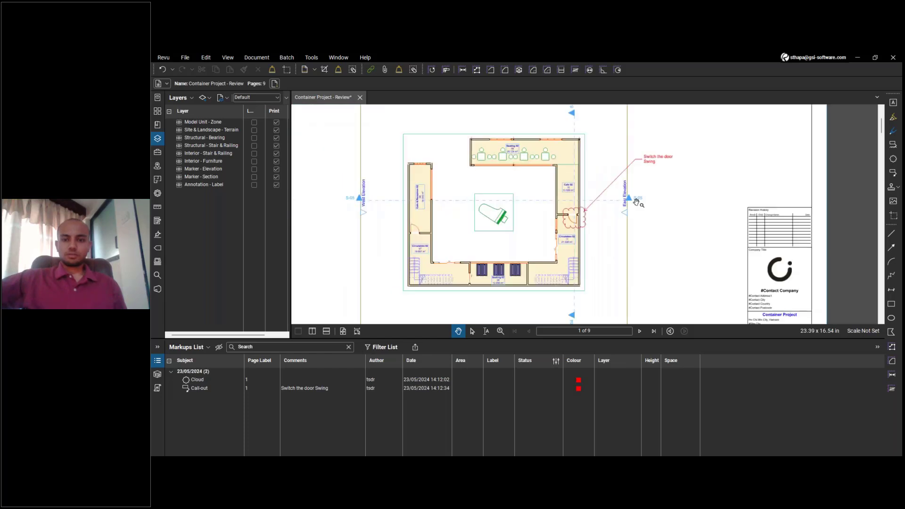
drag(636, 202, 660, 191)
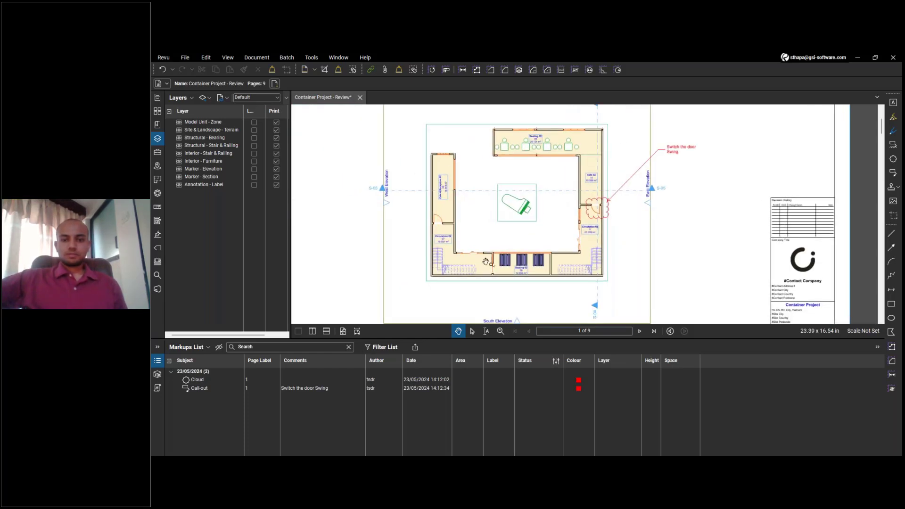
scroll(552, 191, down, 1)
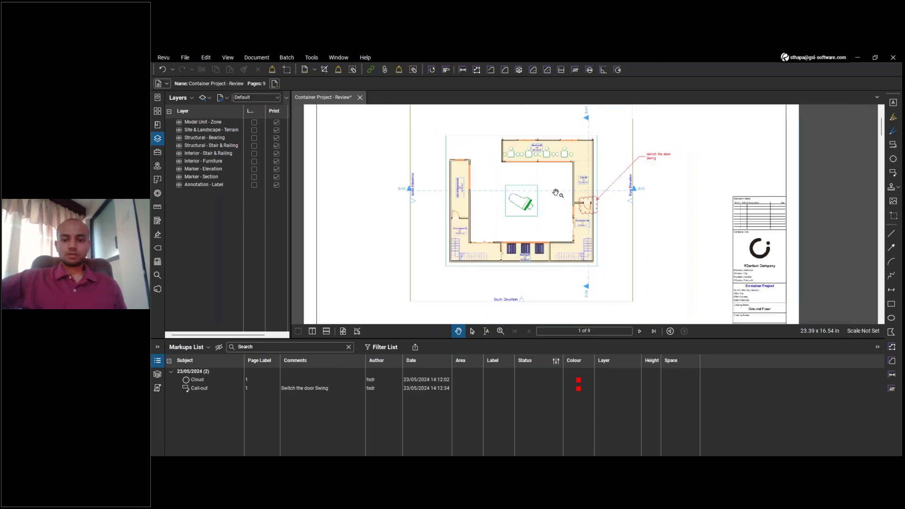
click(639, 333)
click(639, 332)
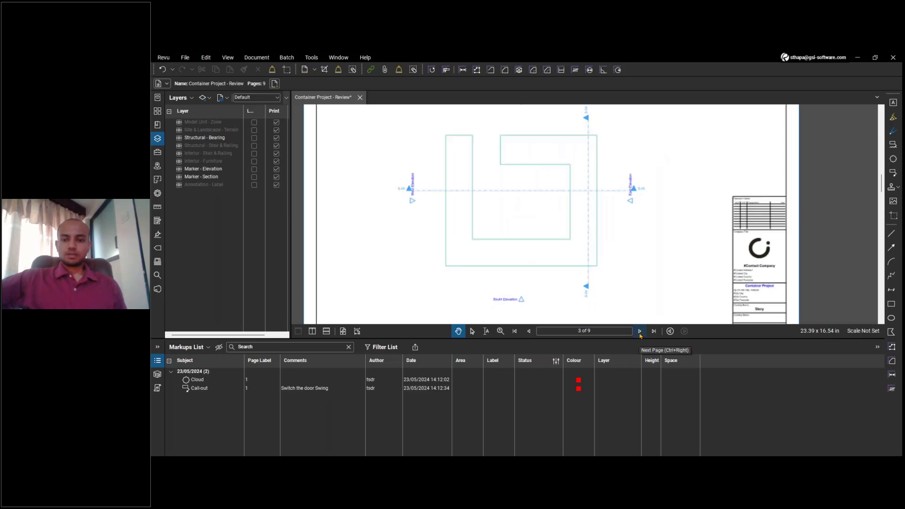
click(640, 332)
Step: Place a Call-out pointing at the upper-left window of the North Elevation, with its text box outside the building near the roof edge
scroll(473, 185, up, 6)
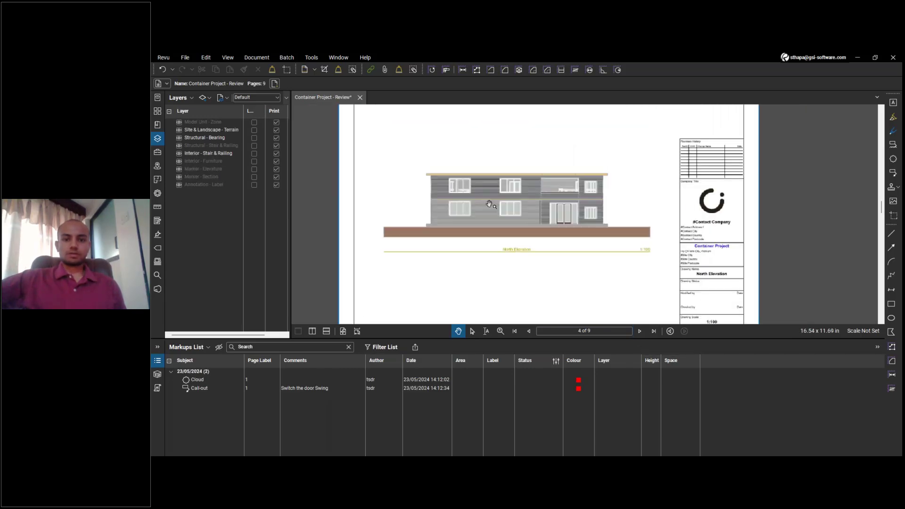
scroll(527, 170, up, 2)
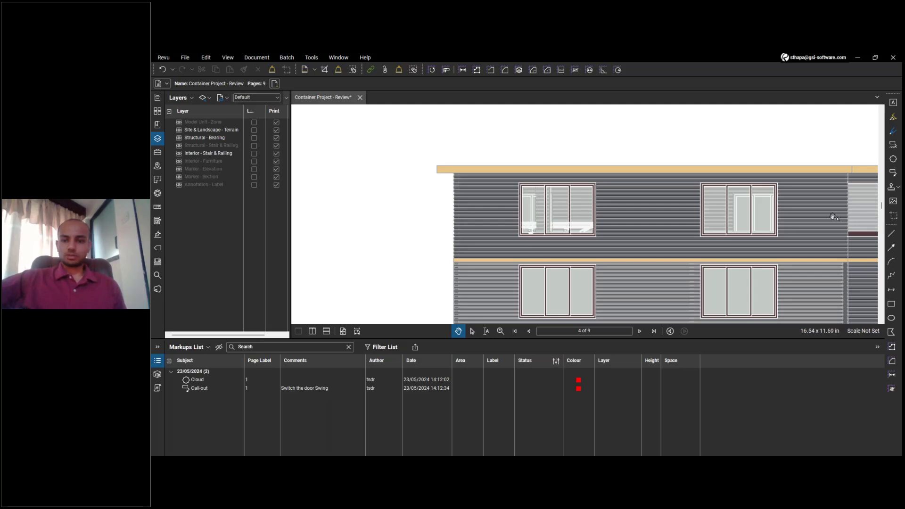
click(893, 173)
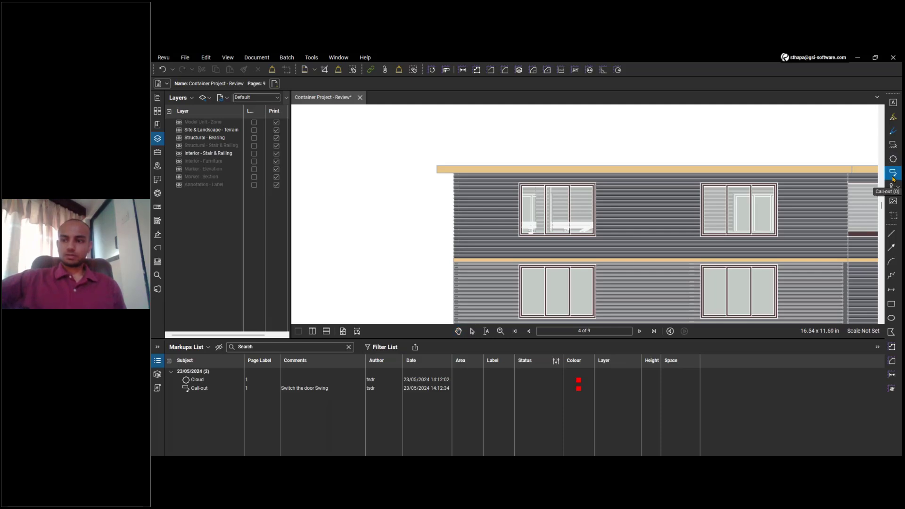
click(521, 209)
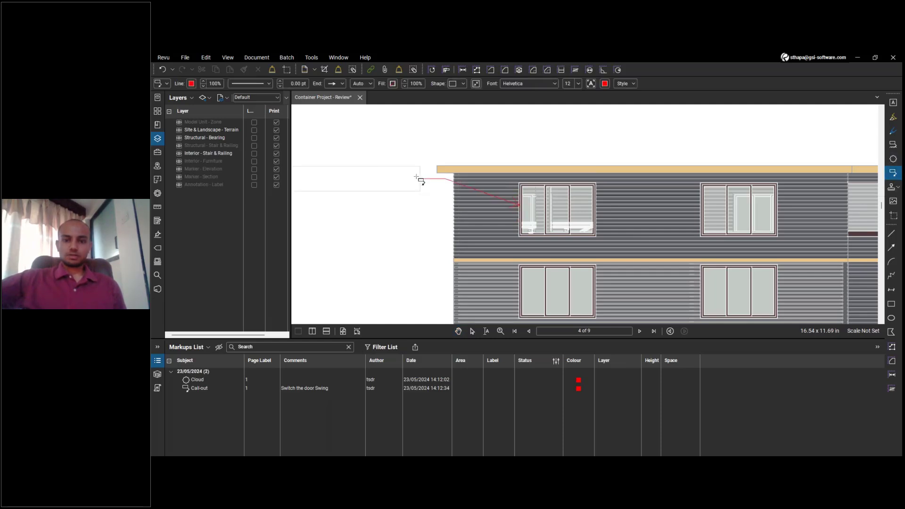
click(489, 160)
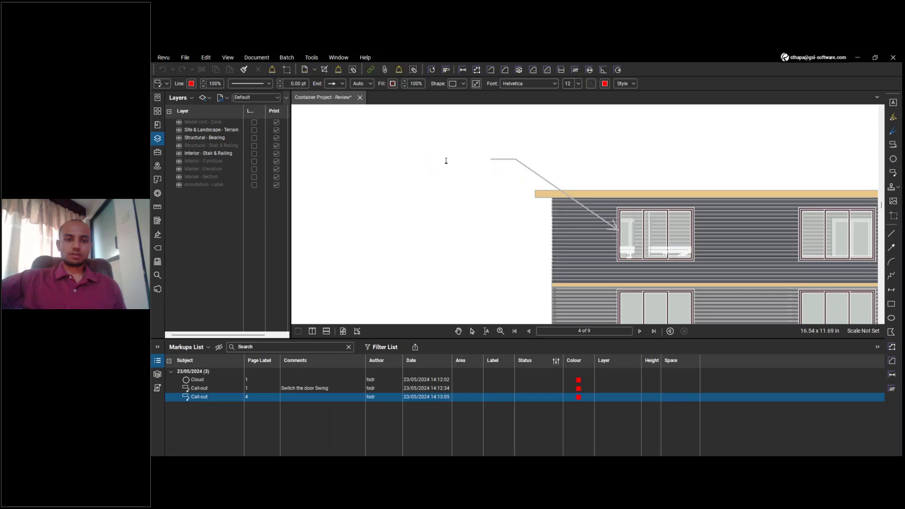
Step: Enter "Decrease the window height and have proper sill height." as the window call-out's text
text(Decrease )
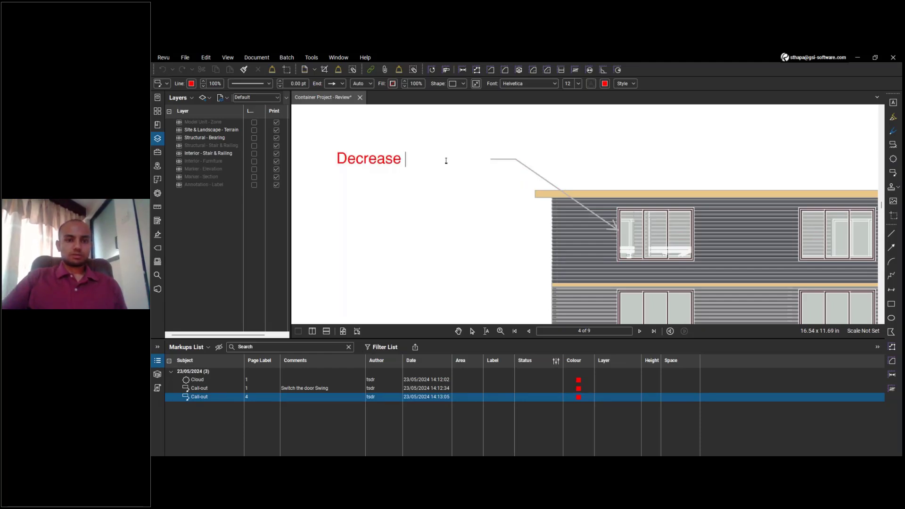
text(the wei)
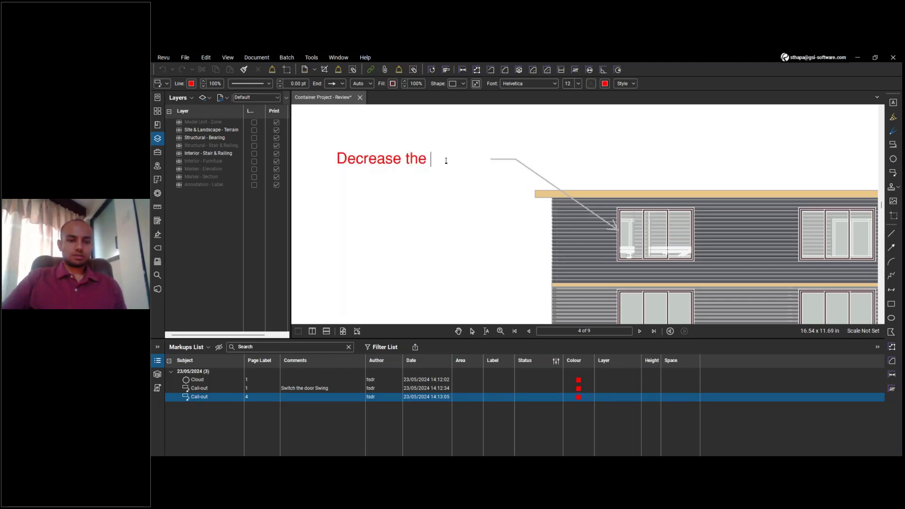
key(BackSpace)
key(BackSpace)
text(indow)
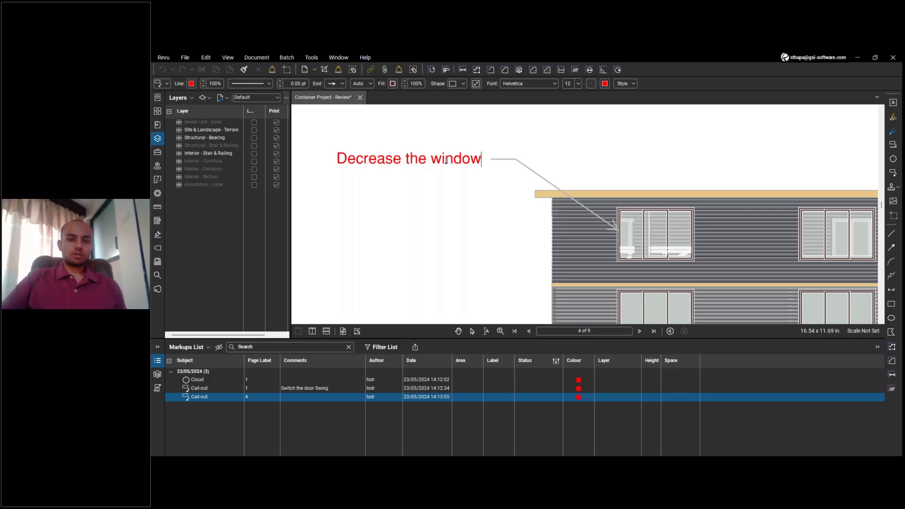
text( heigh)
key(BackSpace)
text(ht and )
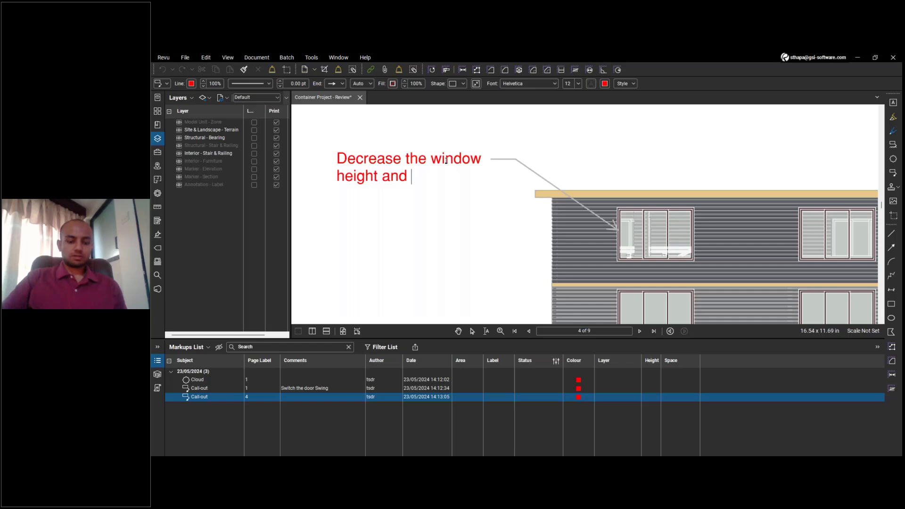
text(have pr)
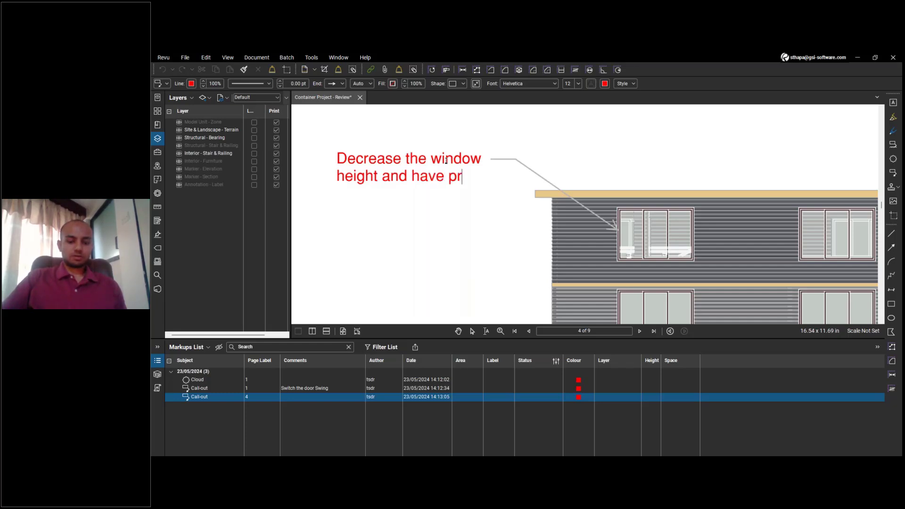
text(oper sill height)
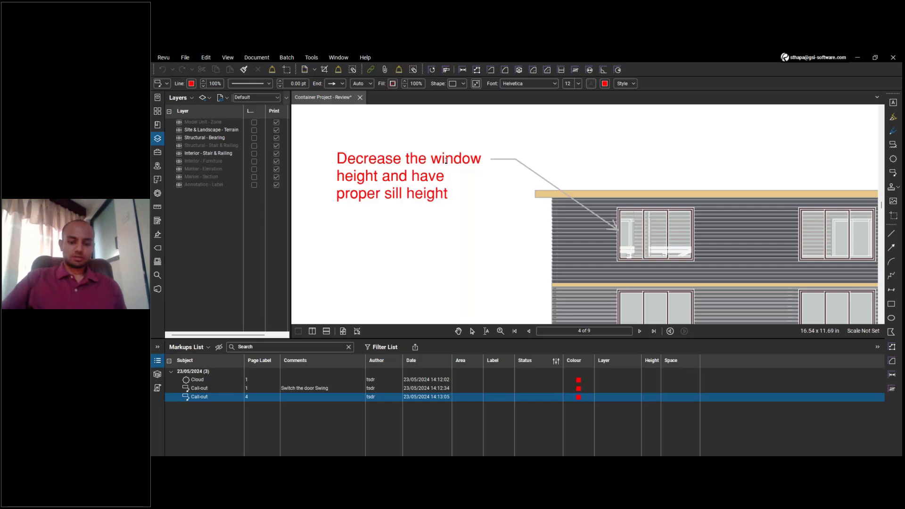
text(.)
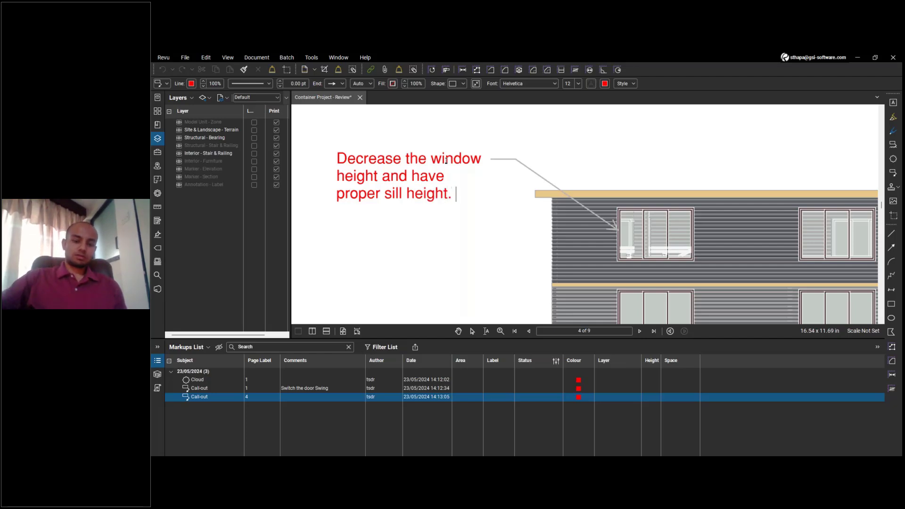
Step: Append "(Too close to the roof)" to the window call-out's text and finish editing it
text( (too=)
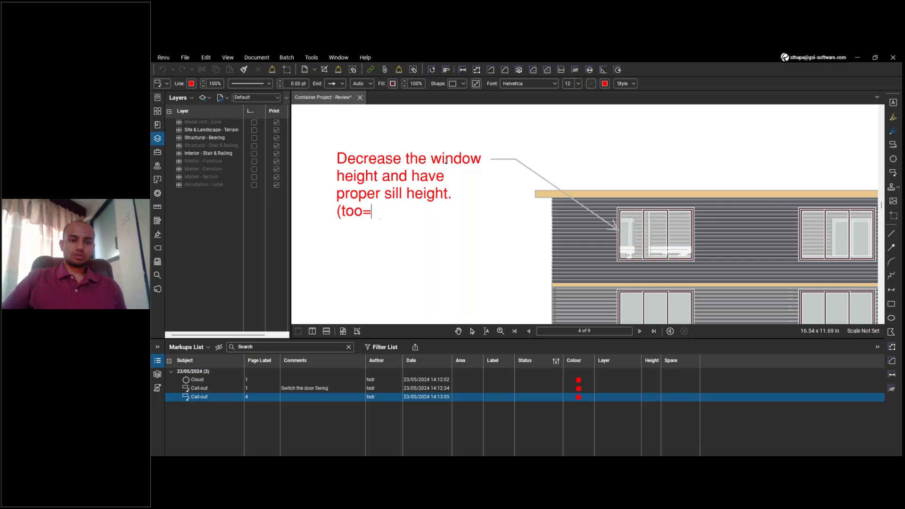
key(BackSpace)
key(BackSpace)
key(BackSpace)
key(BackSpace)
text(Tool c)
key(BackSpace)
key(BackSpace)
key(BackSpace)
text(close to the )
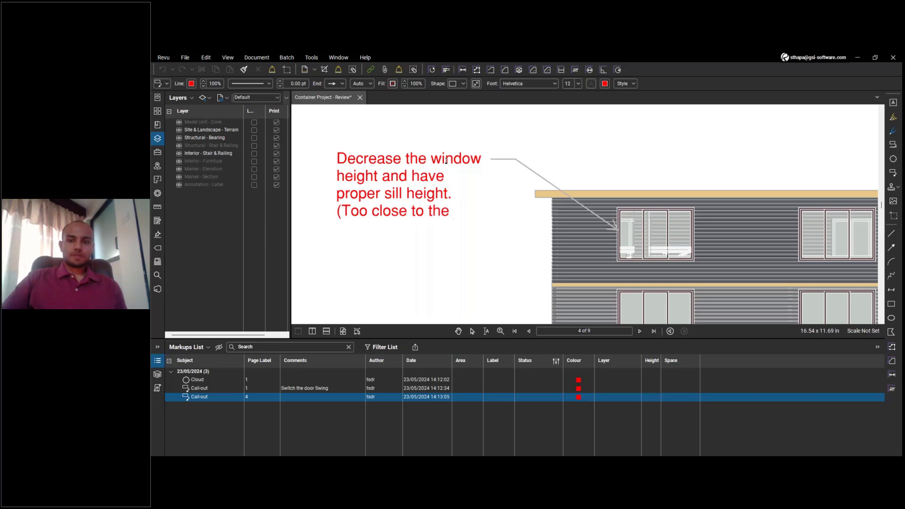
text(roof))
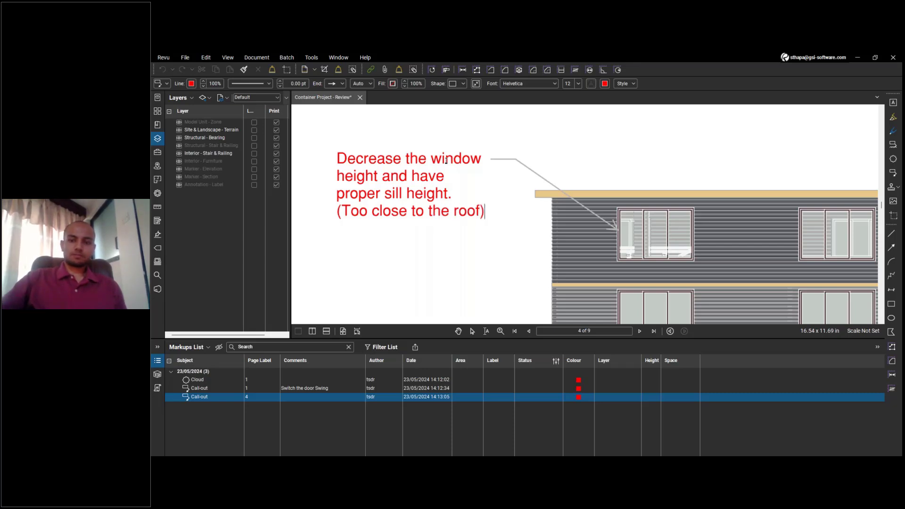
click(447, 255)
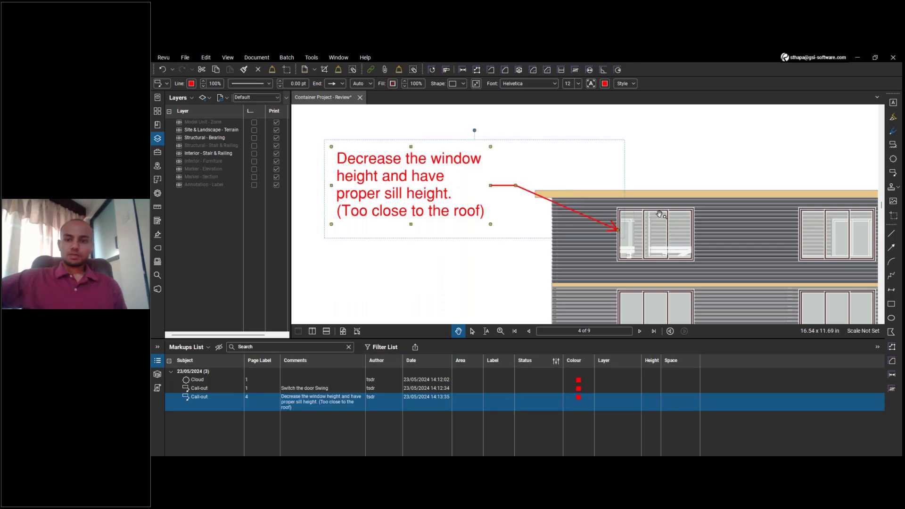
Step: Reposition the window call-out's arrowhead onto the top-left corner of the upper-left window
drag(661, 215, 657, 218)
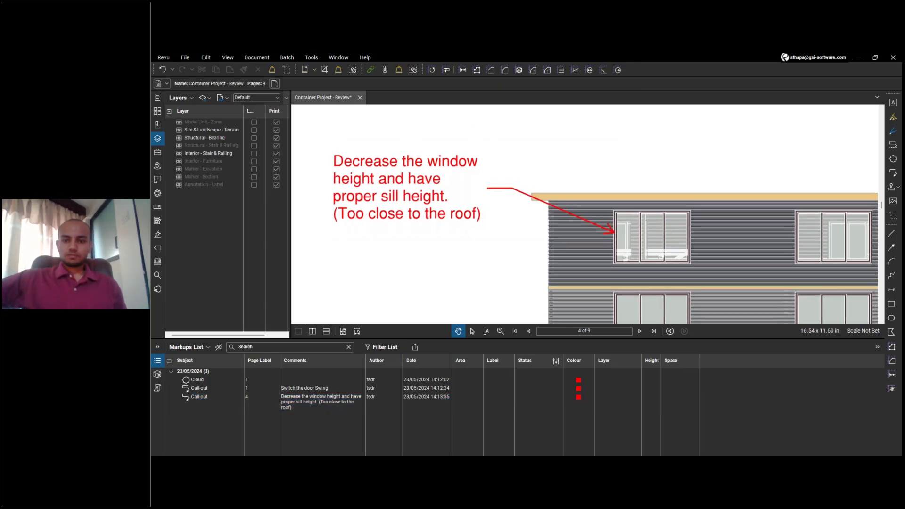
click(600, 226)
drag(510, 189, 509, 173)
click(509, 174)
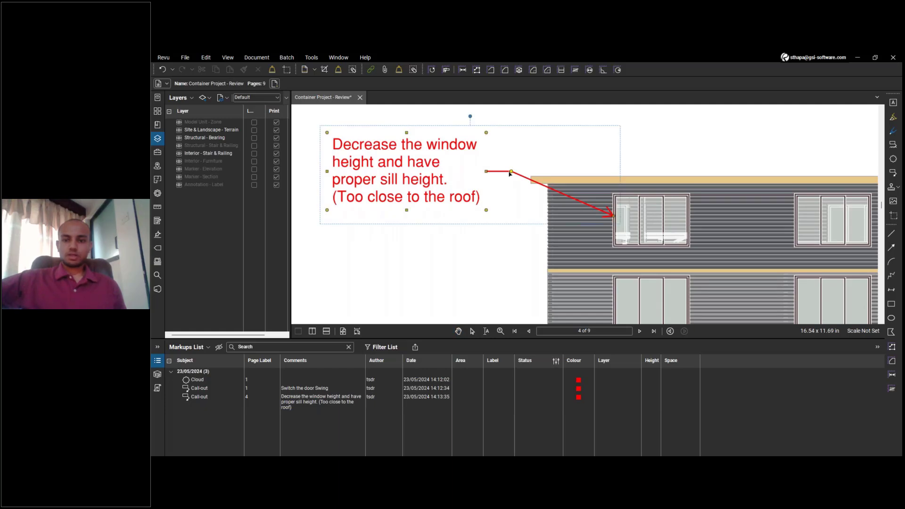
drag(614, 216, 613, 193)
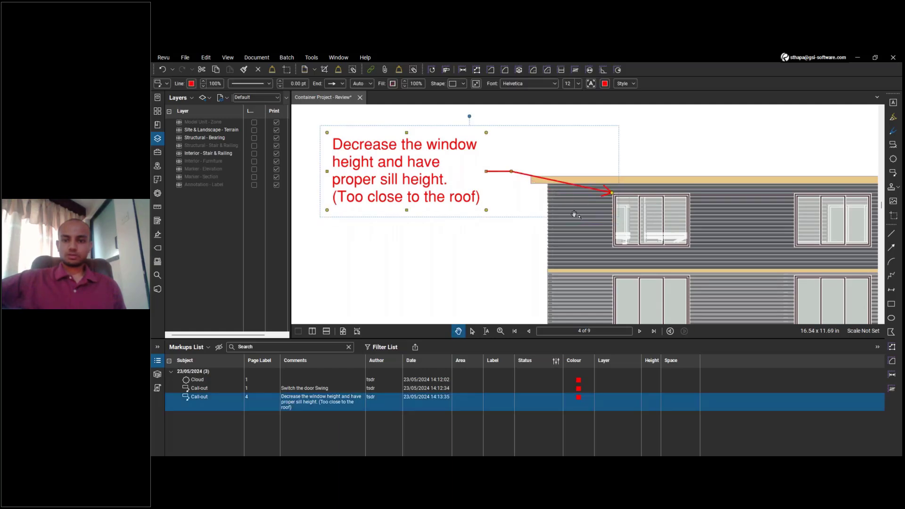
click(672, 159)
scroll(638, 207, down, 5)
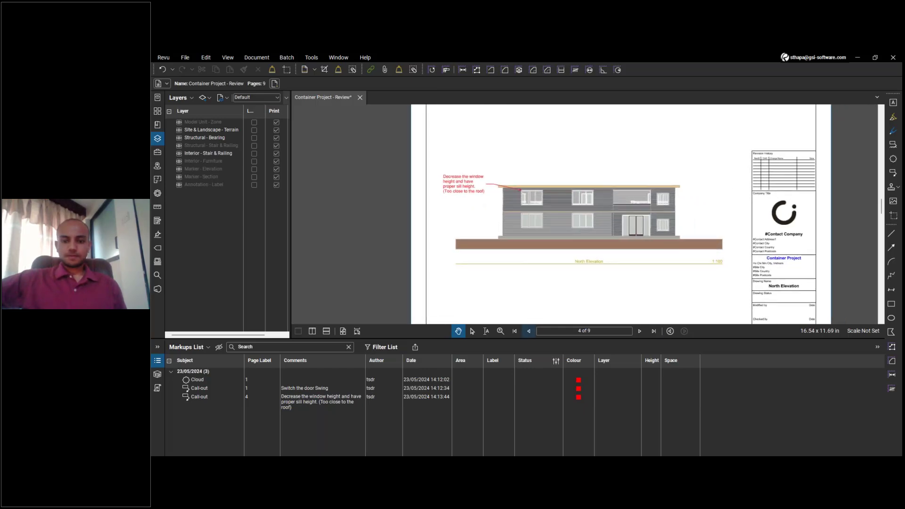
scroll(535, 200, down, 2)
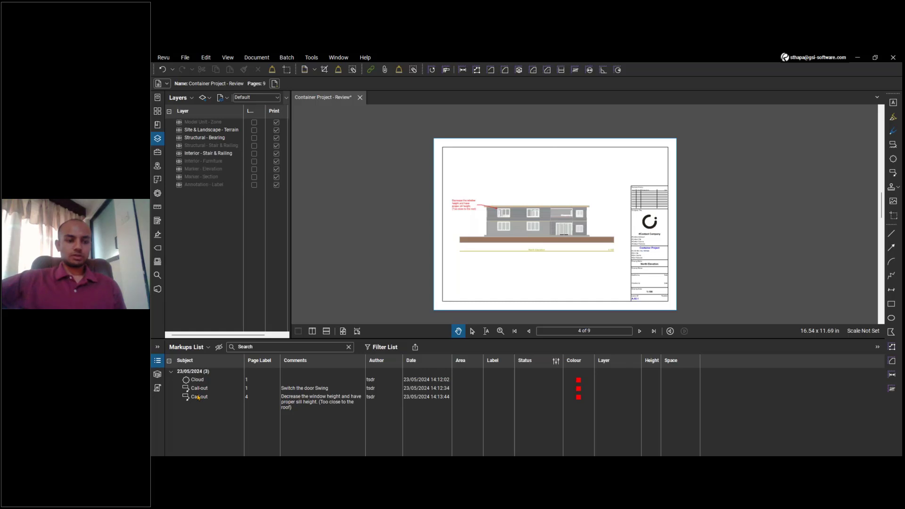
Step: Change the author of the Cloud markup to Lead Architect in the markups list
click(415, 381)
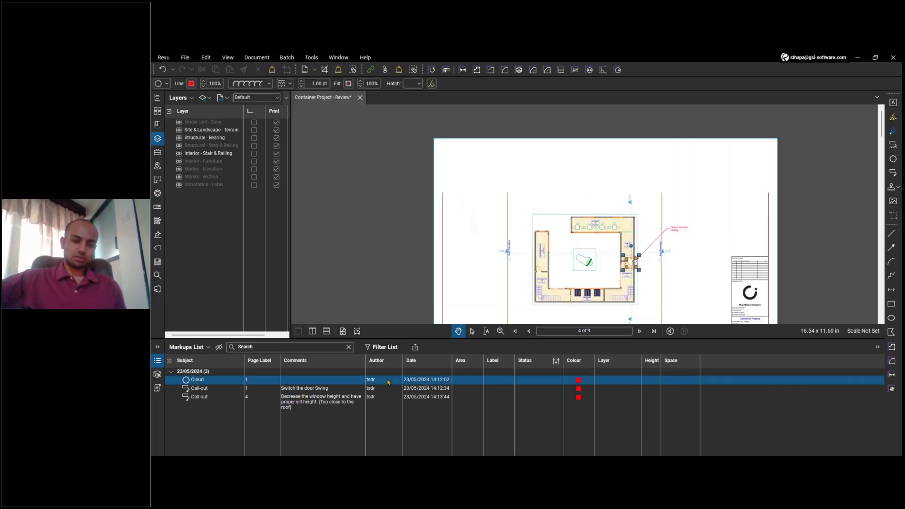
click(389, 381)
text(Lead A)
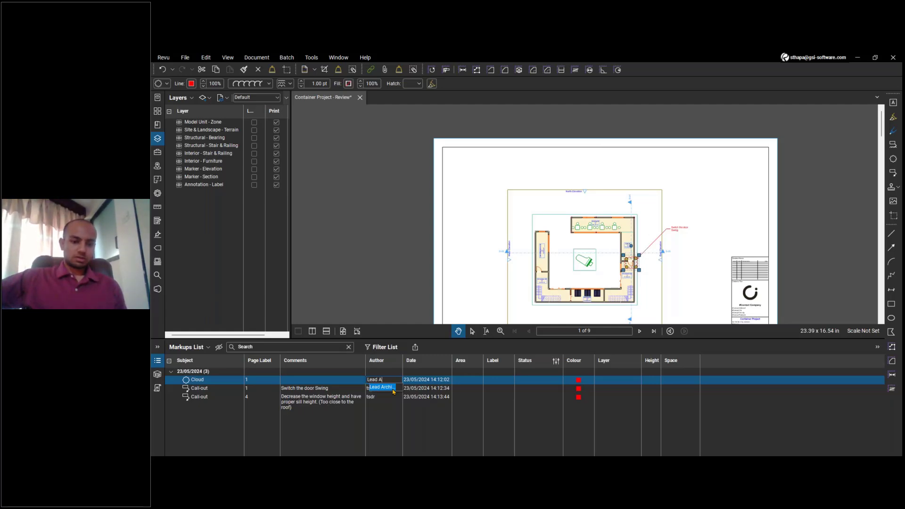
click(393, 389)
Step: Change the author of both Call-out markups to Lead Architect in the markups list
click(382, 389)
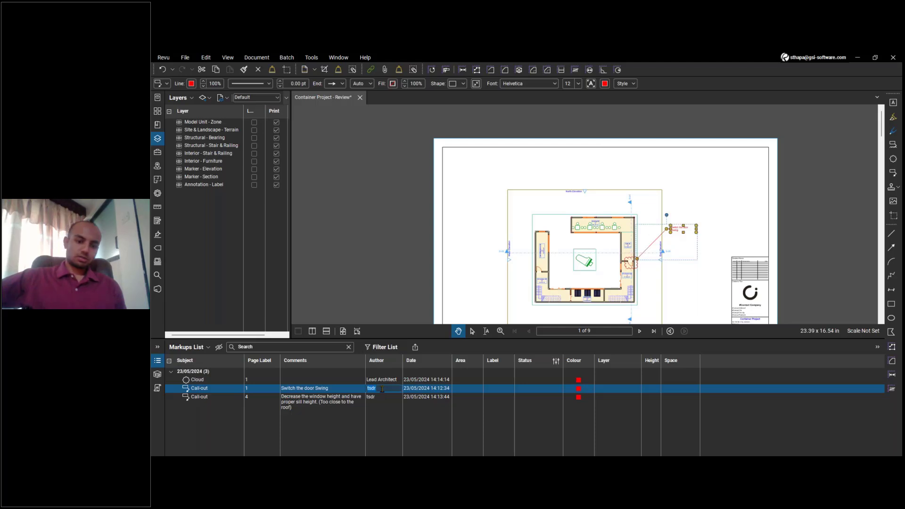
text(Lead Architect)
click(378, 398)
text(Lead Archite)
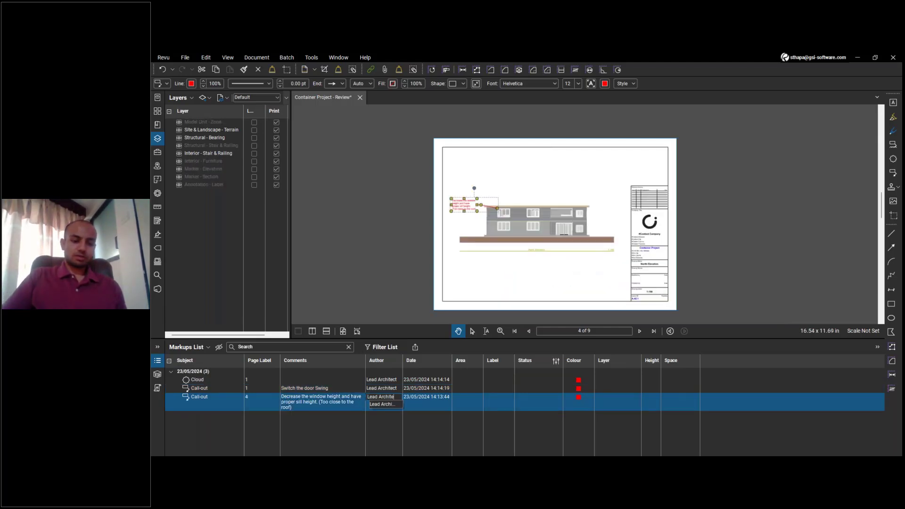
text(ct)
click(419, 294)
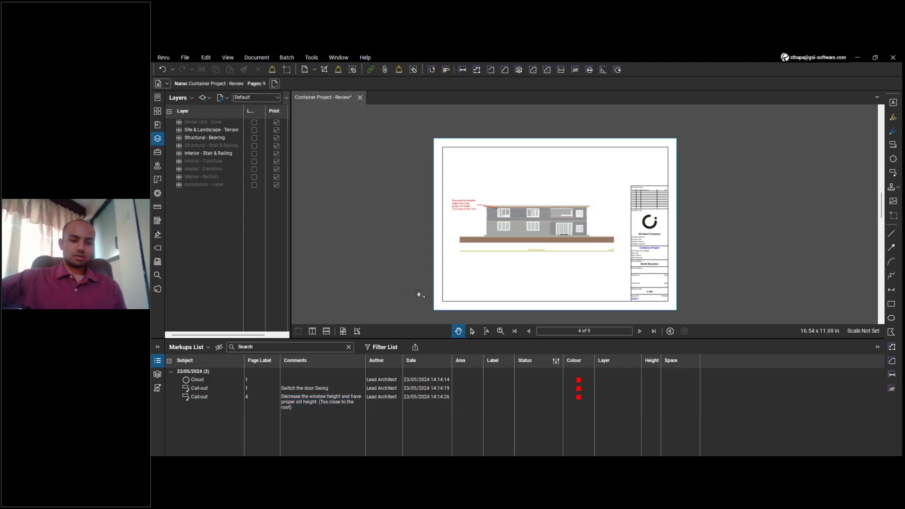
Step: Check the window call-out on the North Elevation page and save the marked-up Container Project - Review PDF
scroll(497, 231, up, 2)
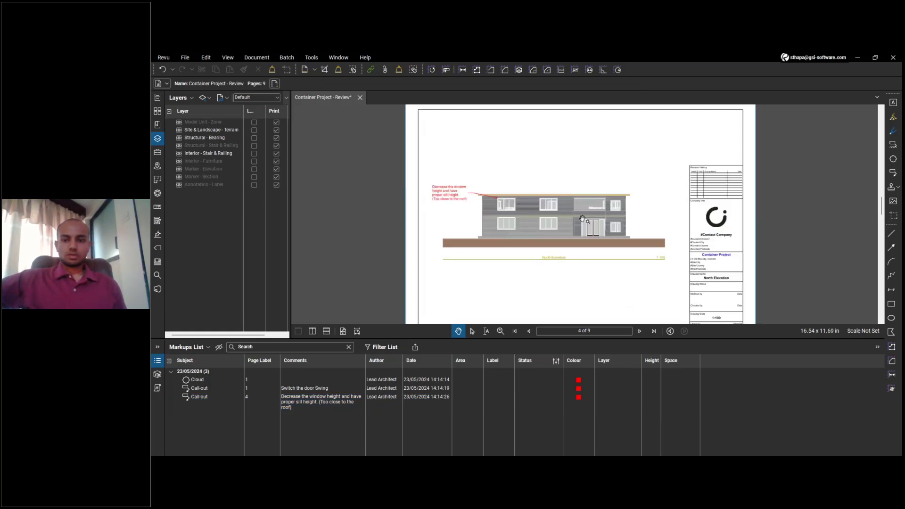
scroll(541, 202, down, 1)
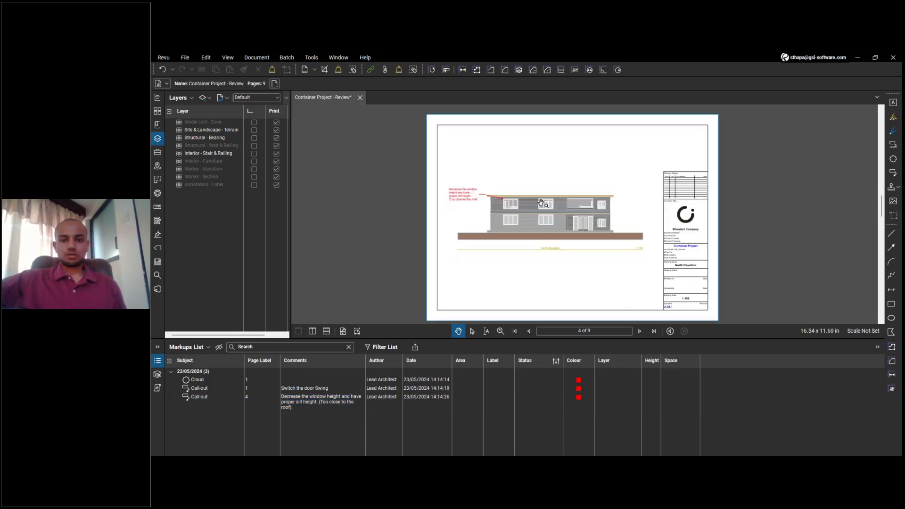
drag(638, 203, 606, 199)
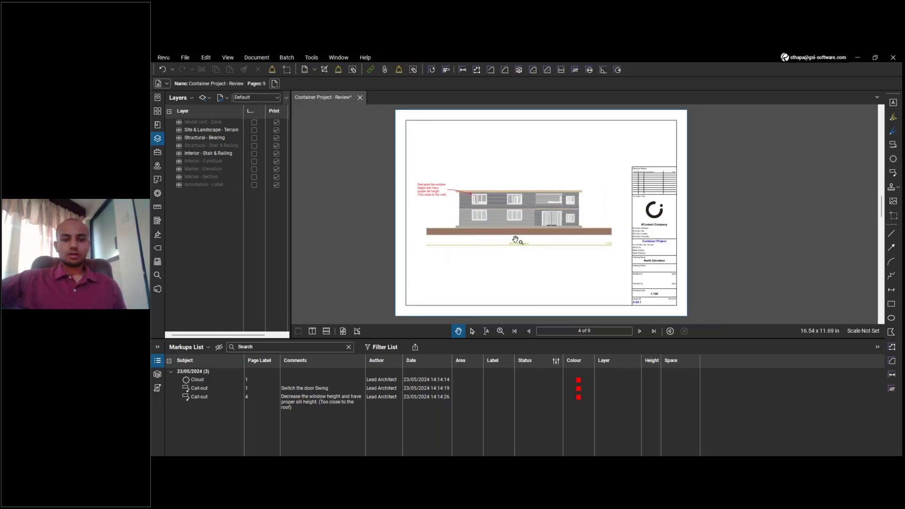
click(184, 59)
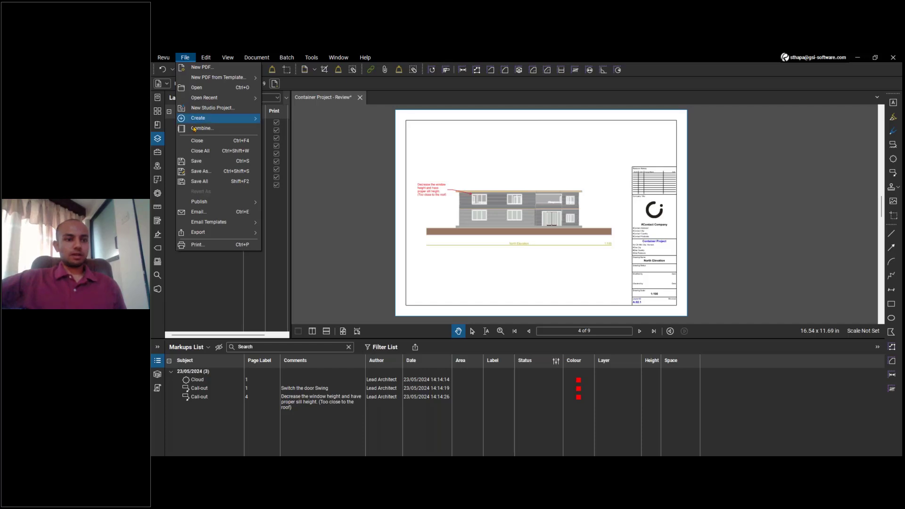
click(206, 164)
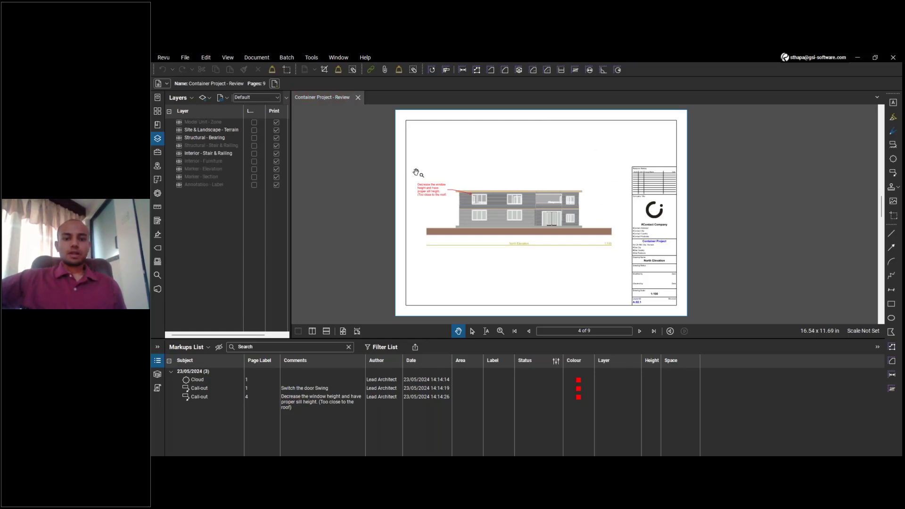
Step: Switch to the PowerPoint slide show to view the Stage 3 workflow diagram
mouse_move(687, 453)
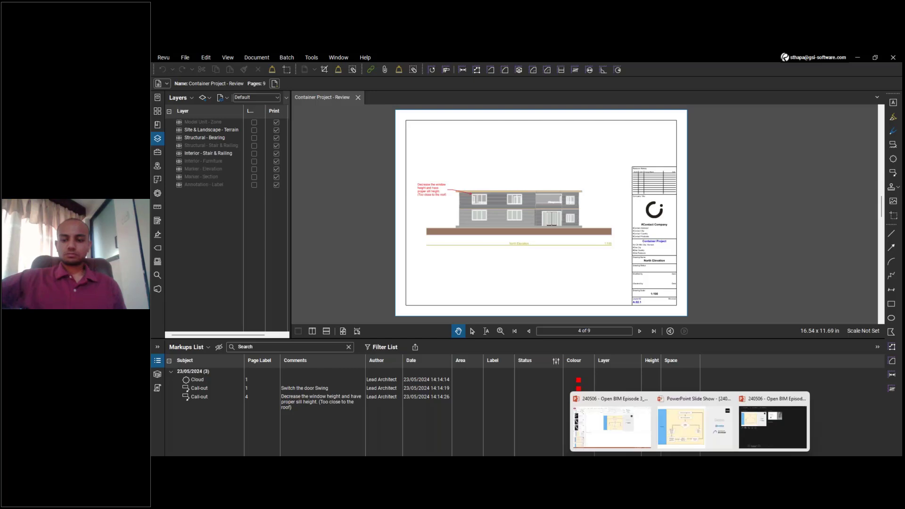
click(687, 432)
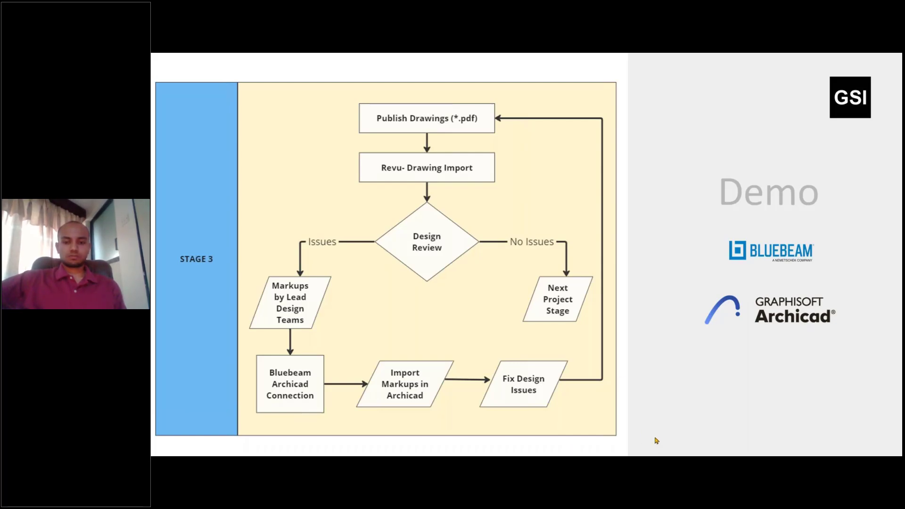
Step: Switch to Archicad and open the Bluebeam Connection palette, placing it near the plan's east side
key(super)
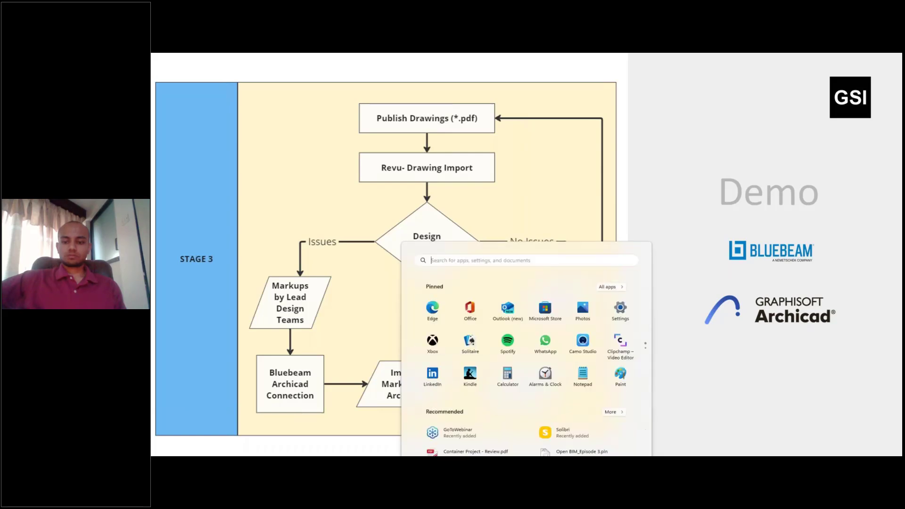
click(596, 465)
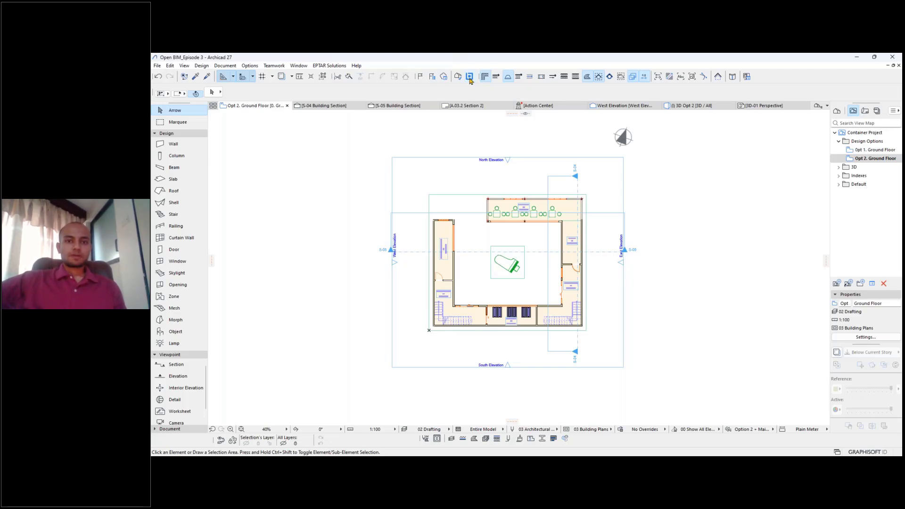
click(469, 77)
drag(523, 173, 393, 152)
drag(430, 203, 512, 204)
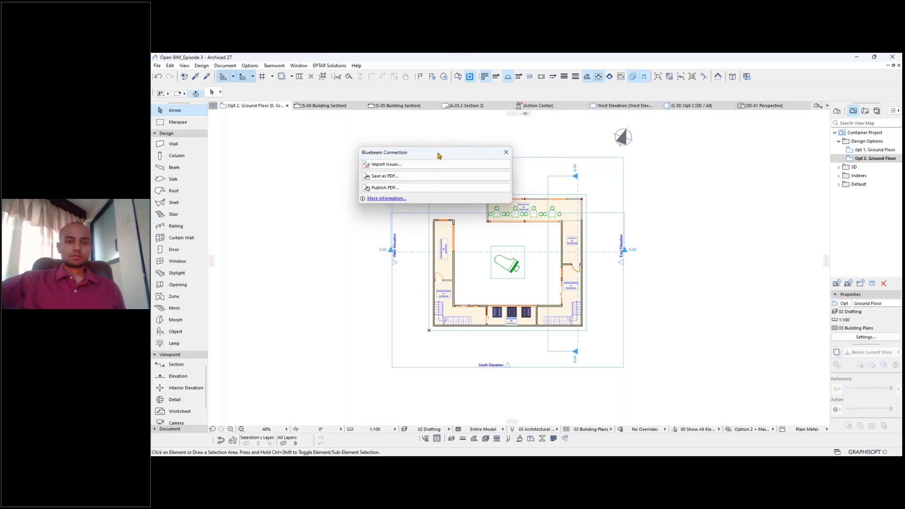
drag(440, 153, 618, 193)
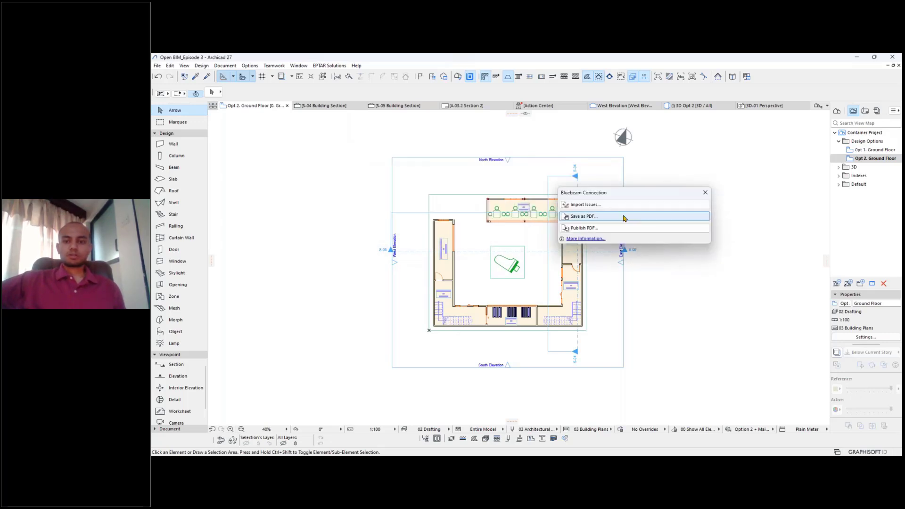
Step: Start an issue import through Bluebeam Connection from Container Project - Review.pdf in the Drawings folder
click(601, 206)
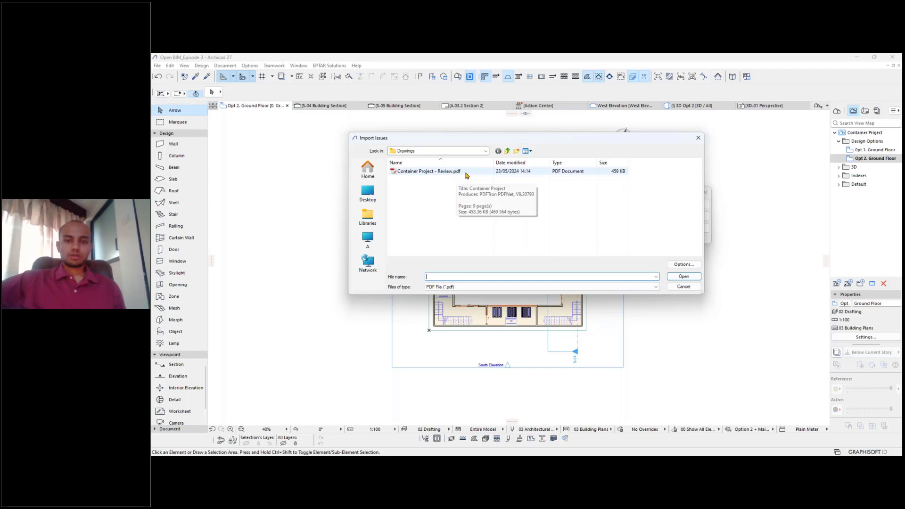
click(460, 173)
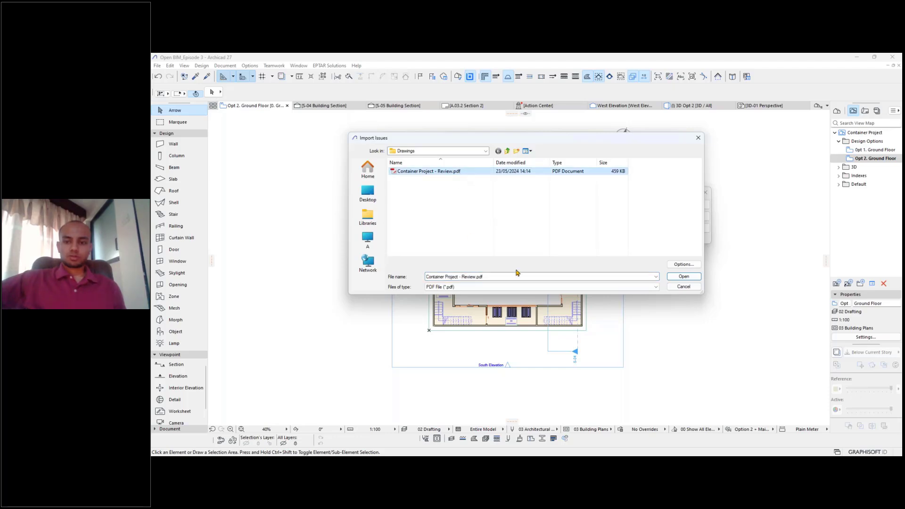
click(675, 277)
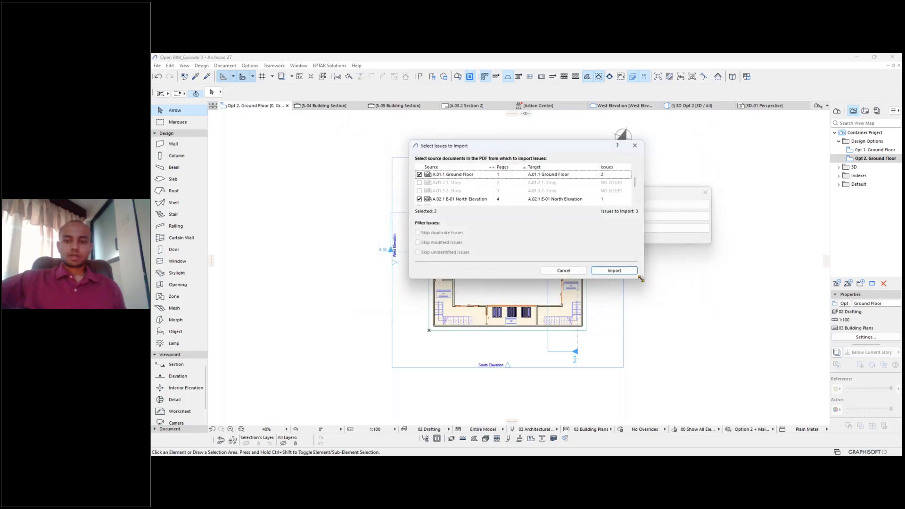
Step: Enlarge the Select Issues to Import dialog and examine the issues found for the A.01.1 Ground Floor and A.02.1 E-01 North Elevation layouts
drag(641, 278, 644, 354)
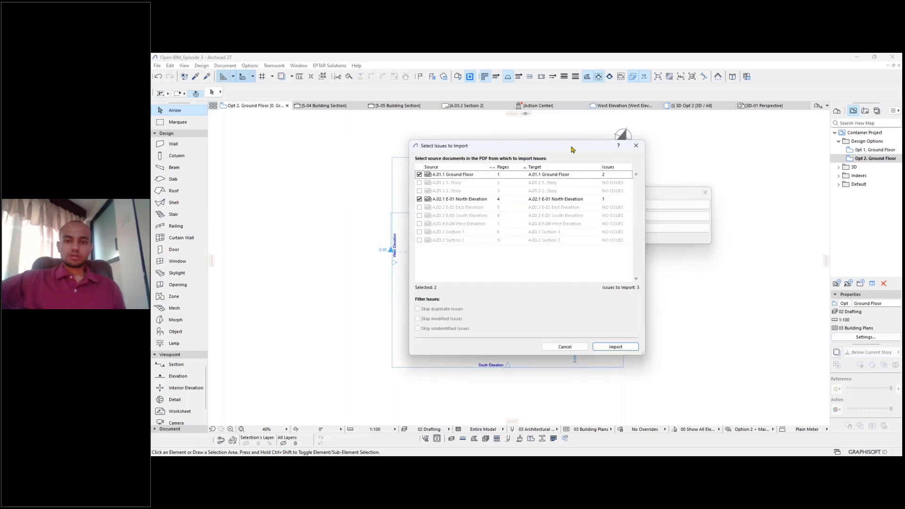
drag(572, 150, 561, 150)
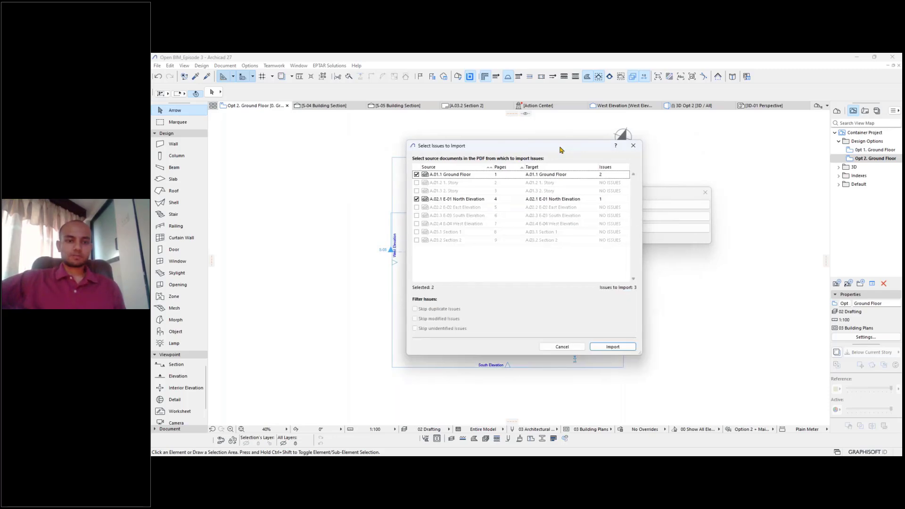
drag(561, 150, 448, 134)
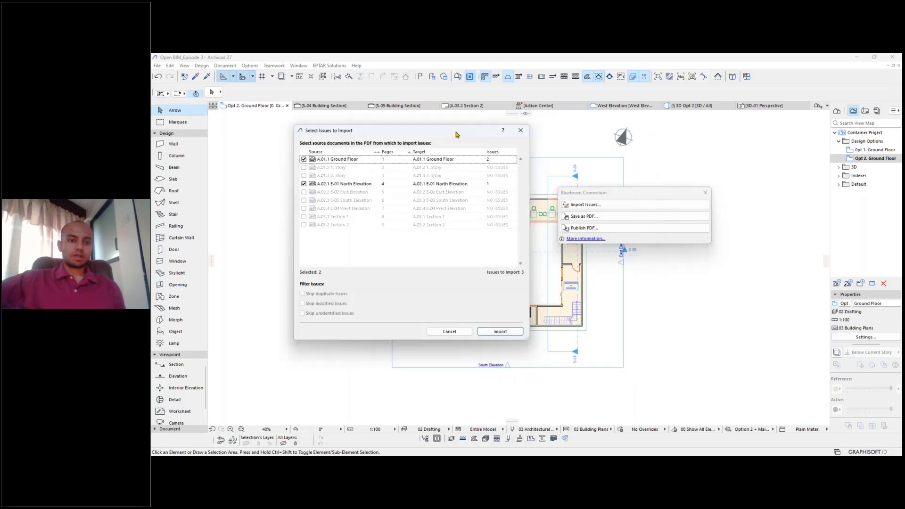
click(488, 164)
click(382, 186)
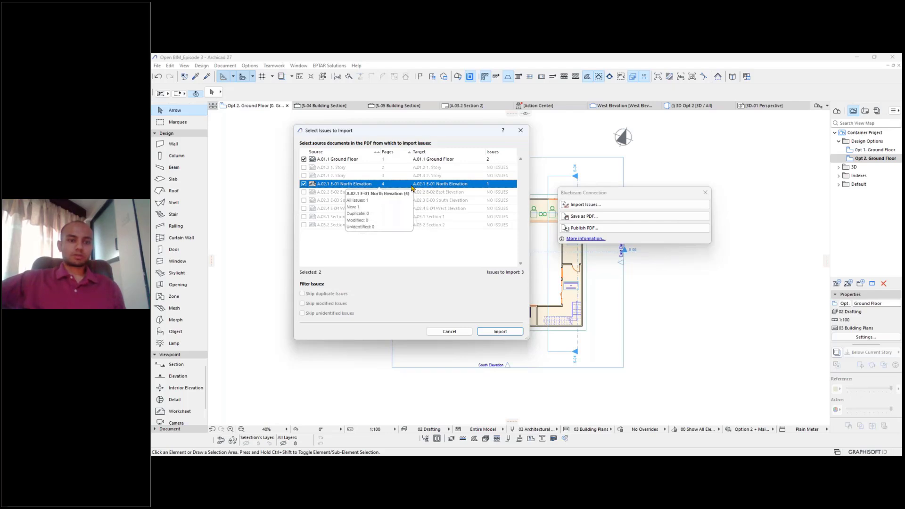
click(383, 160)
click(389, 184)
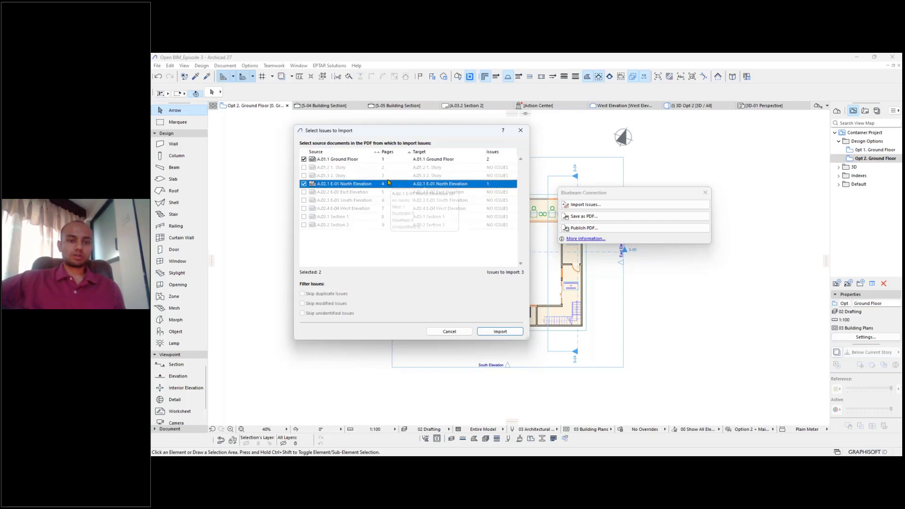
click(391, 161)
click(401, 160)
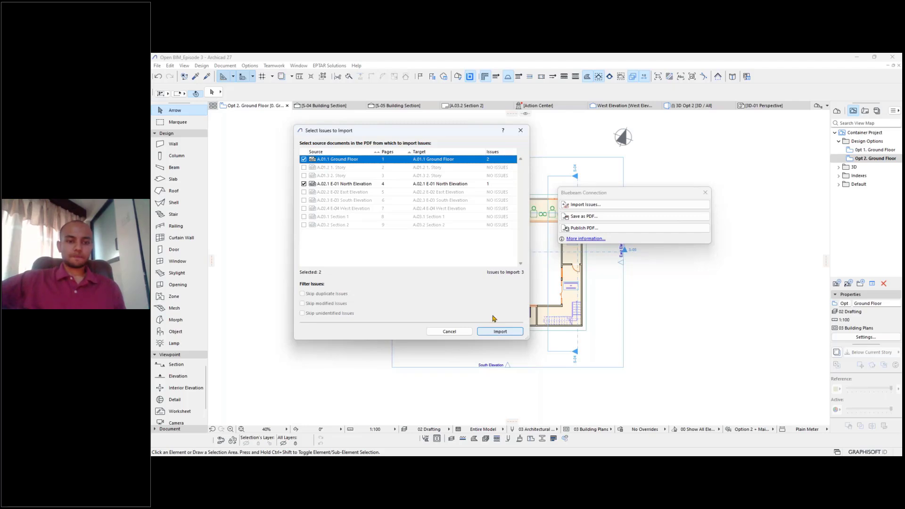
drag(396, 132, 532, 128)
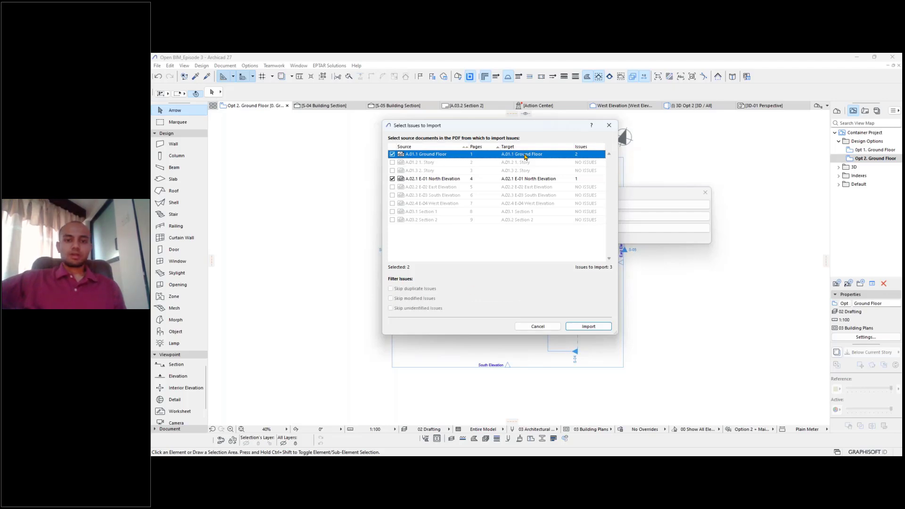
mouse_move(502, 161)
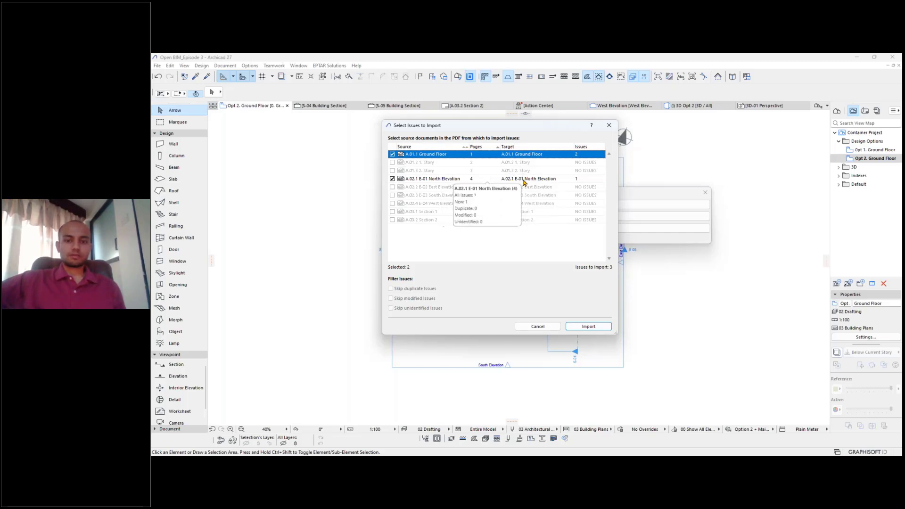
drag(536, 132, 513, 152)
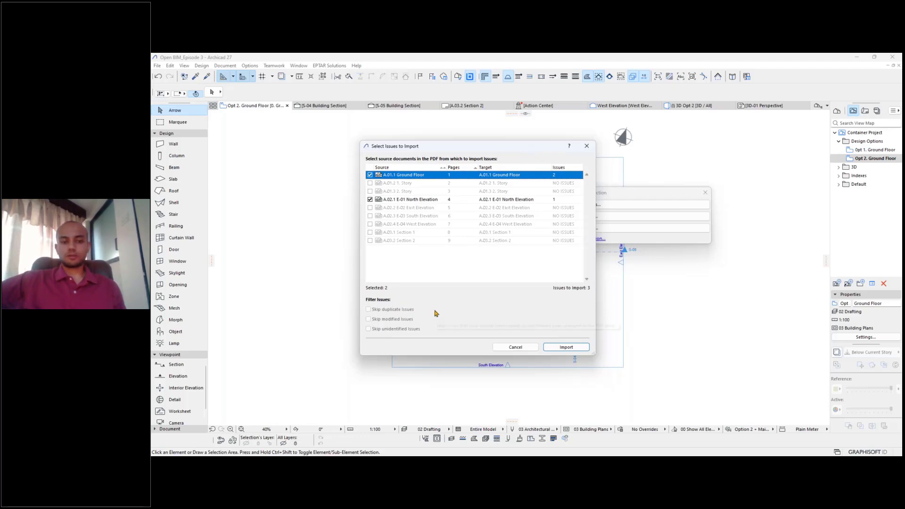
Step: Import the issues for the A.01.1 Ground Floor and A.02.1 E-01 North Elevation layouts and open the import report
click(564, 348)
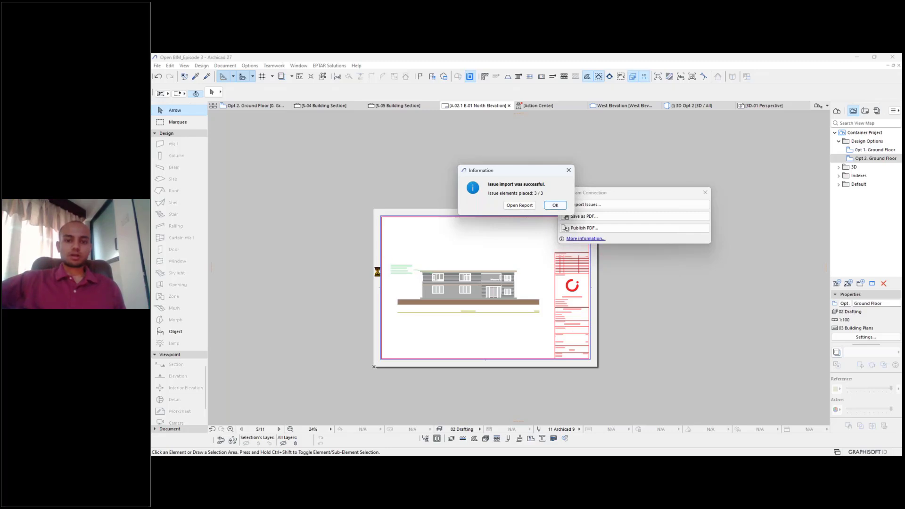
click(520, 205)
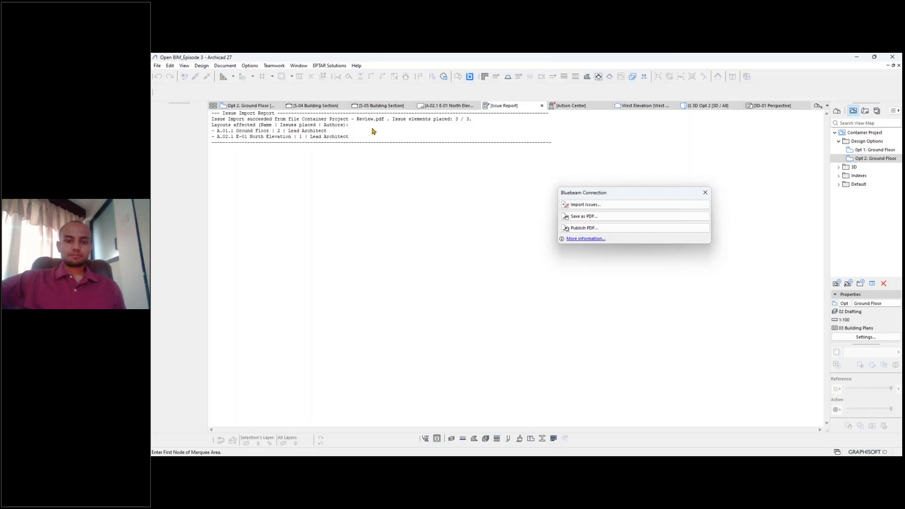
Step: Examine the imported window comment on the A.02.1 E-01 North Elevation layout, moving the Bluebeam Connection palette clear of the drawing
click(445, 106)
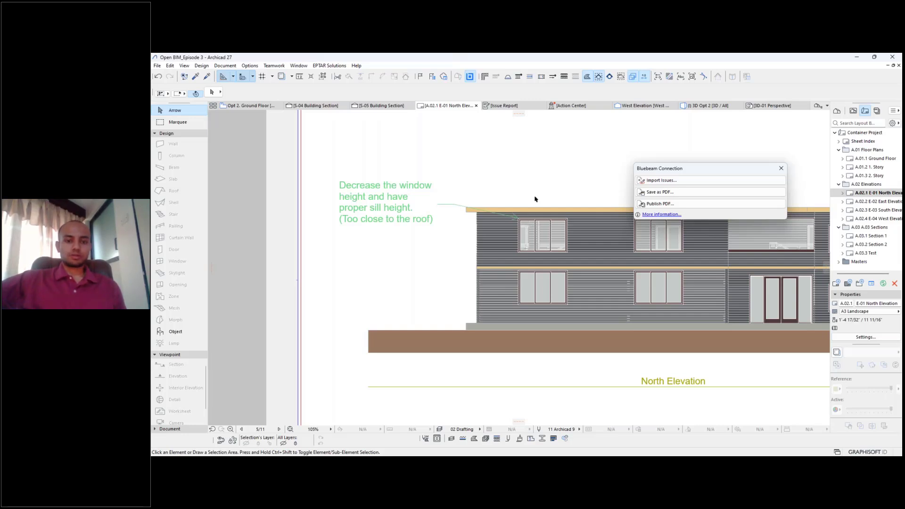
scroll(544, 198, down, 1)
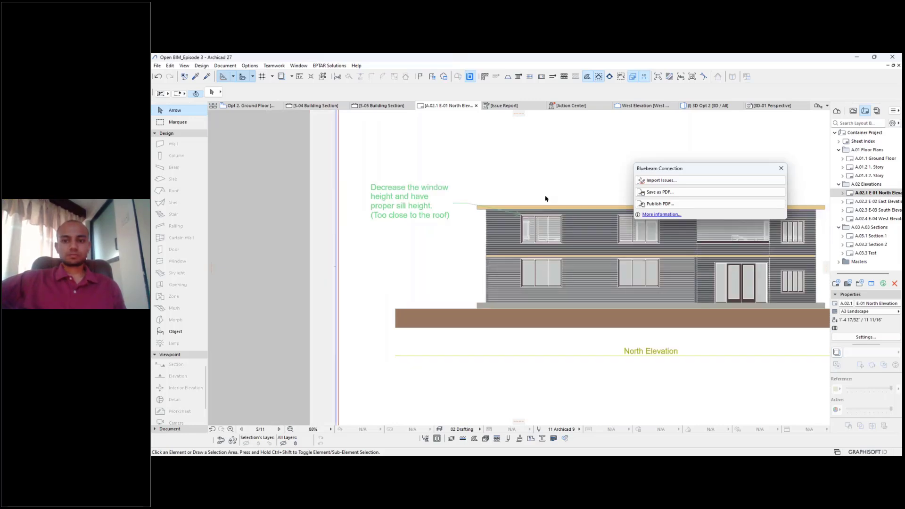
scroll(543, 186, down, 1)
drag(691, 168, 692, 132)
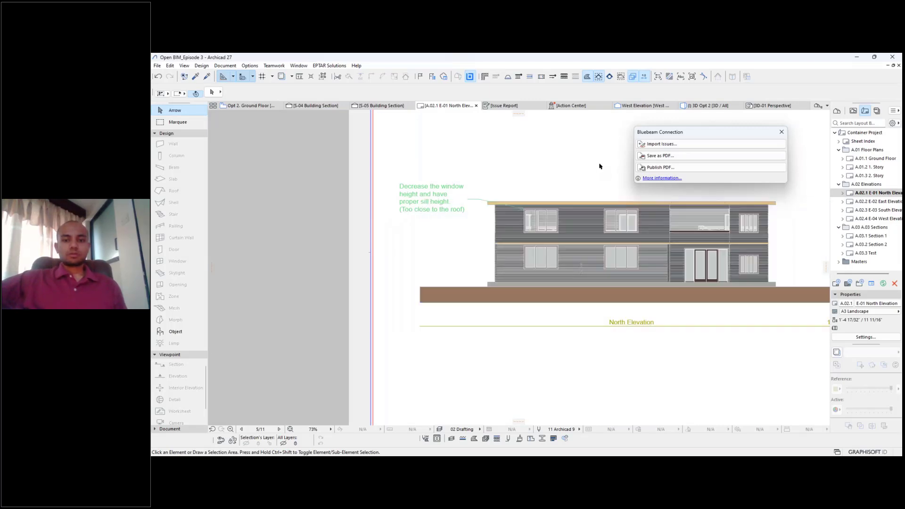
scroll(601, 167, down, 4)
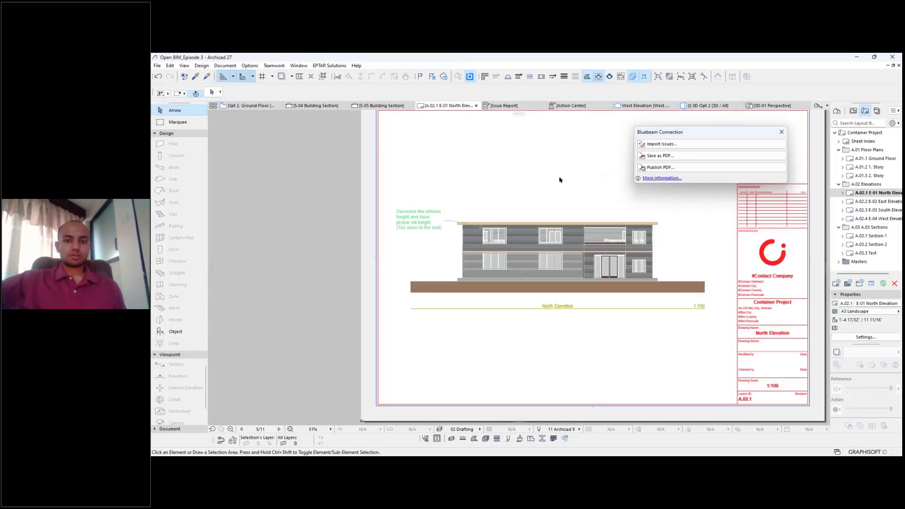
scroll(542, 190, up, 1)
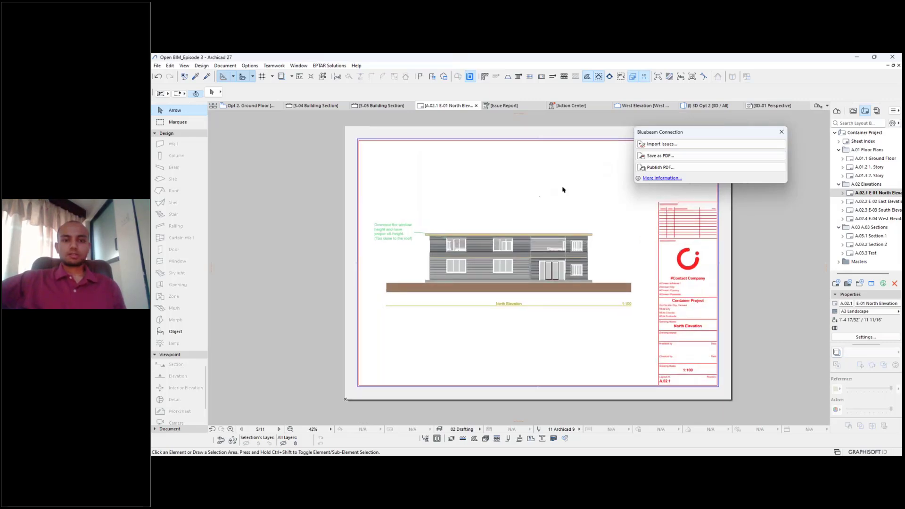
drag(663, 135, 617, 149)
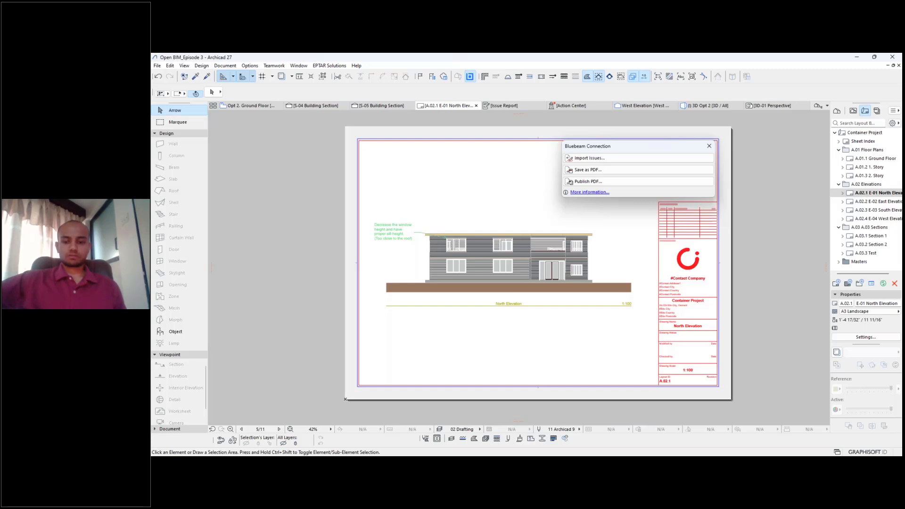
Step: Return to the PowerPoint slide show with the Stage 3 workflow diagram
mouse_move(685, 438)
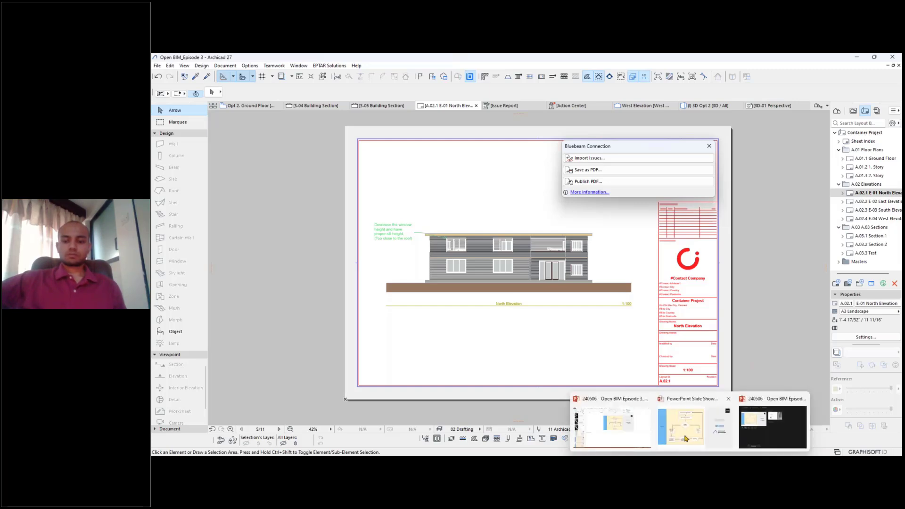
click(686, 439)
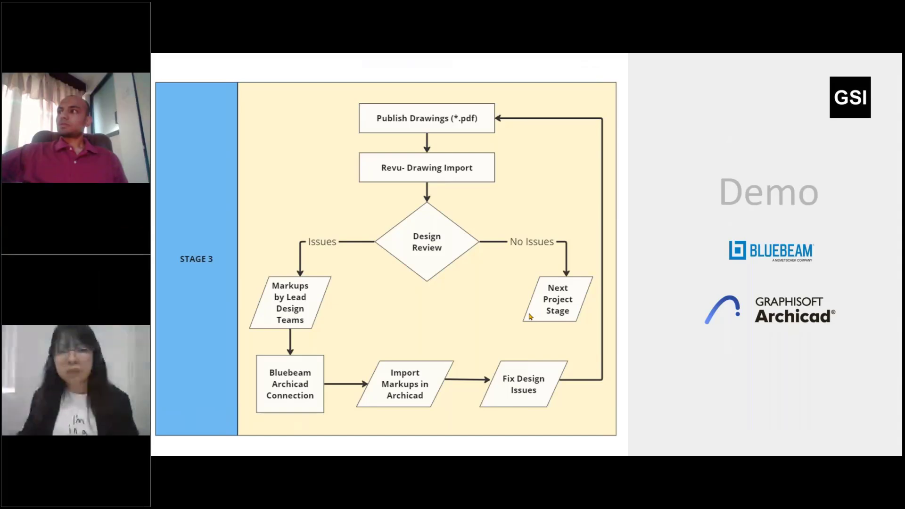